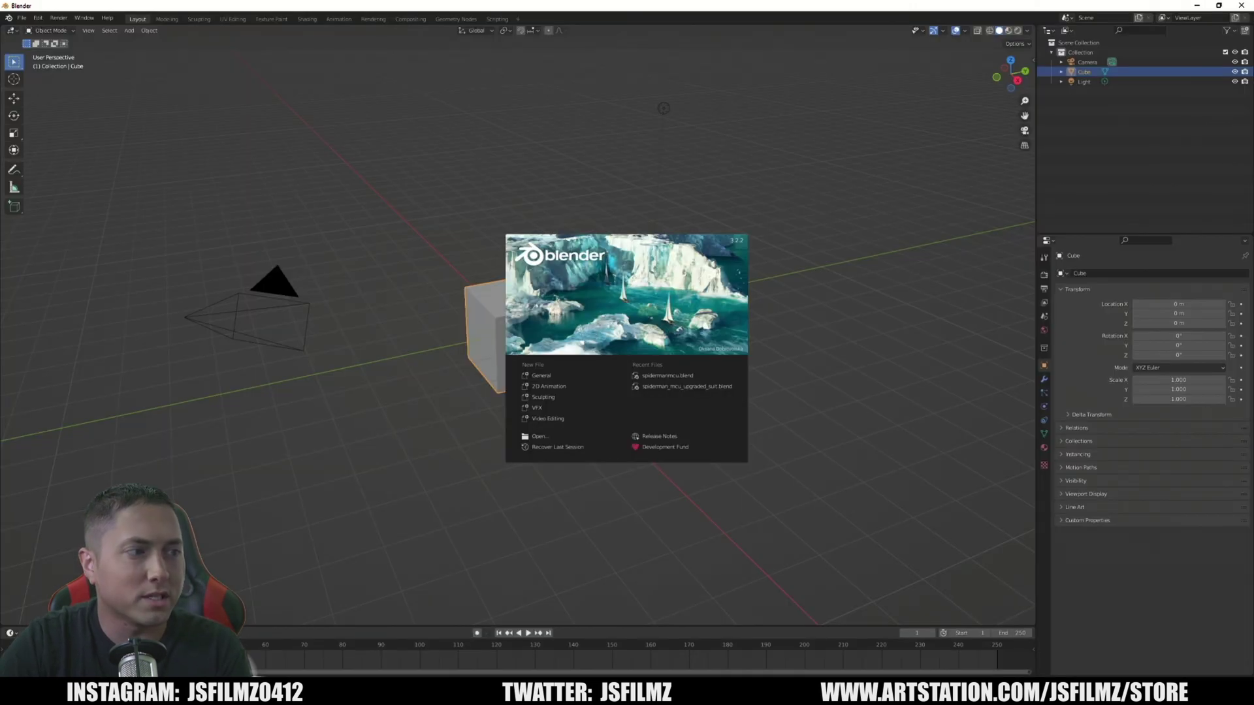
Dismiss the splash screen and delete the default cube and camera from the scene
click(751, 284)
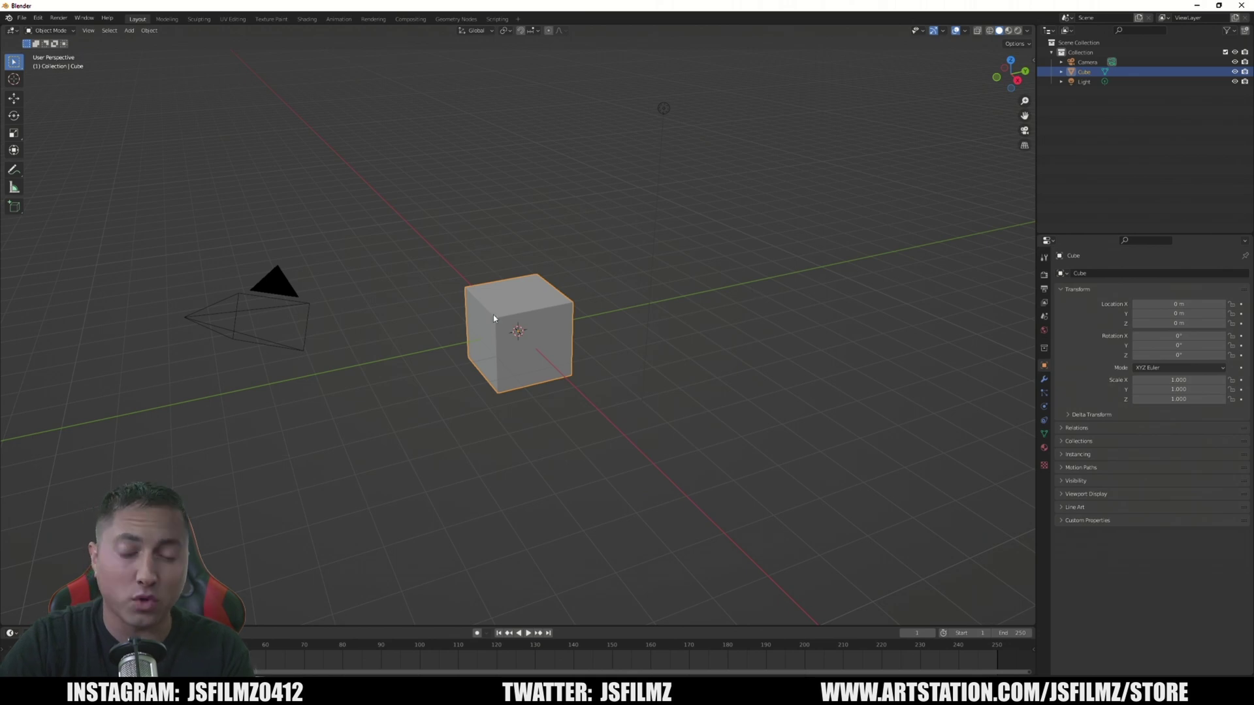
key(Delete)
click(278, 297)
key(x)
click(288, 304)
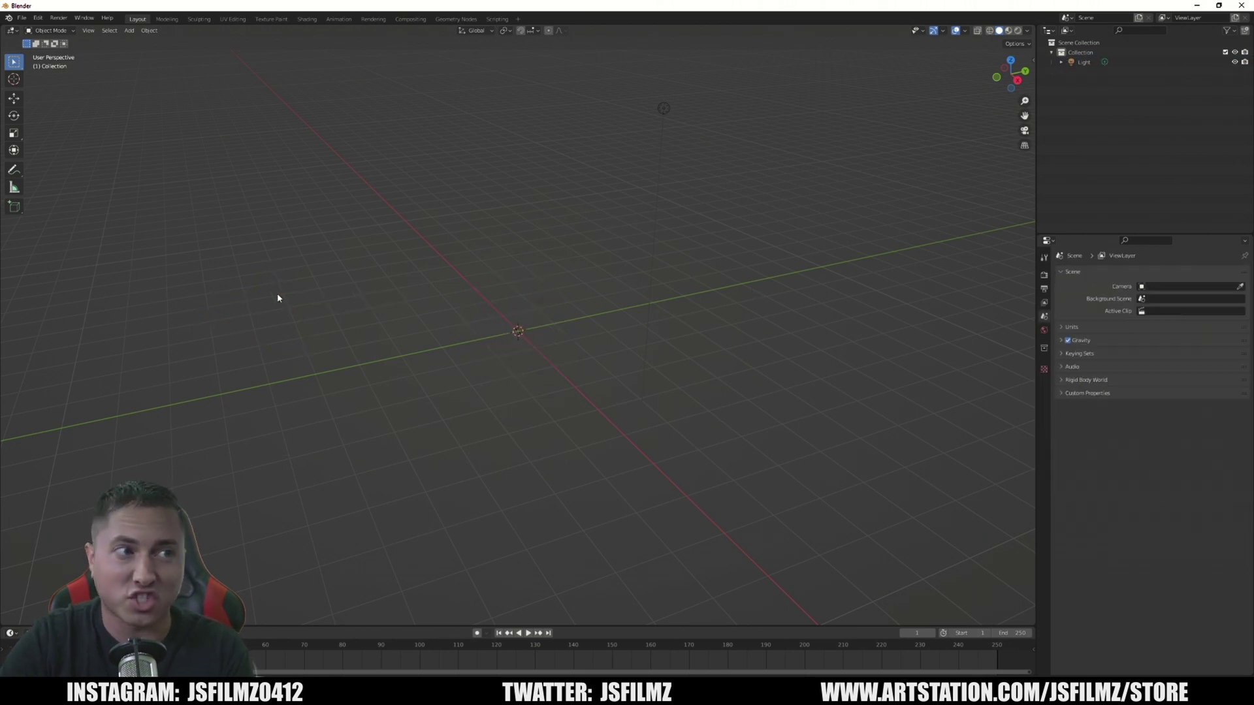
Import uploads_files_2245684_SciFi_Female_Suit.fbx as FBX from the accurig folder on the J: drive
click(22, 18)
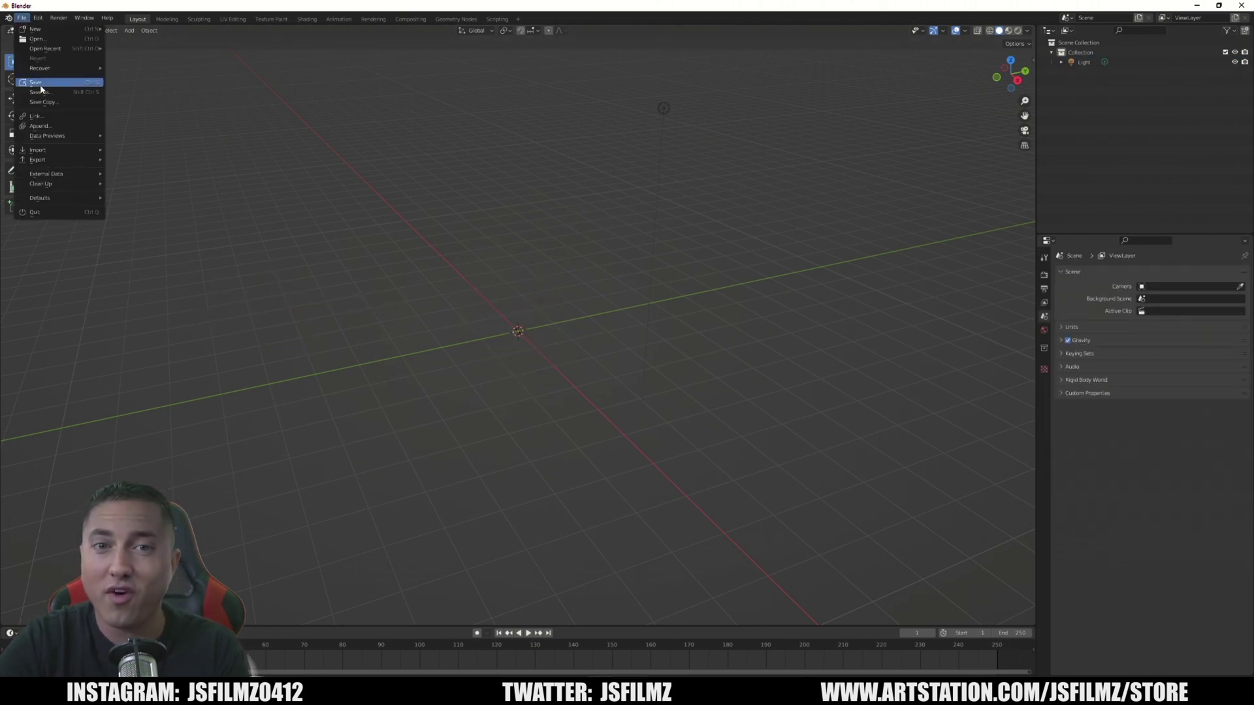
mouse_move(45, 151)
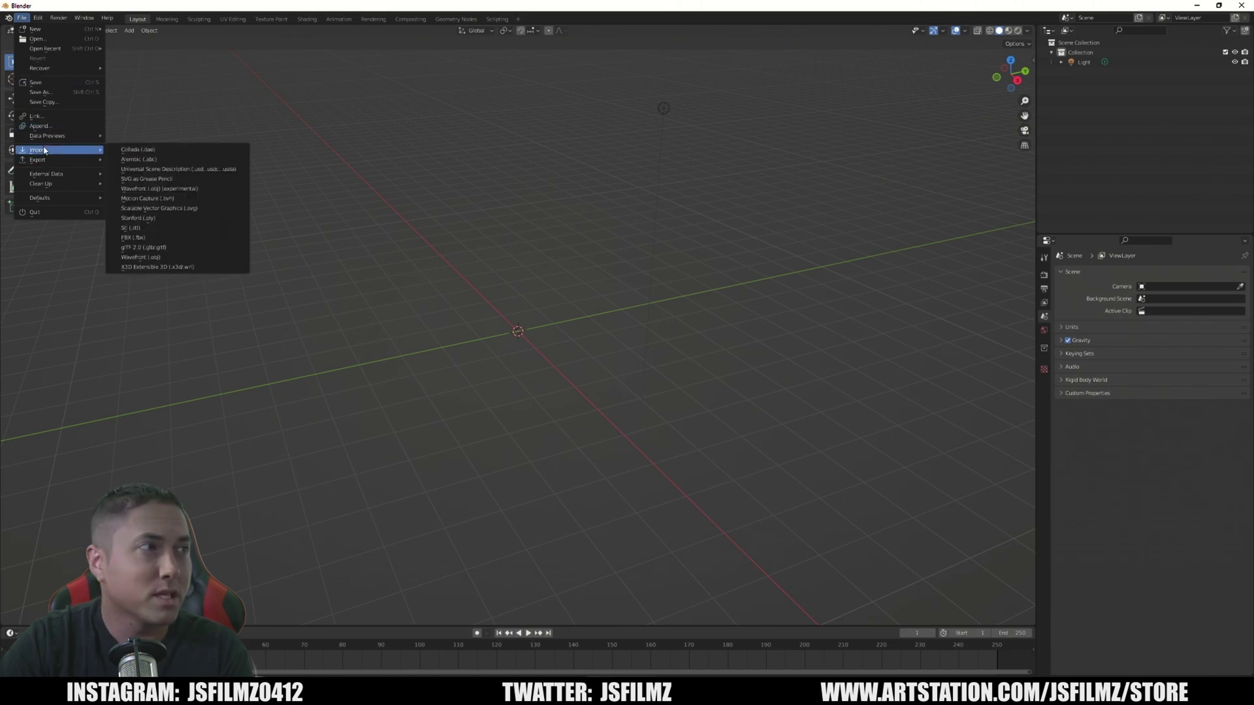
click(134, 237)
click(399, 248)
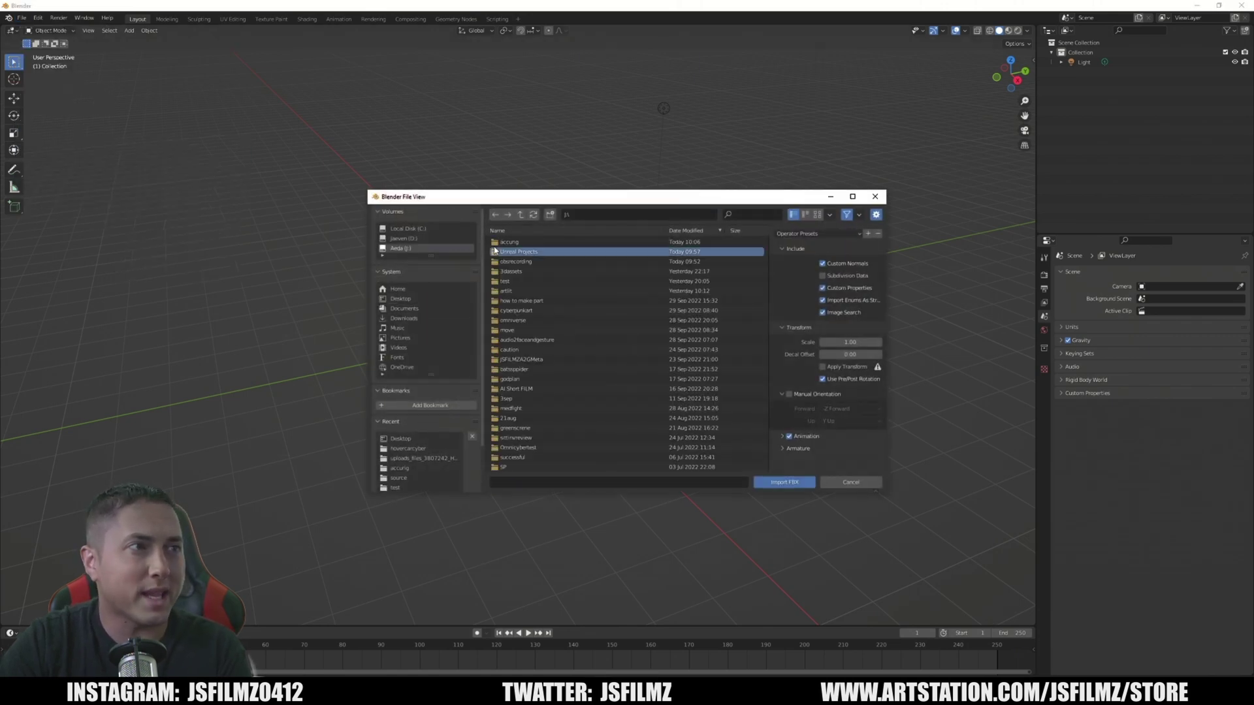
double_click(520, 251)
click(538, 254)
double_click(539, 255)
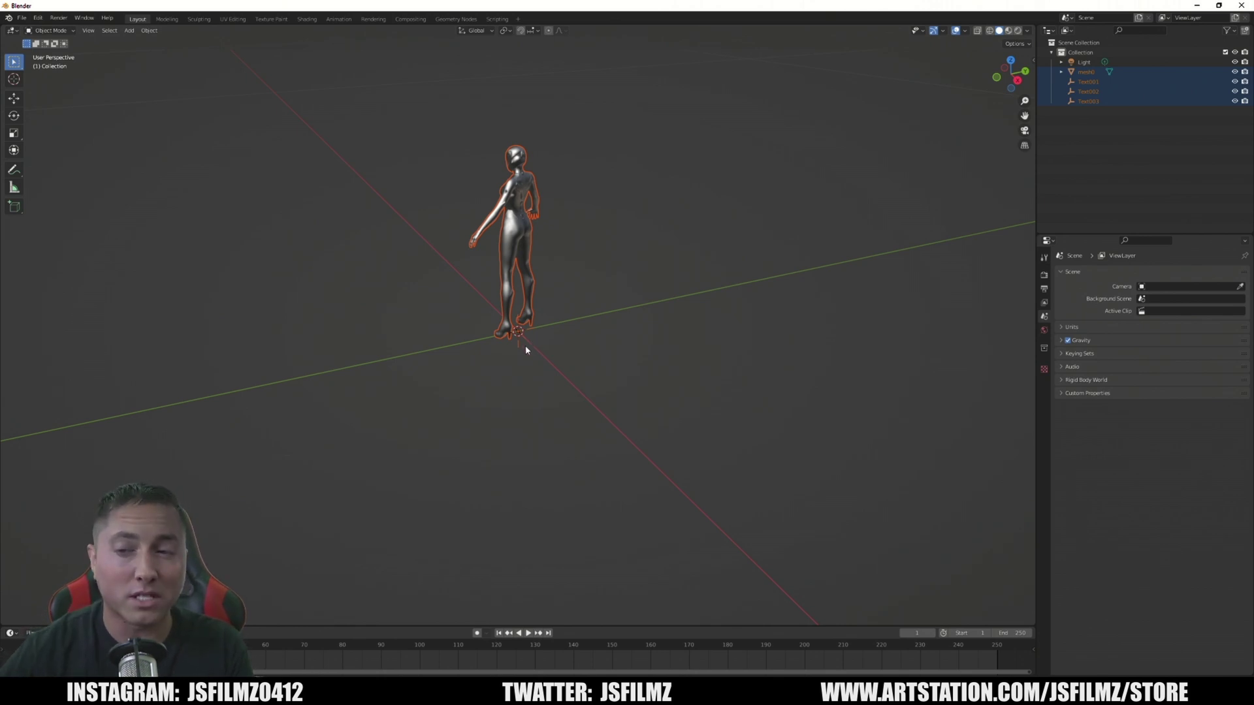
Delete the three imported text empties and the light, keeping only mesh0 in the collection
key(ctrl+z)
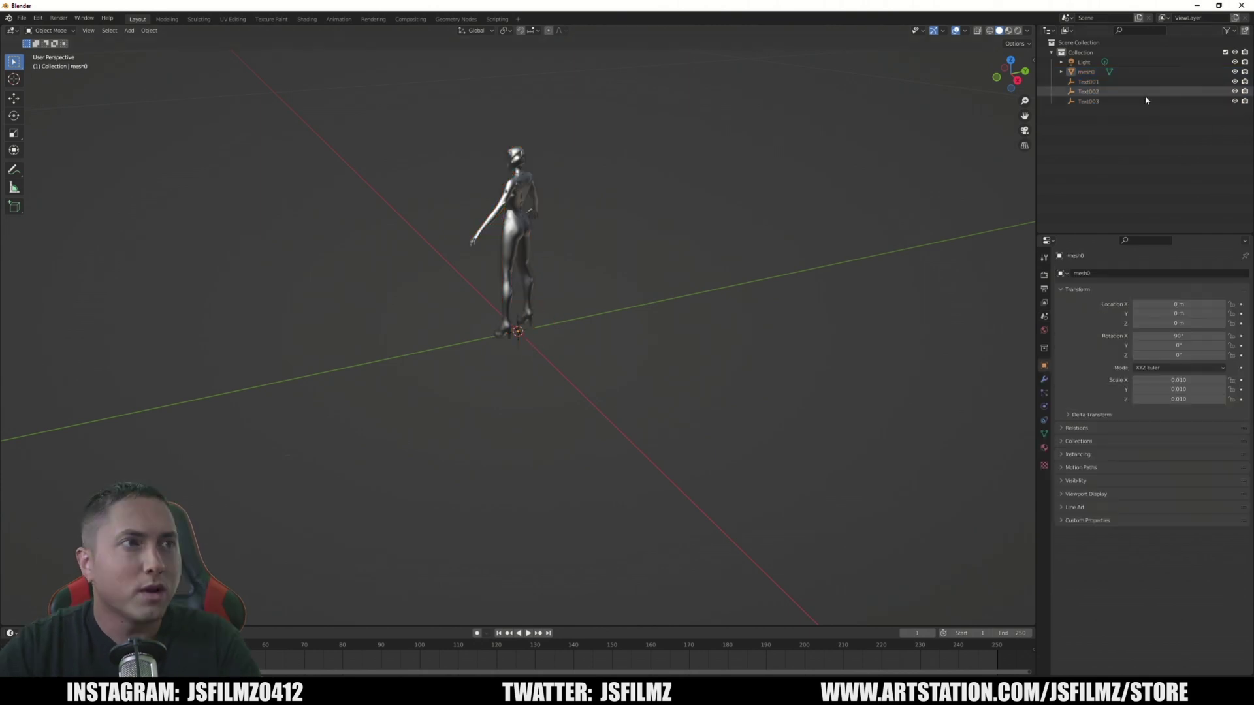
key(ctrl+z)
key(ctrl+z)
key(ctrl+z)
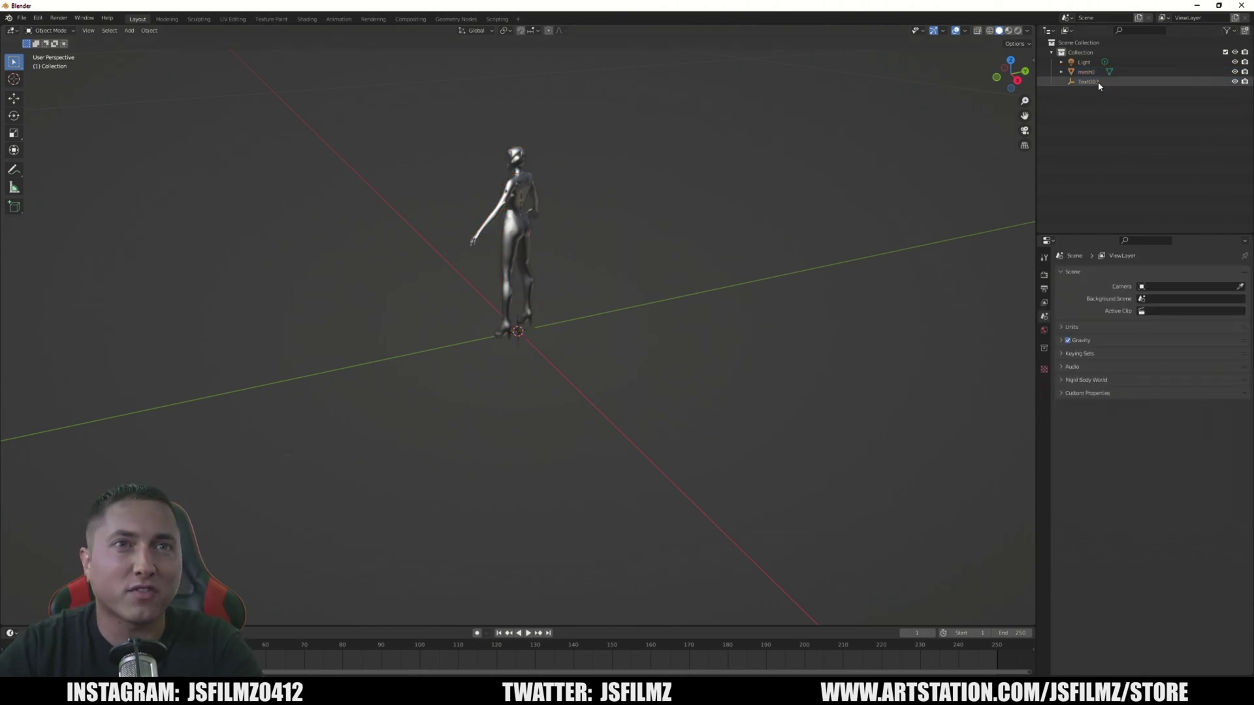
key(ctrl+z)
key(ctrl+z)
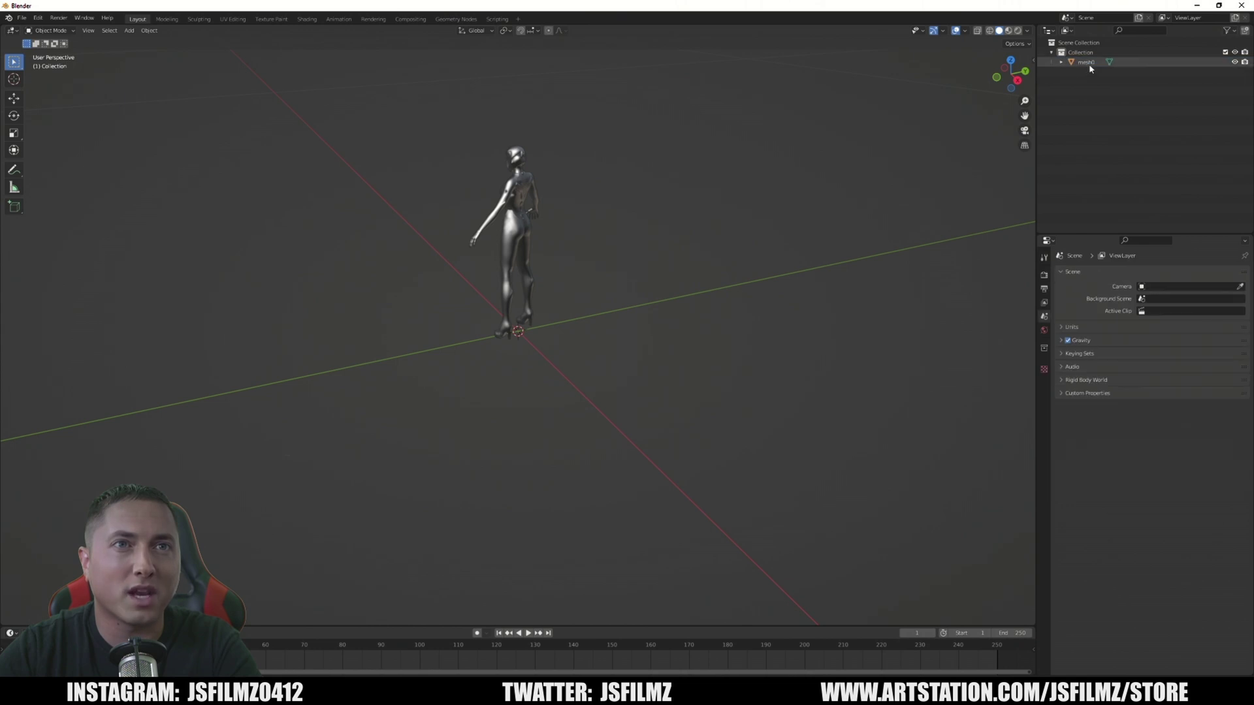
Rotate mesh0 about its Z axis so the figure faces straight forward in the front view, keeping X rotation at 90°
click(1086, 63)
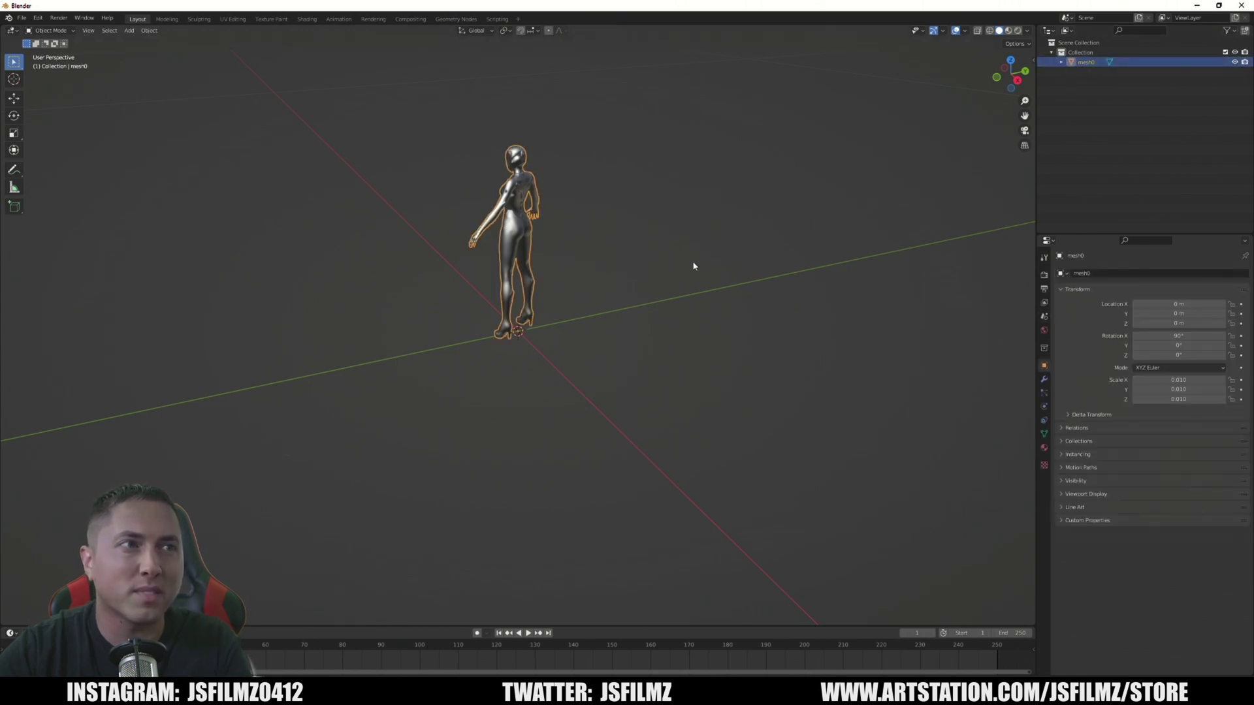
key(KP_1)
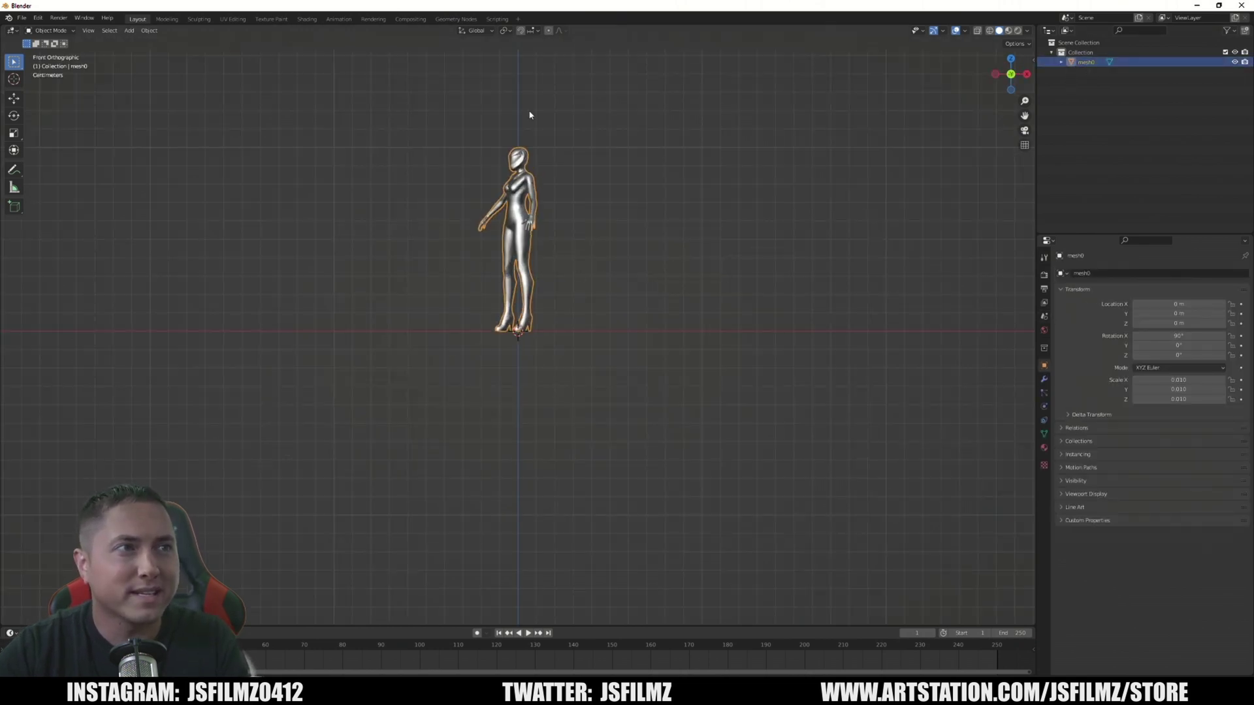
scroll(572, 139, up, 5)
scroll(572, 146, down, 4)
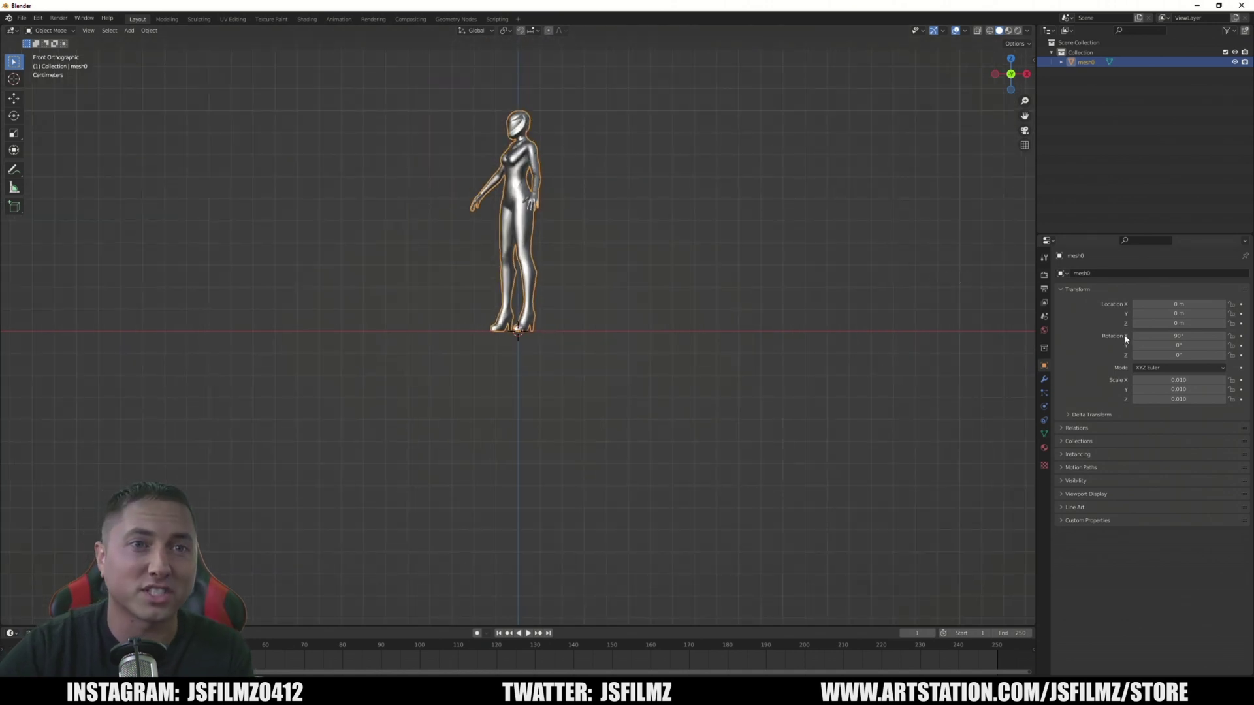
drag(1037, 211, 745, 209)
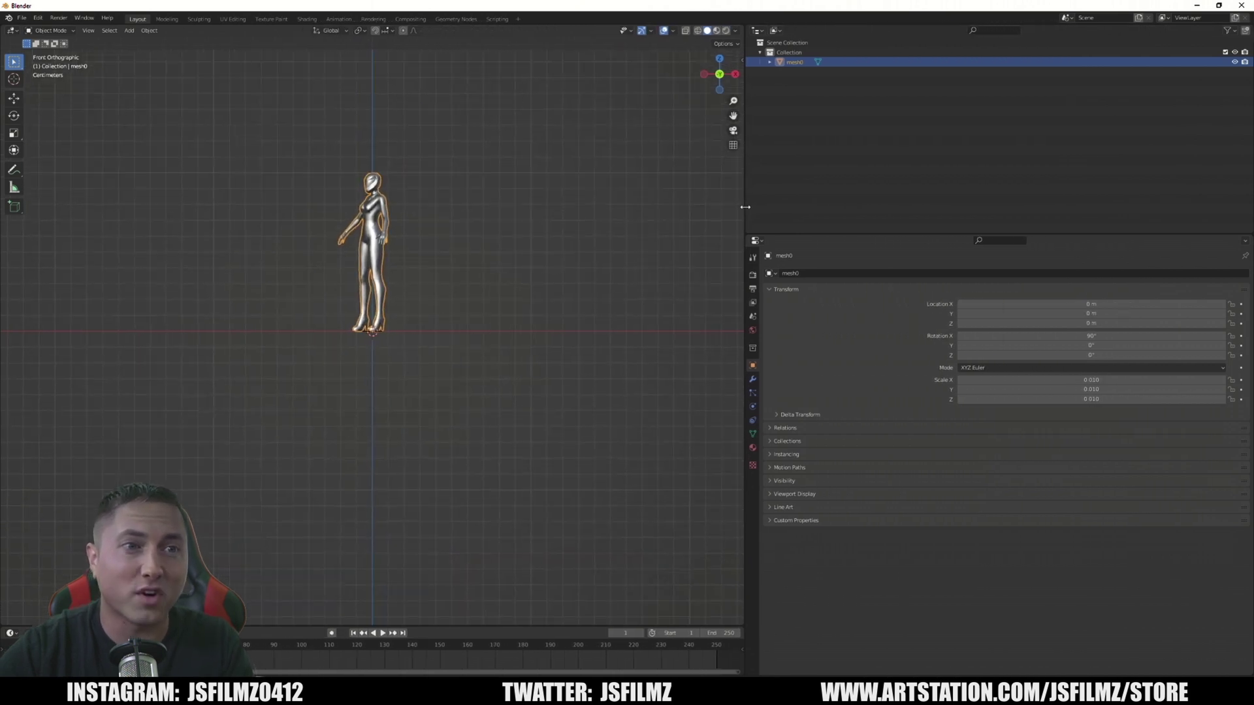
click(1082, 337)
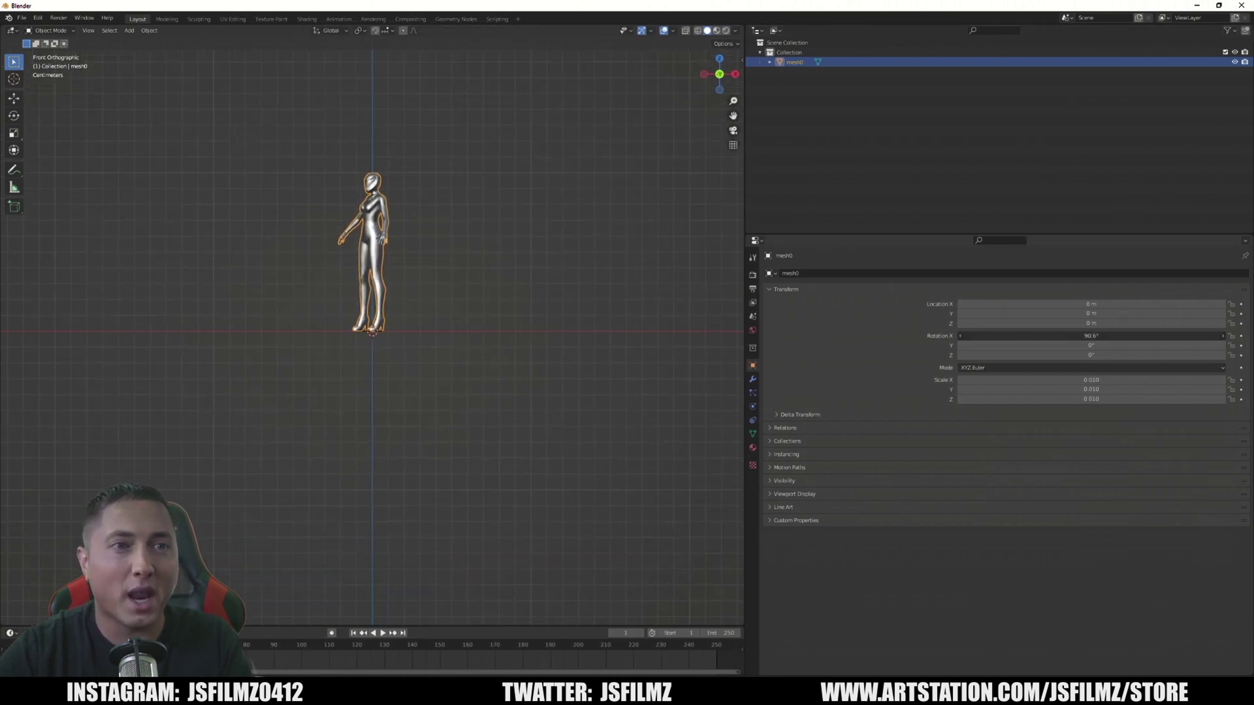
key(Return)
mouse_move(1091, 355)
mouse_down()
mouse_move(1113, 355)
mouse_move(1073, 357)
mouse_up()
click(1072, 357)
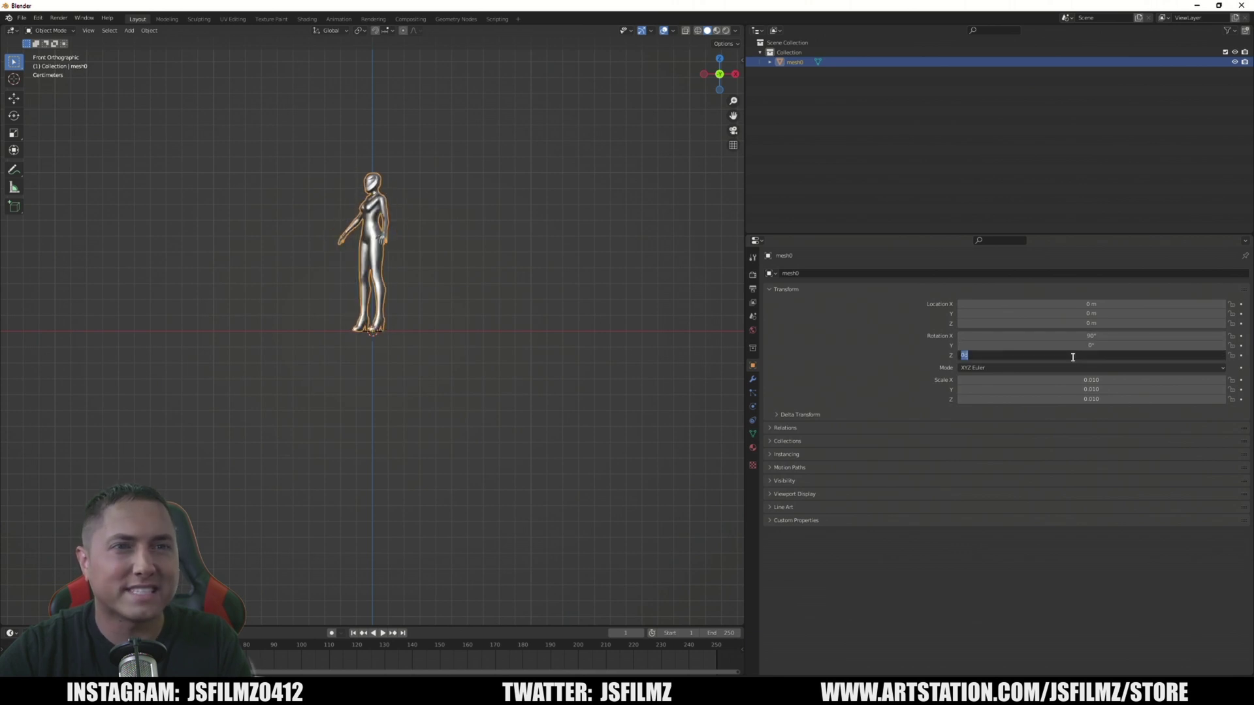
text(0)
key(Return)
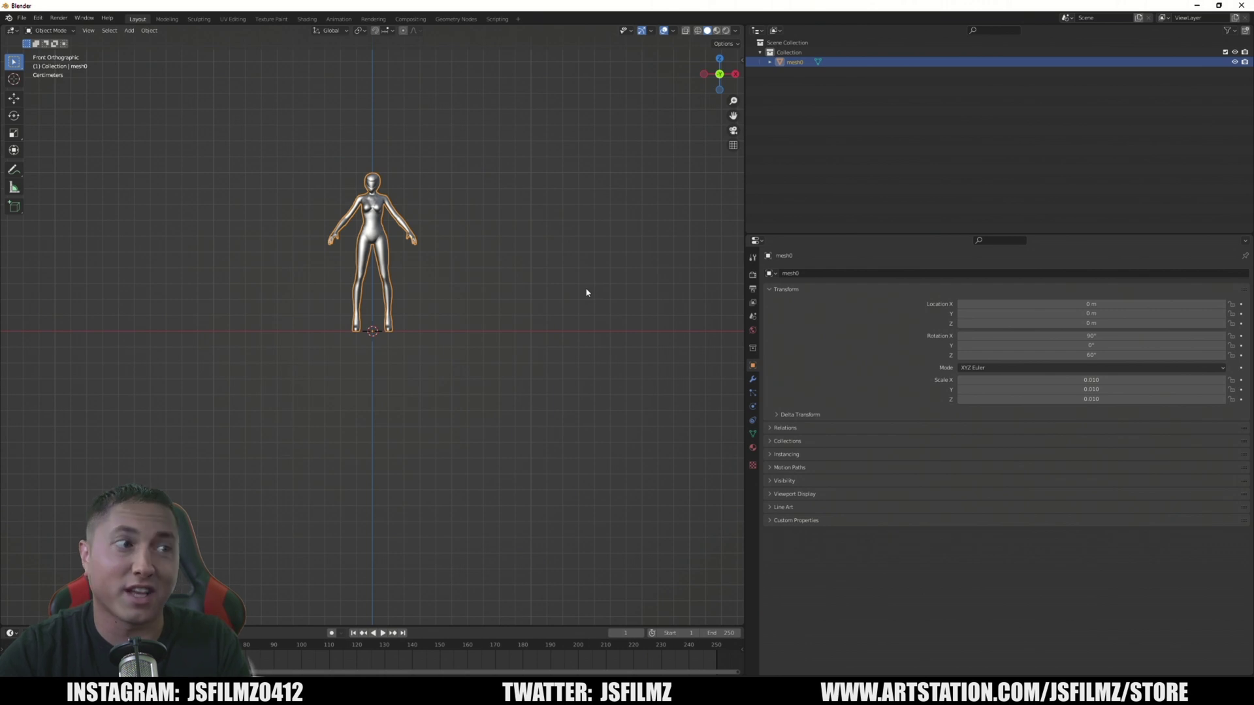
Measure the figure's height from the top of the head to the ground line with the Measure tool
scroll(416, 224, up, 1)
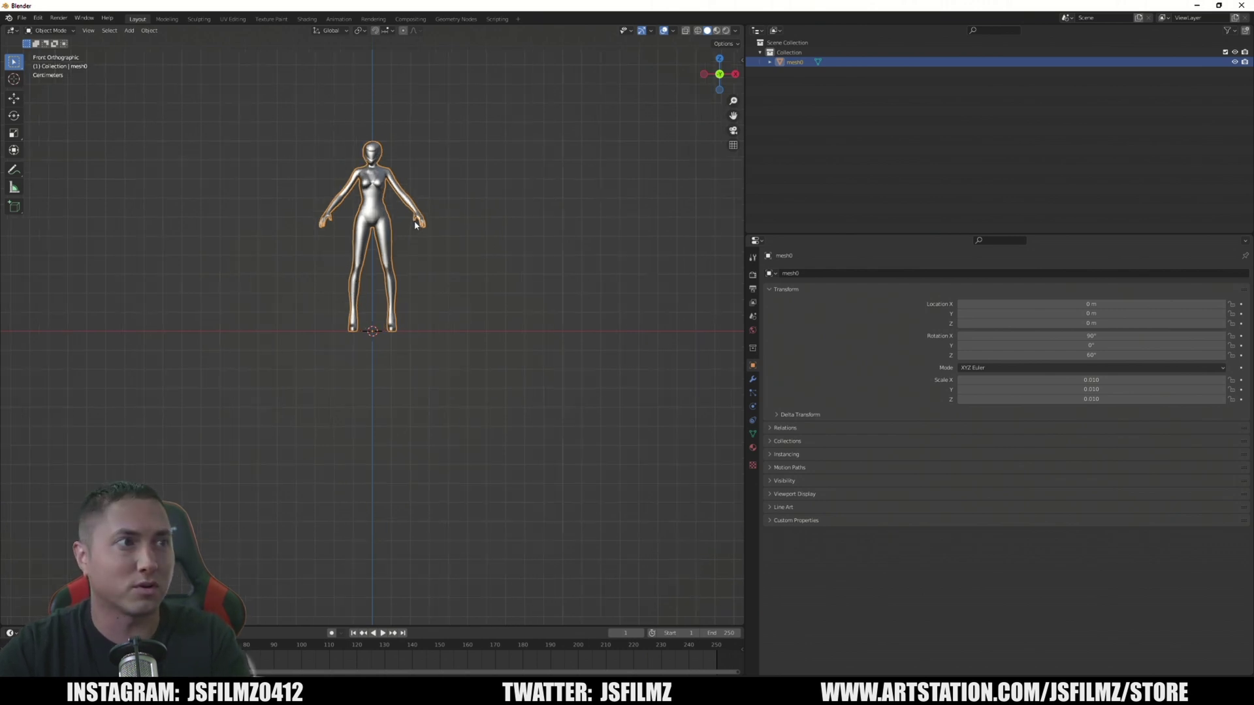
click(13, 188)
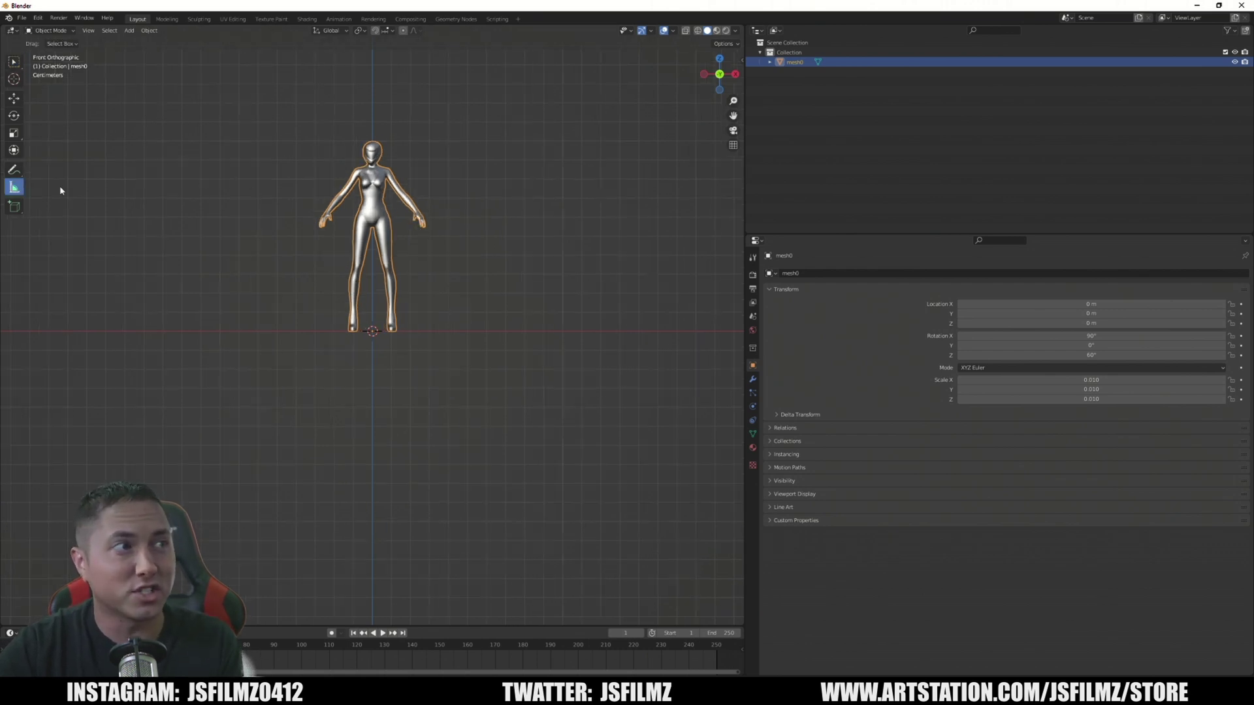
drag(372, 142, 372, 331)
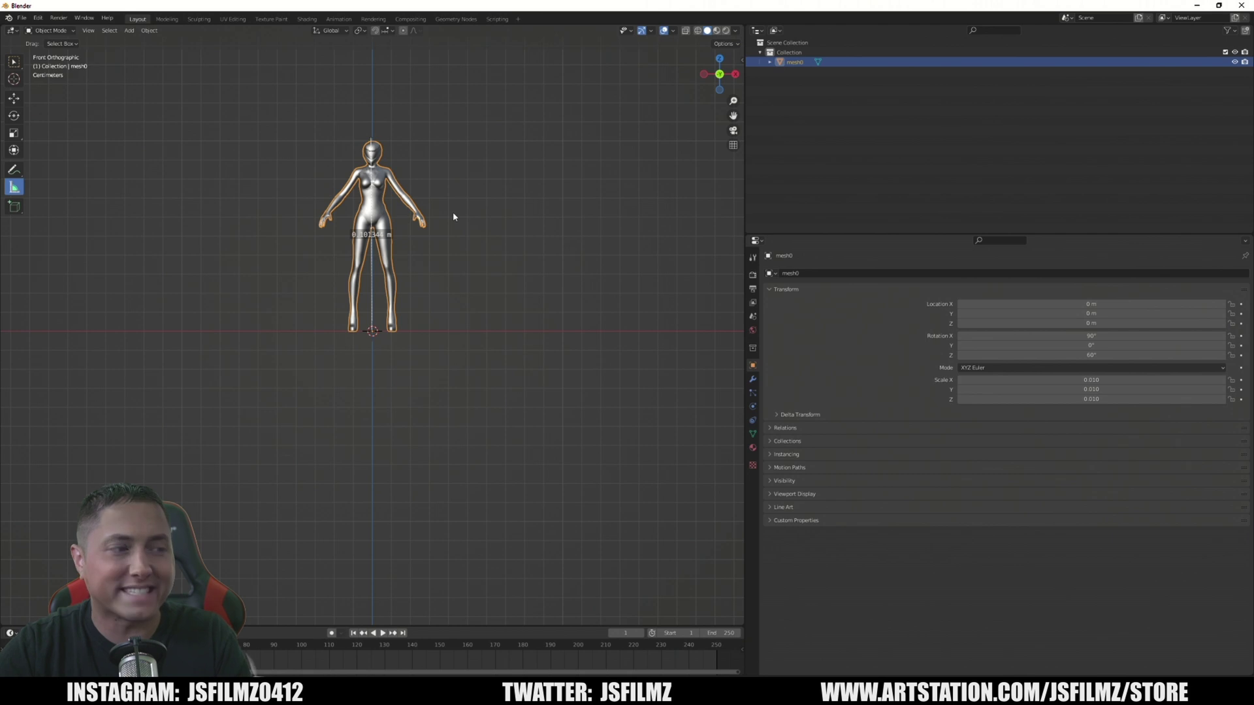
Scale the figure up by a factor of 16 and measure its height again from head to feet
text(s16)
key(Return)
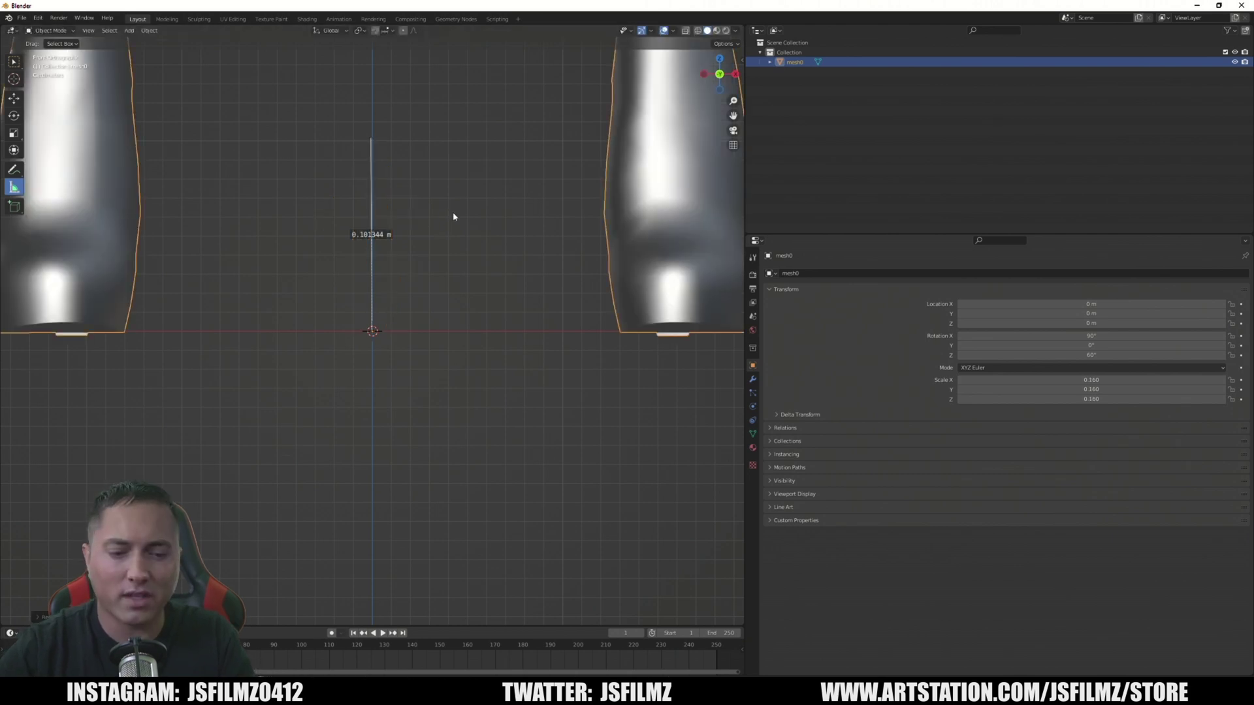
scroll(441, 196, down, 12)
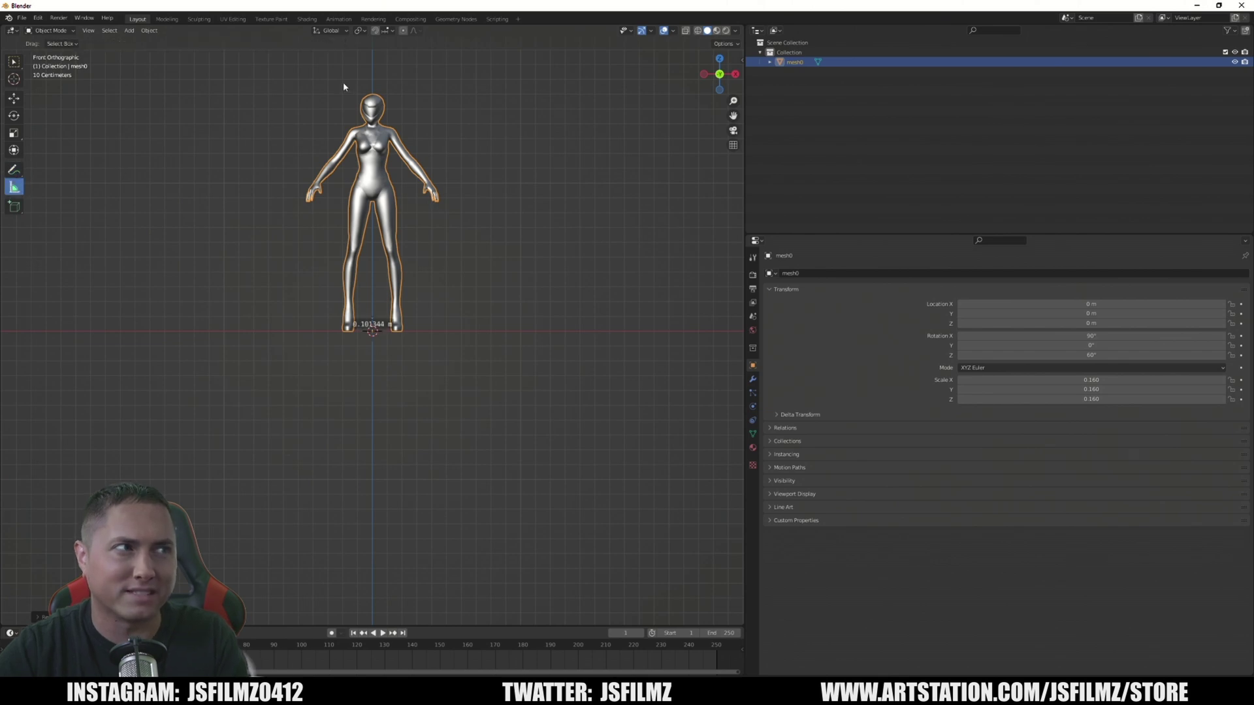
drag(373, 96, 373, 332)
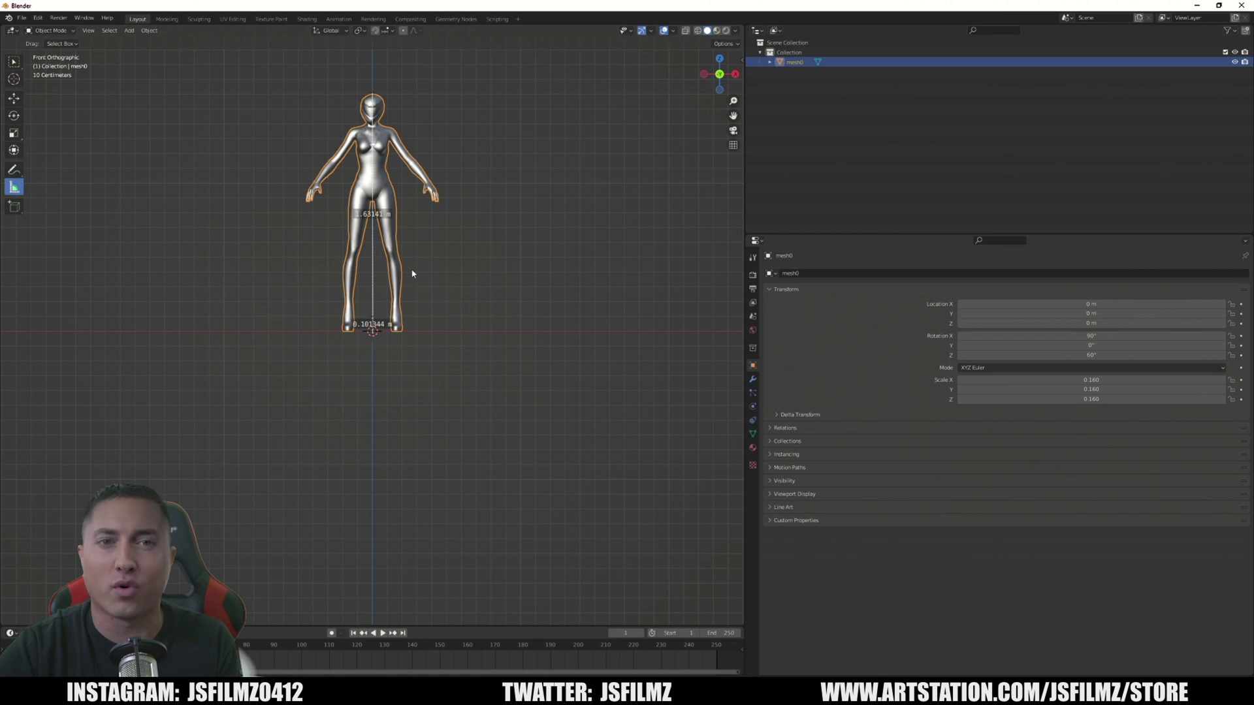
Reselect the figure and set its X location to 0.01 m to centre it on the vertical axis
click(437, 234)
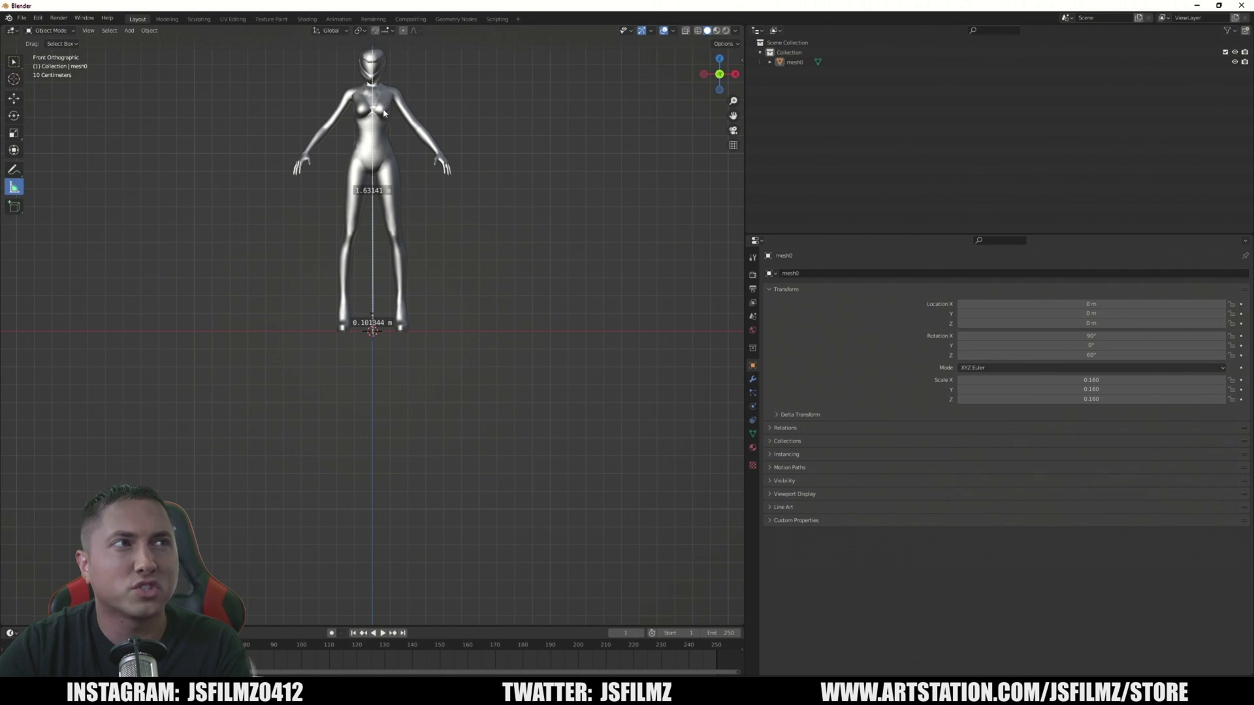
click(382, 114)
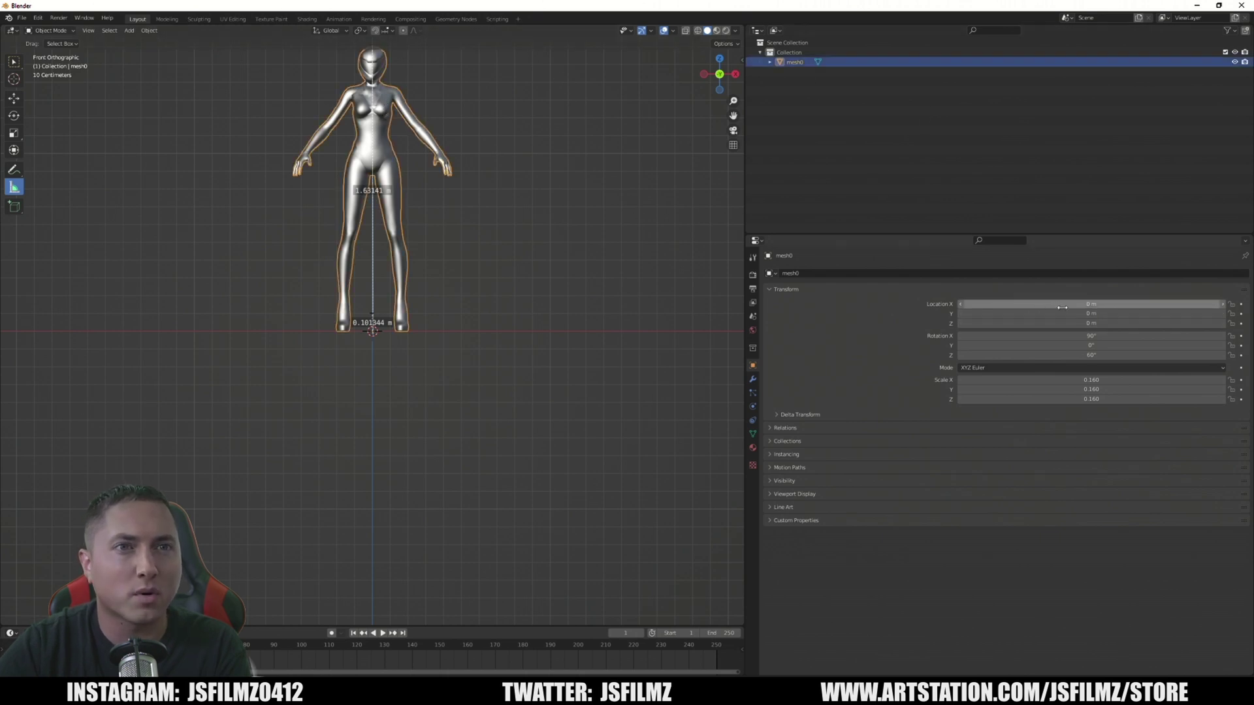
drag(1091, 304, 1101, 304)
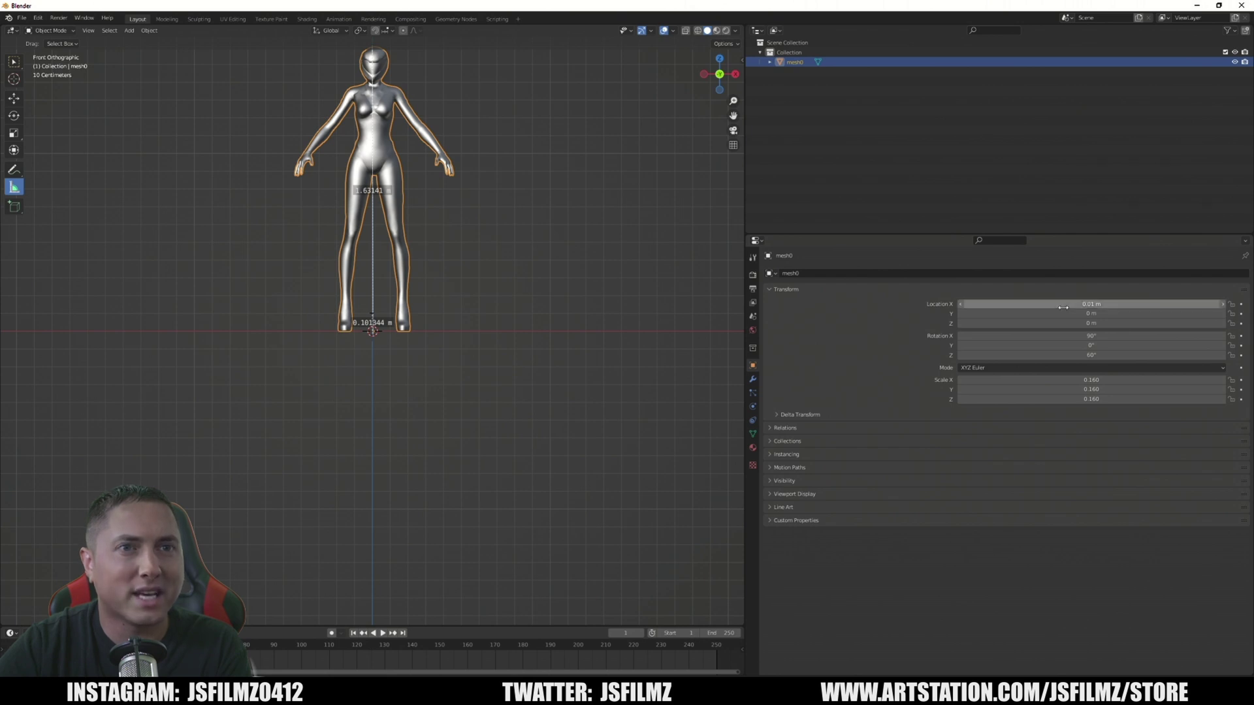
scroll(587, 229, down, 1)
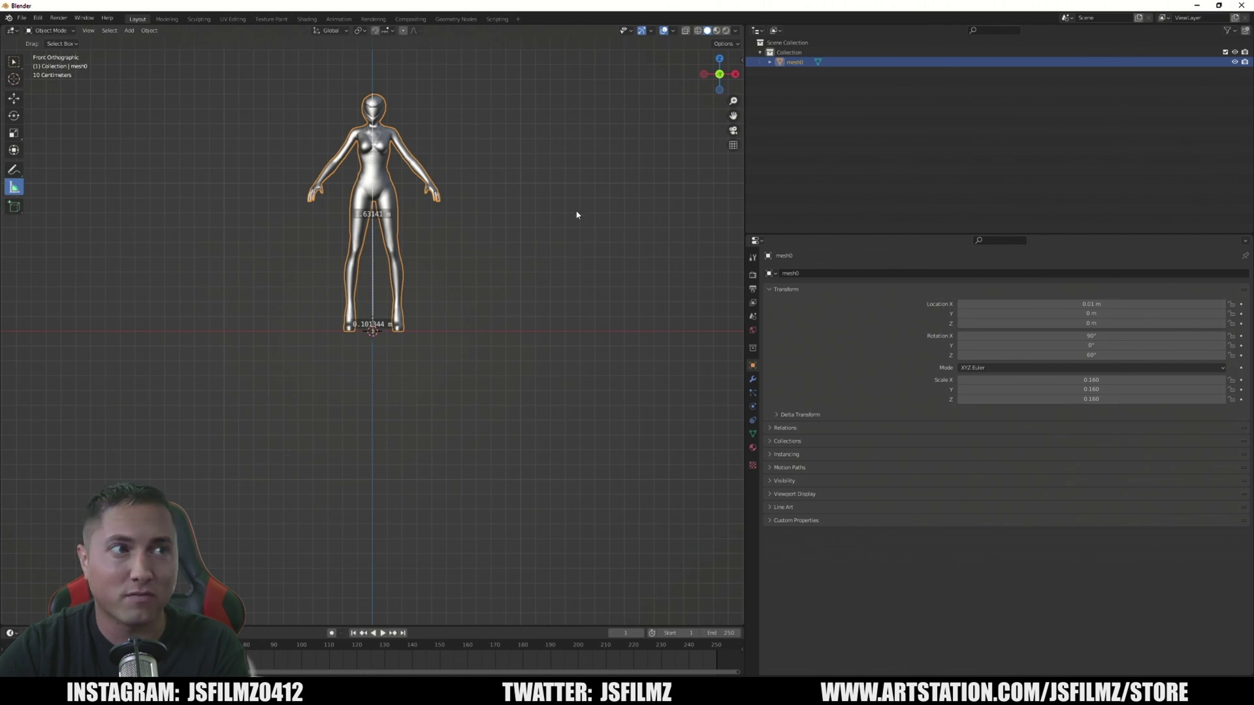
Start an FBX export into the accurig folder on the J: drive with the file name fromblender
click(21, 18)
mouse_move(68, 151)
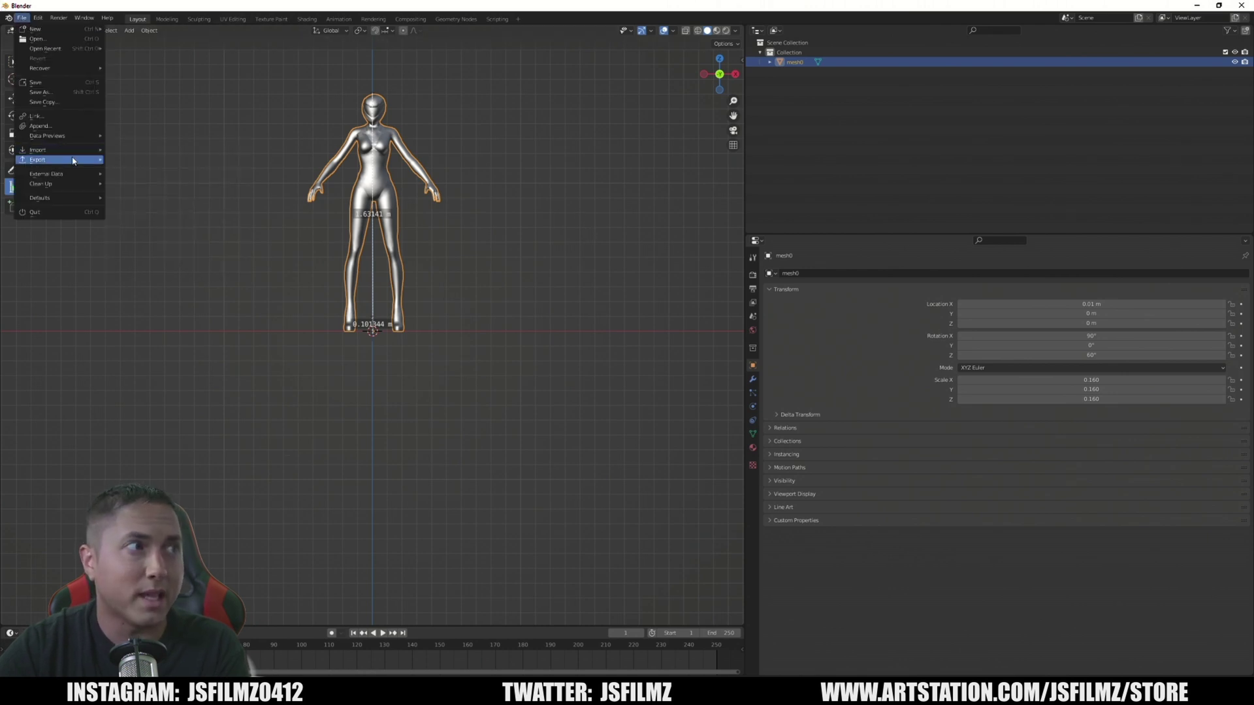
click(154, 248)
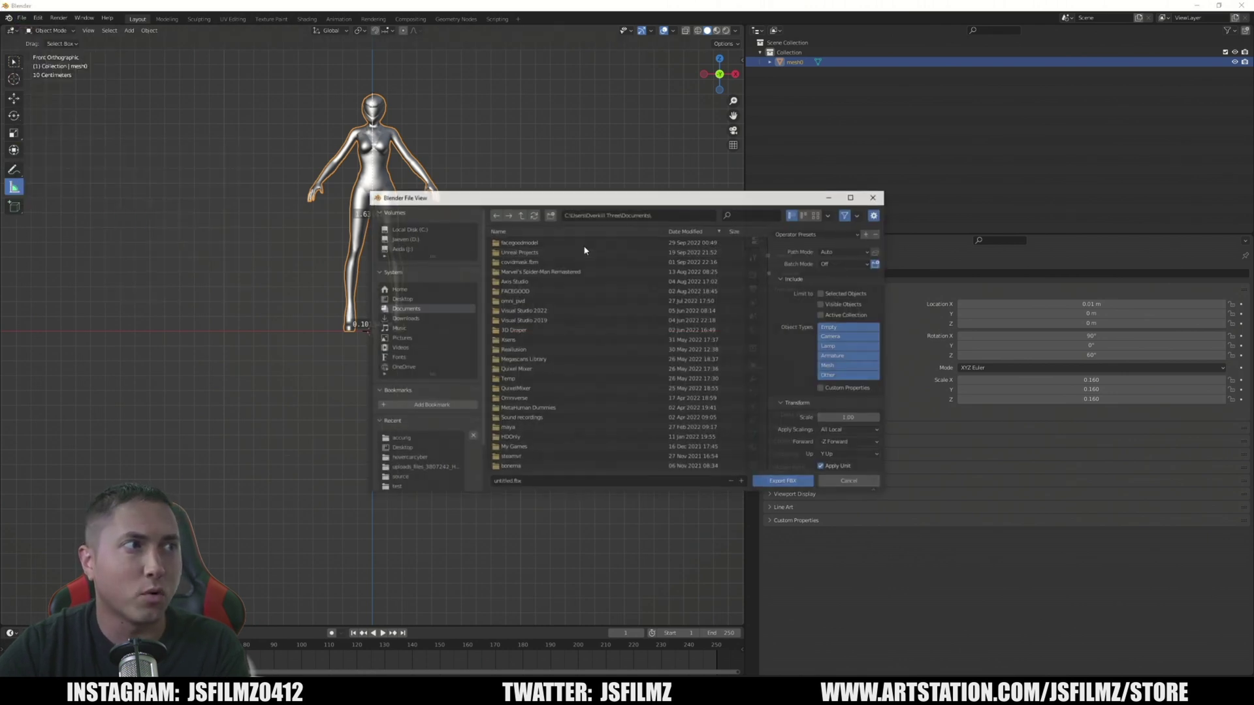
click(401, 248)
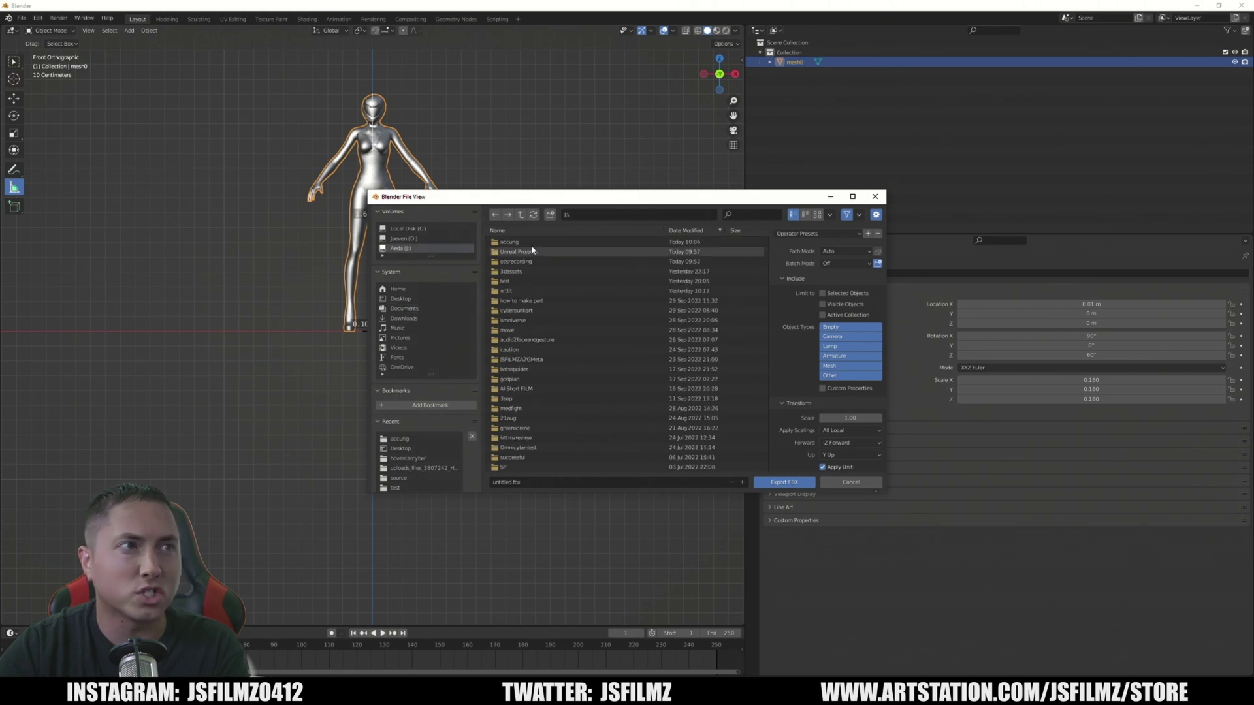
double_click(535, 251)
click(525, 483)
text(fromblender)
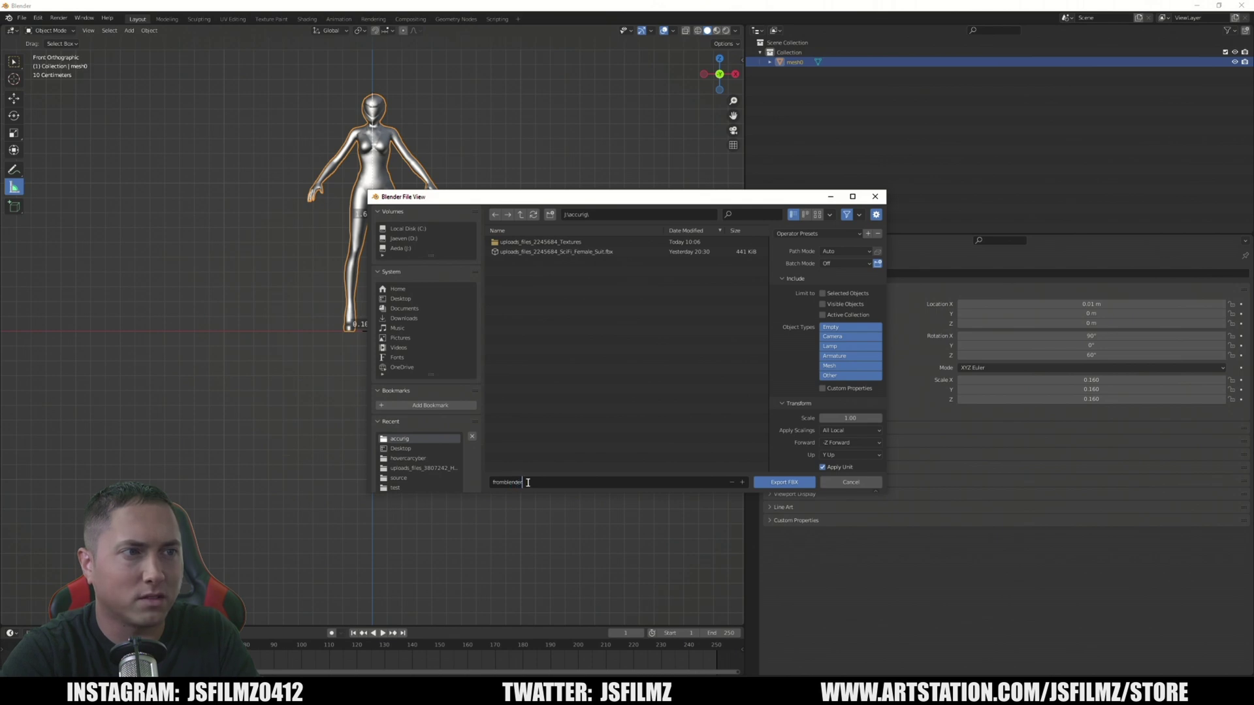
Limit the export to Mesh objects, turn off Bake Animation and Add Leaf Bones, set Path Mode to Copy, and export the FBX
click(843, 366)
scroll(822, 365, down, 3)
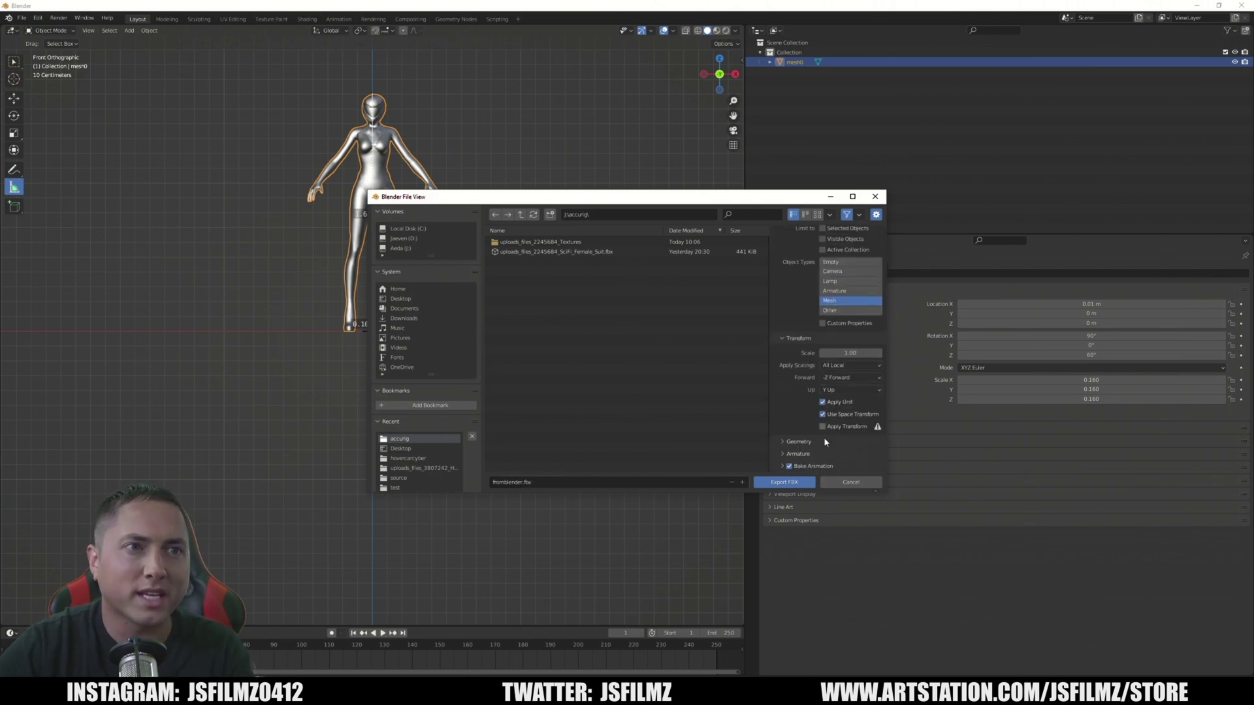
click(789, 465)
click(798, 453)
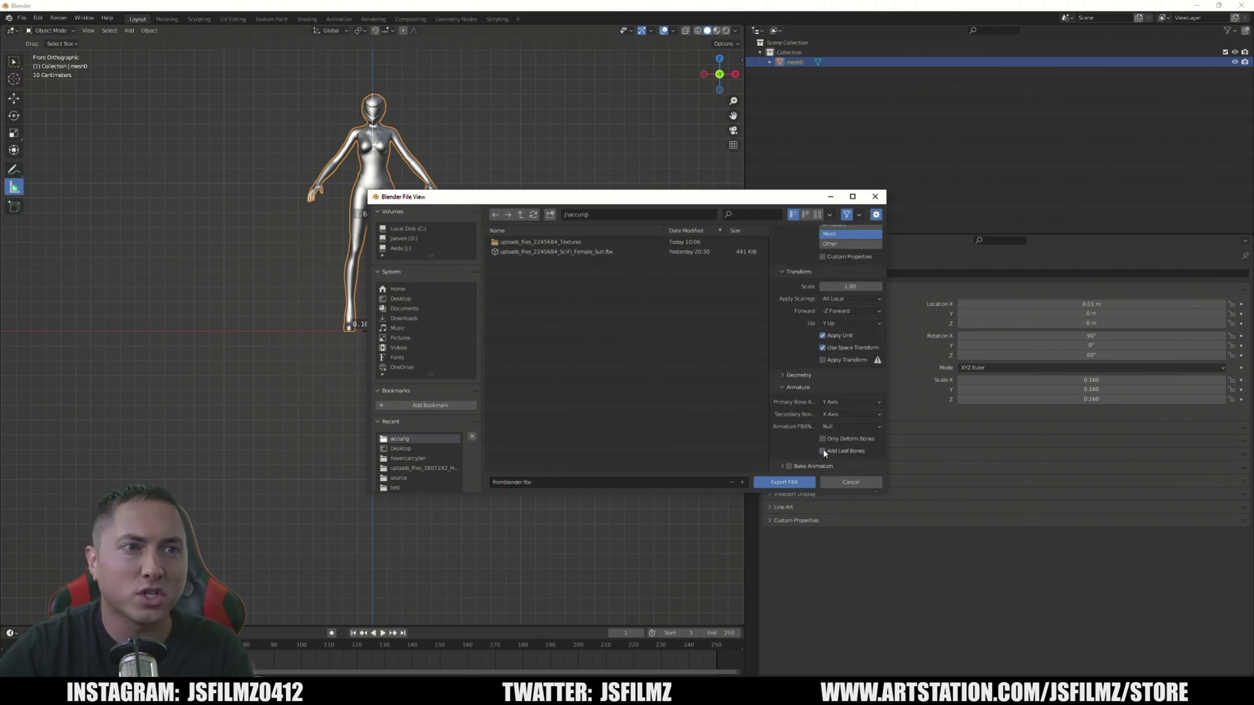
scroll(795, 394, up, 5)
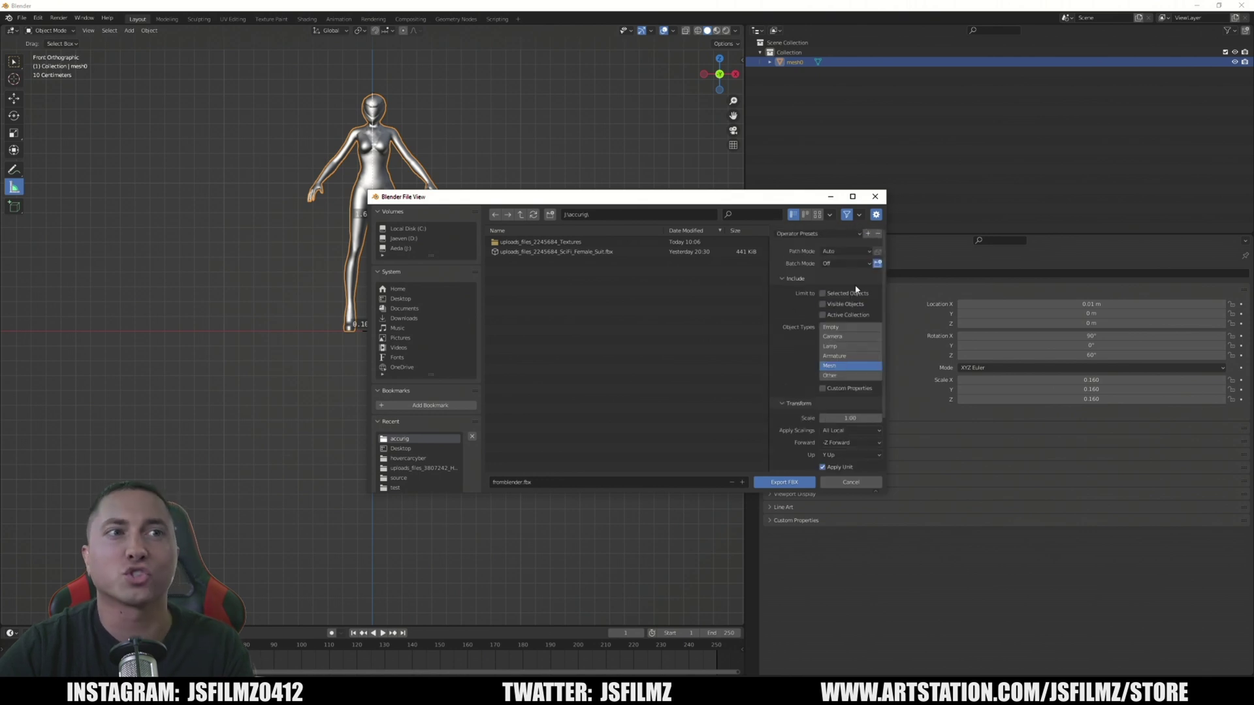
click(836, 252)
click(840, 315)
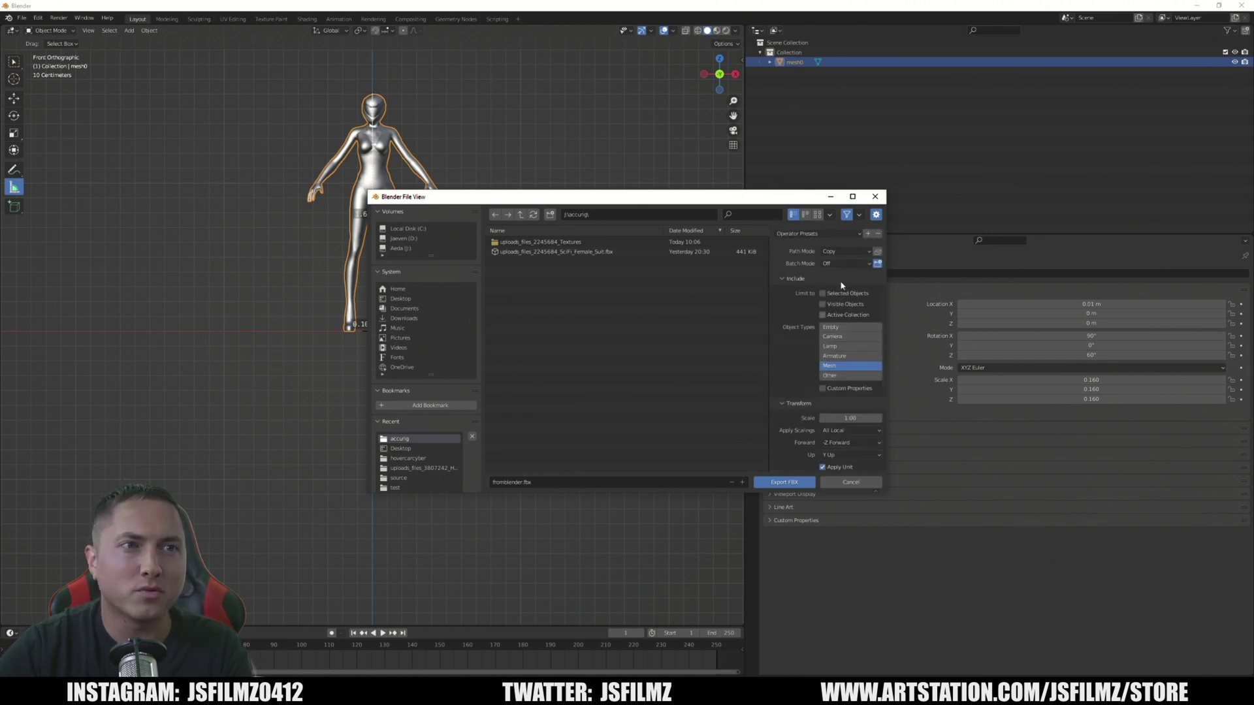
click(768, 482)
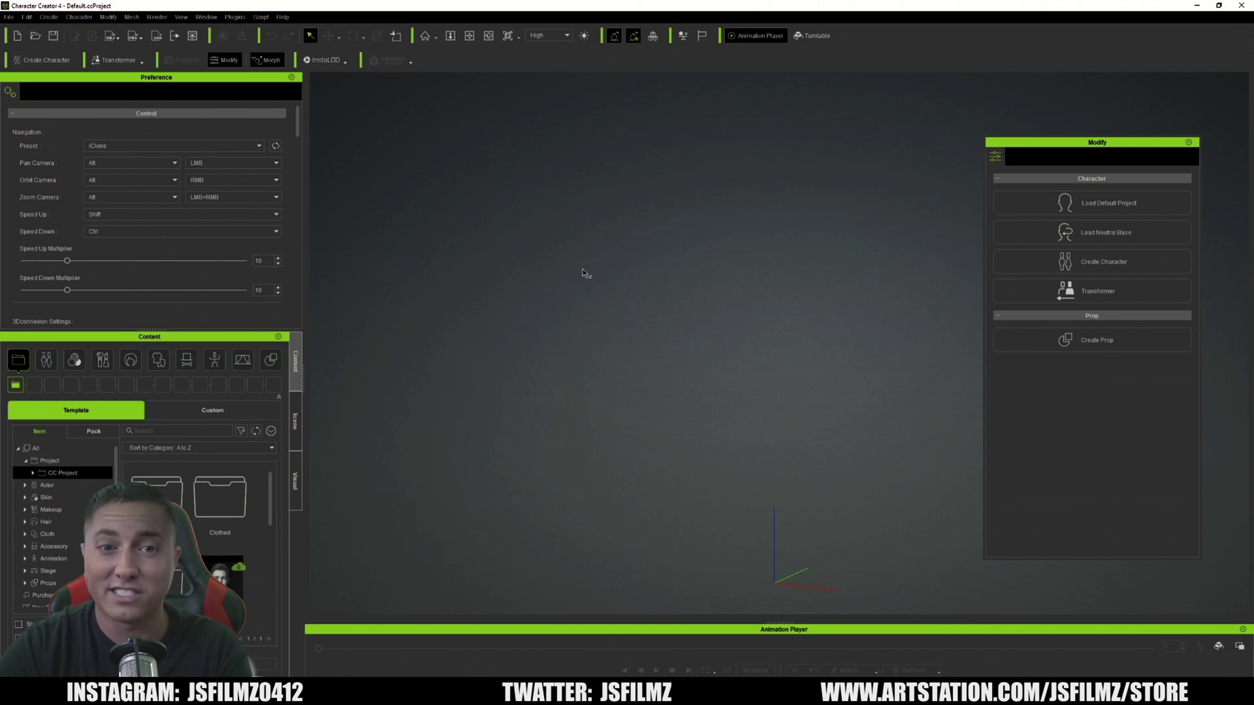
Switch to Character Creator 4, import the fromblender FBX as a prop, and dock the floating Modify panel beside the viewport
drag(1251, 457, 1134, 499)
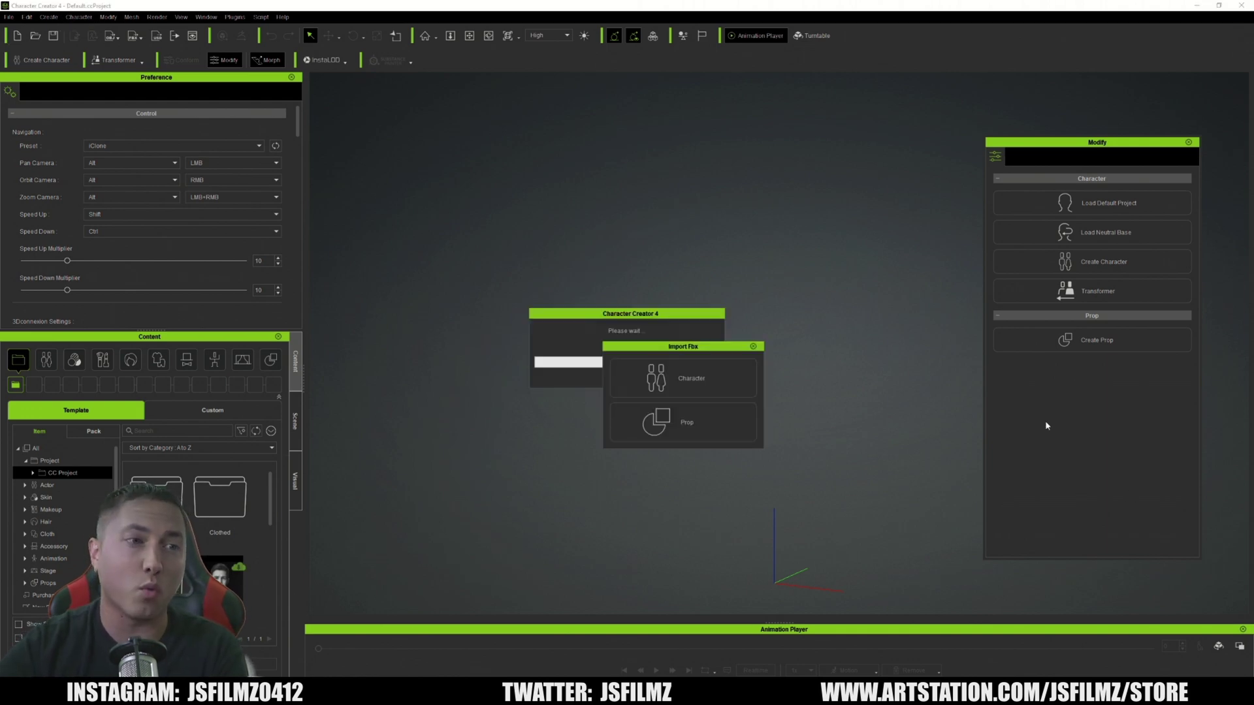
click(684, 430)
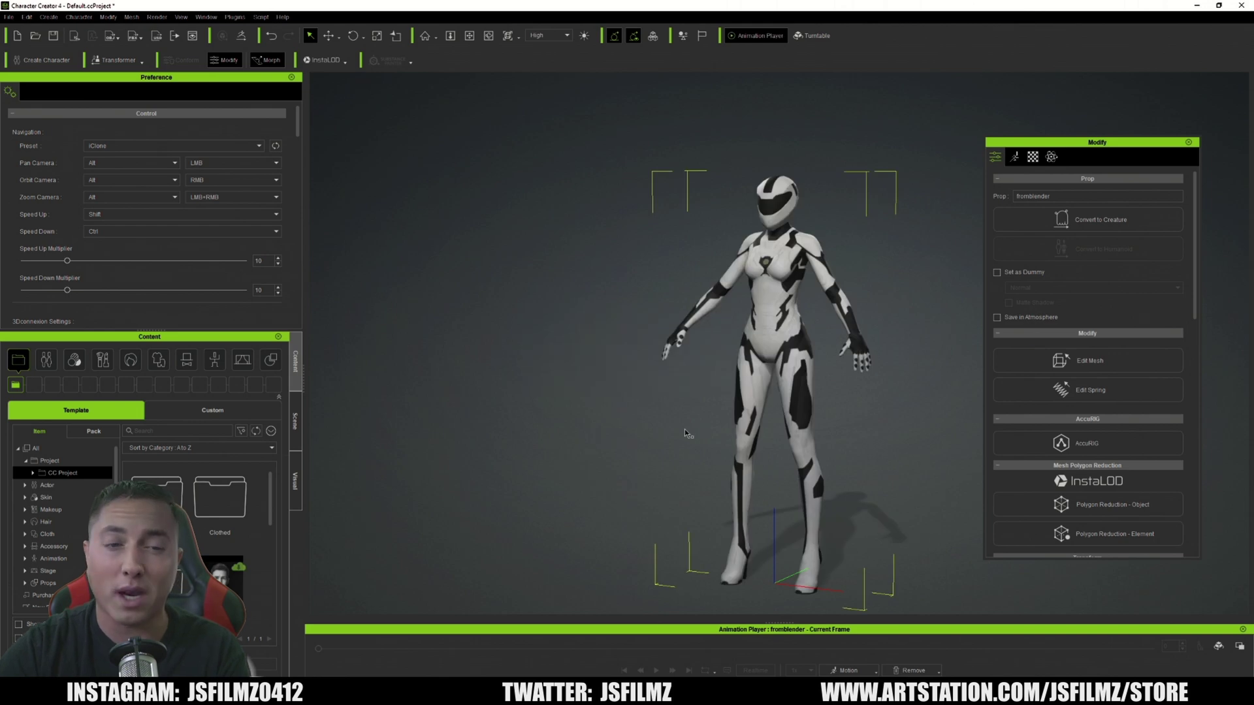
drag(997, 142, 885, 262)
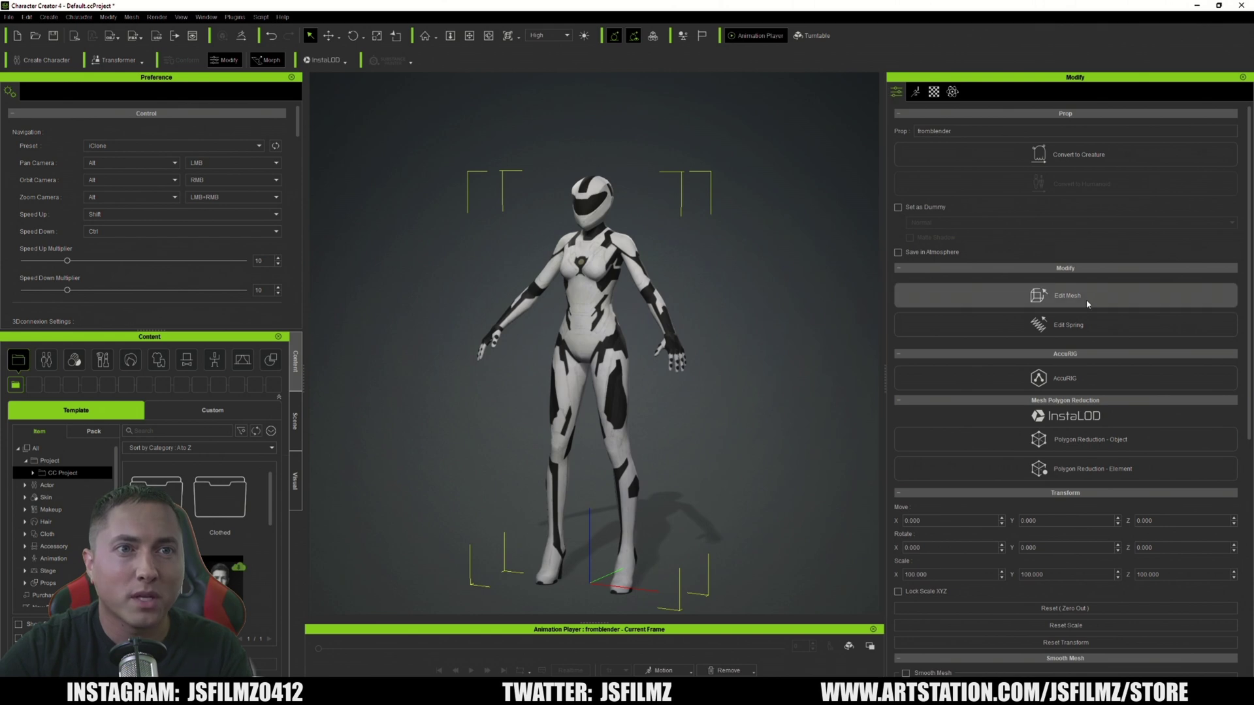
Start AccuRIG on the imported prop, switch the camera projection, and create body guides for all meshes
scroll(1088, 302, down, 2)
click(1037, 292)
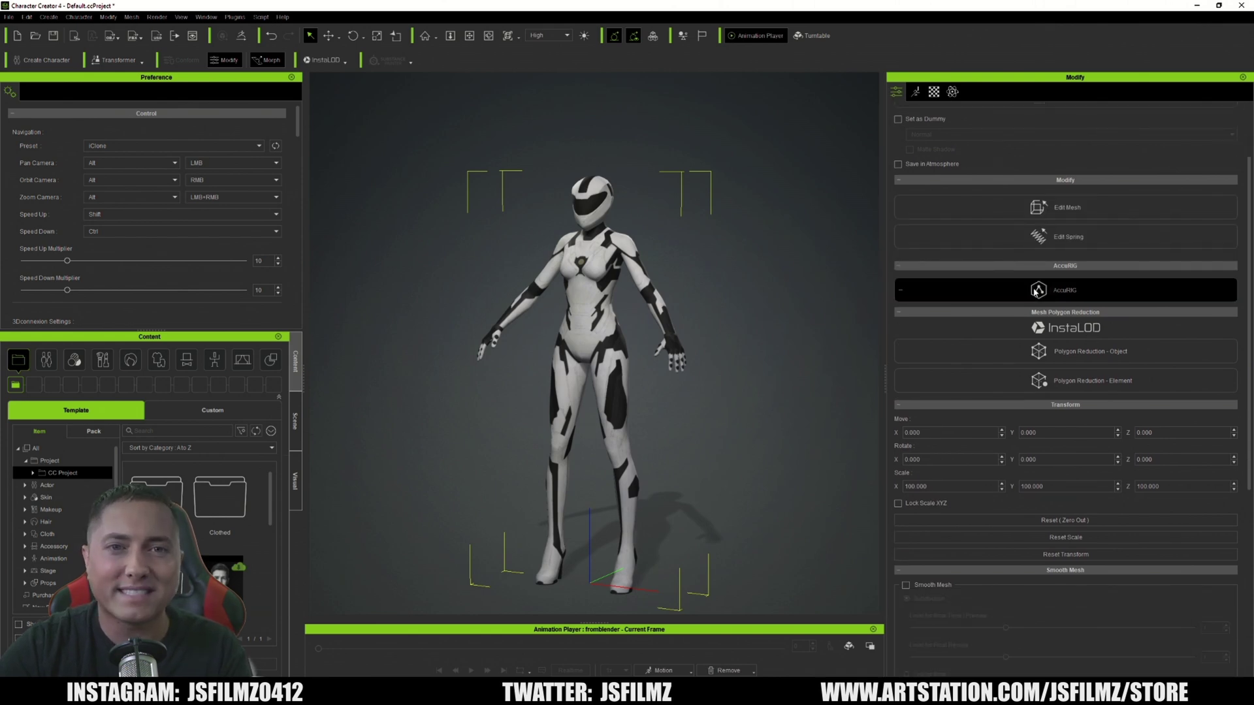
click(1039, 292)
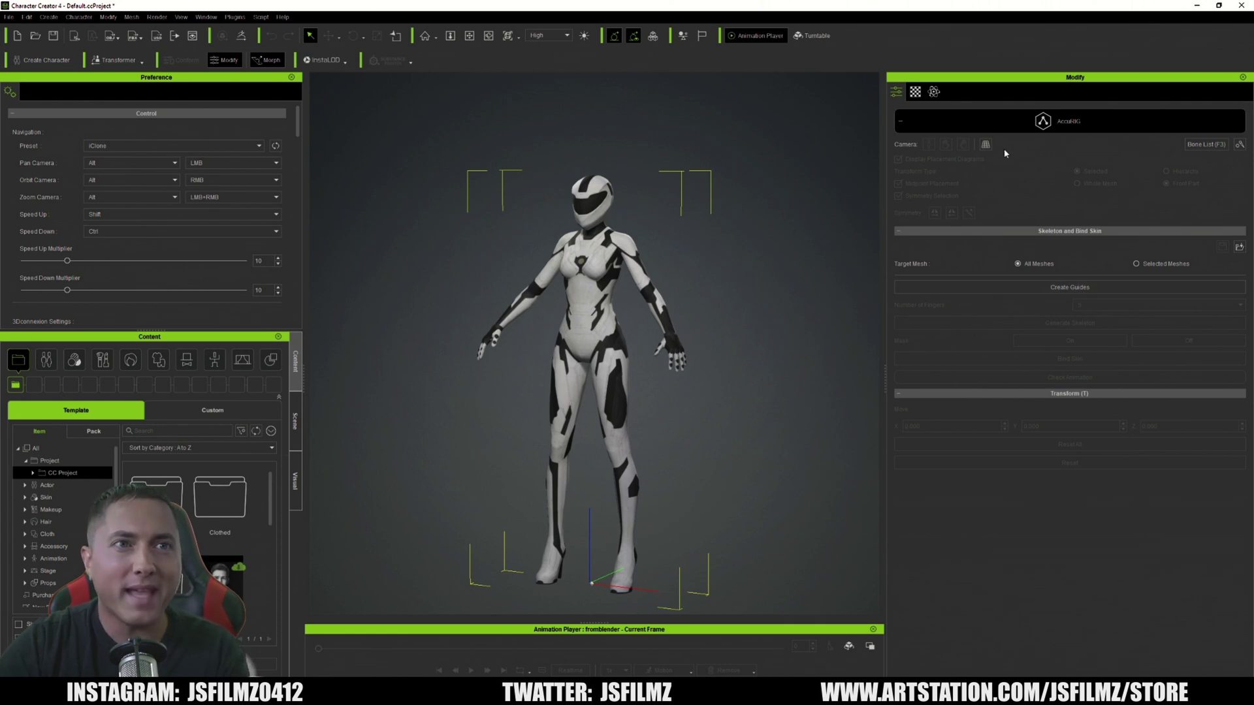
click(985, 144)
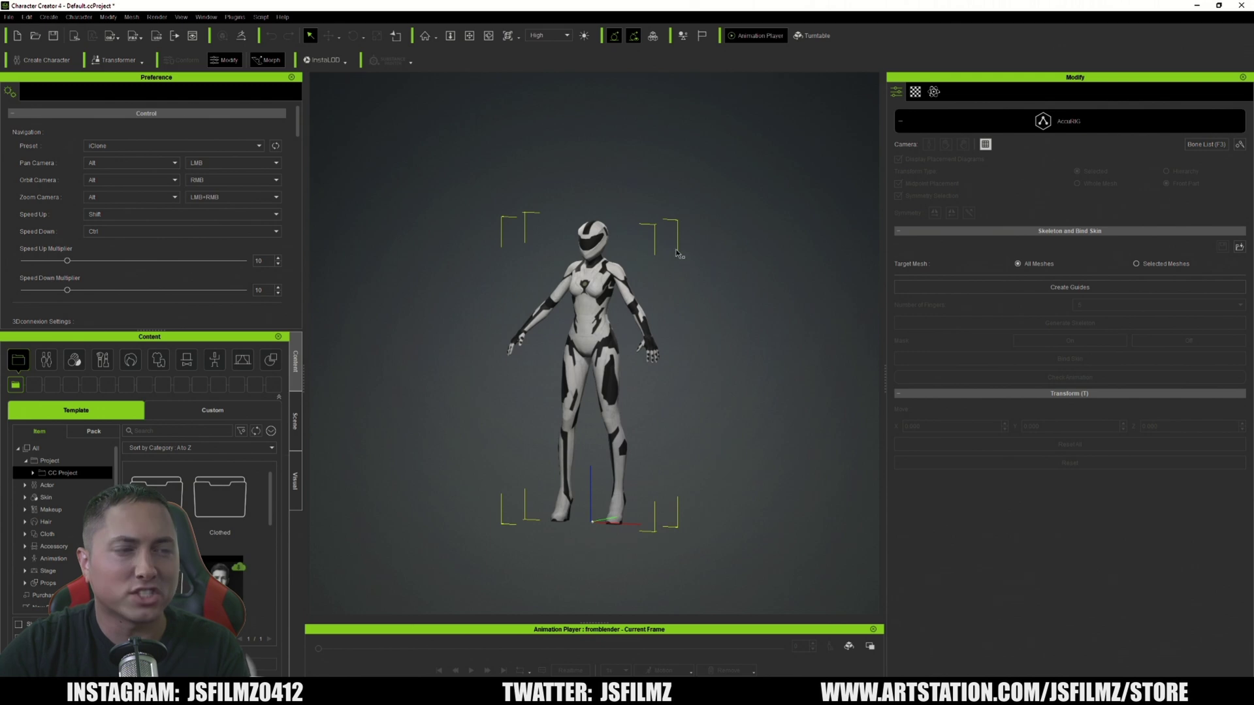
click(1057, 288)
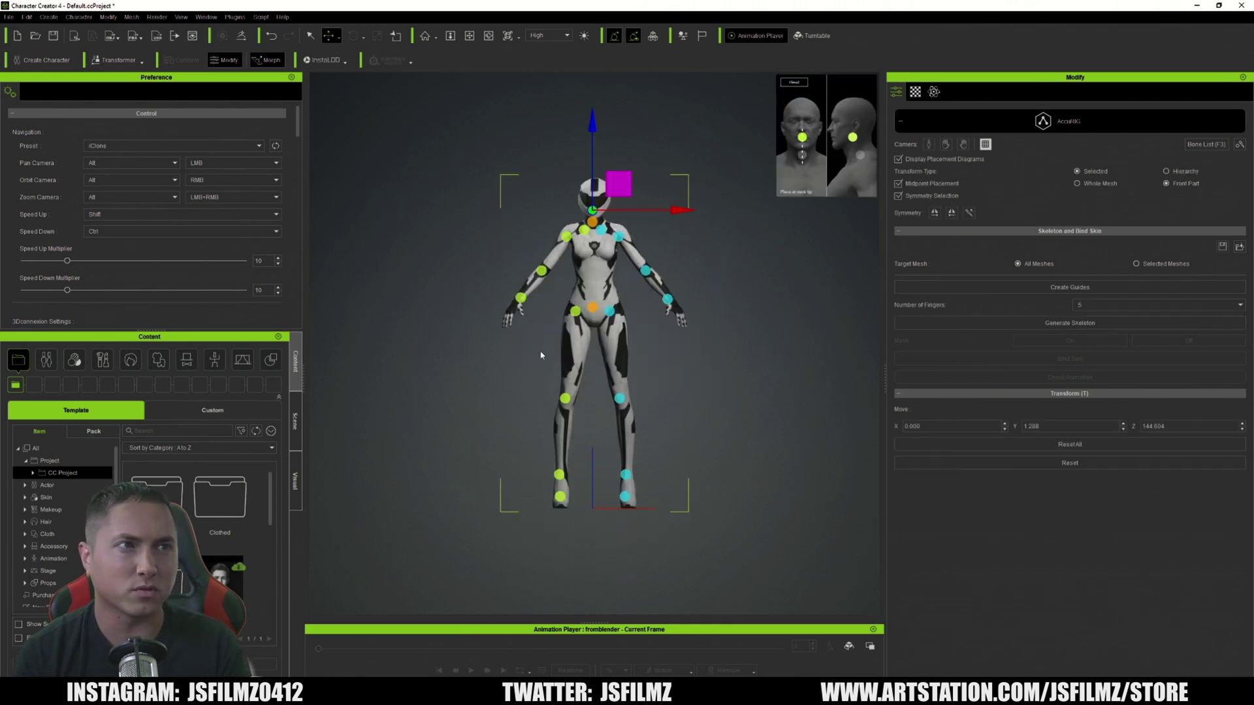
Reposition the head and neck guides so that they sit centred beneath the helmet
scroll(682, 213, up, 3)
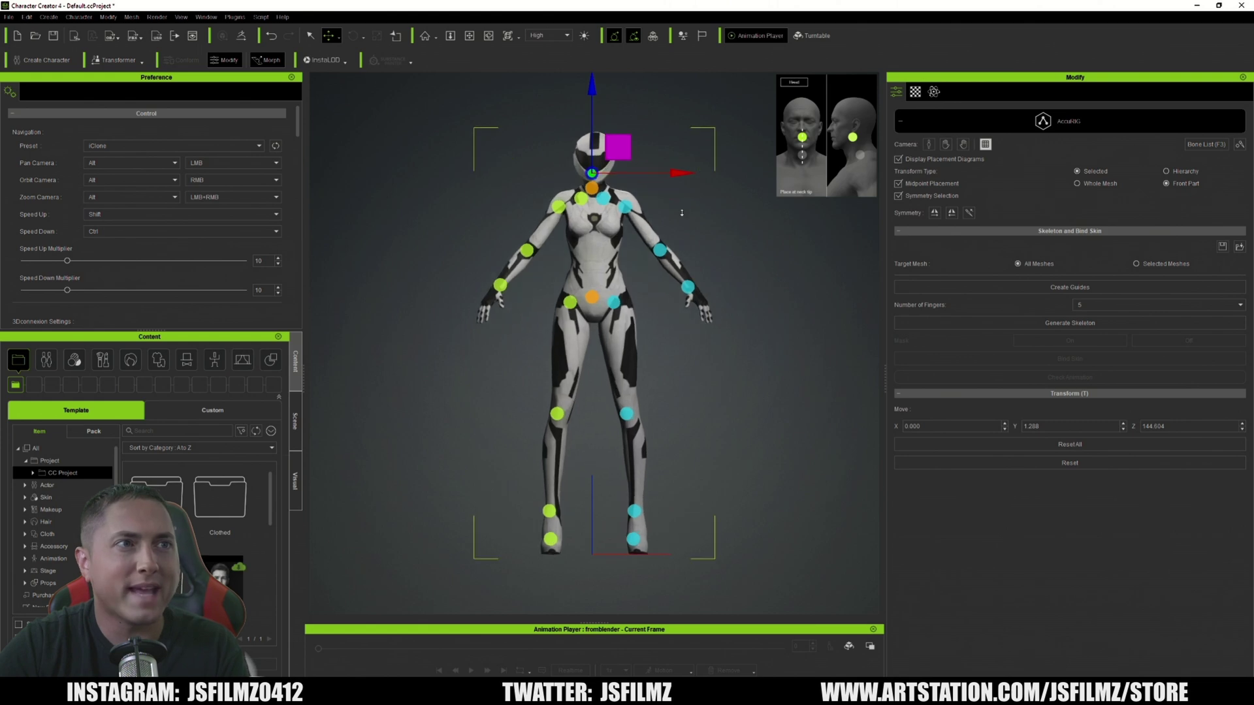
scroll(689, 224, up, 1)
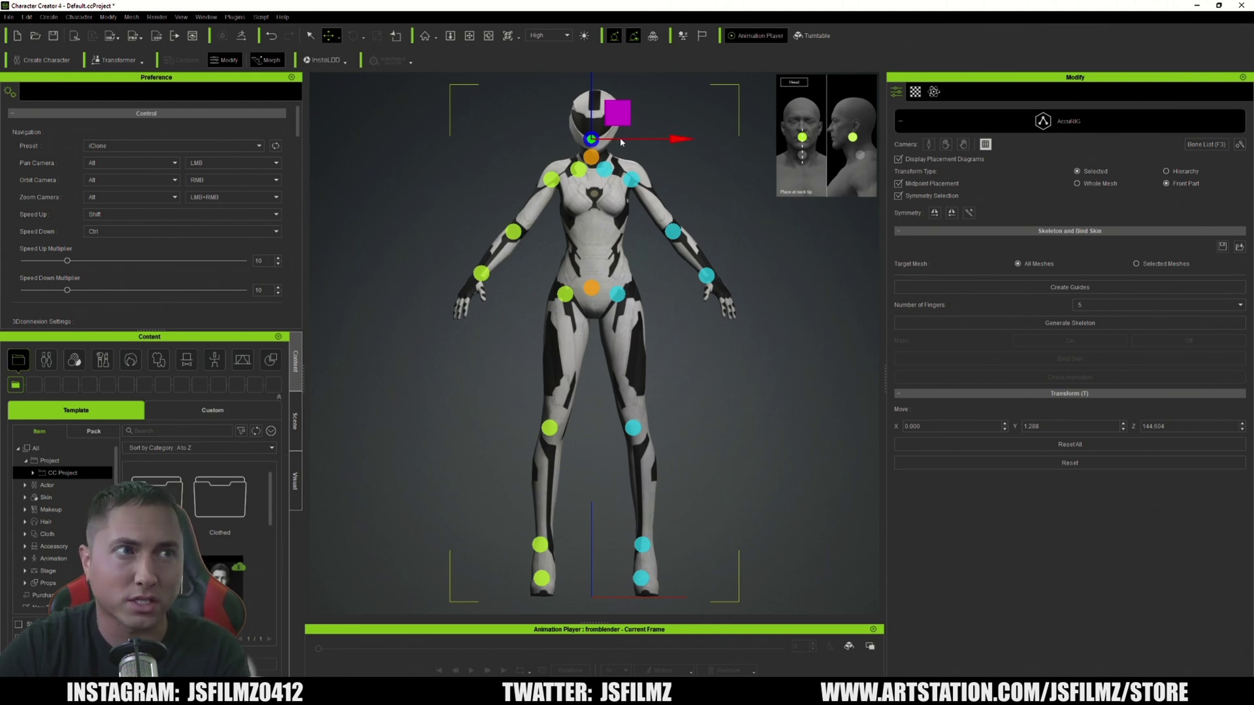
scroll(651, 150, up, 2)
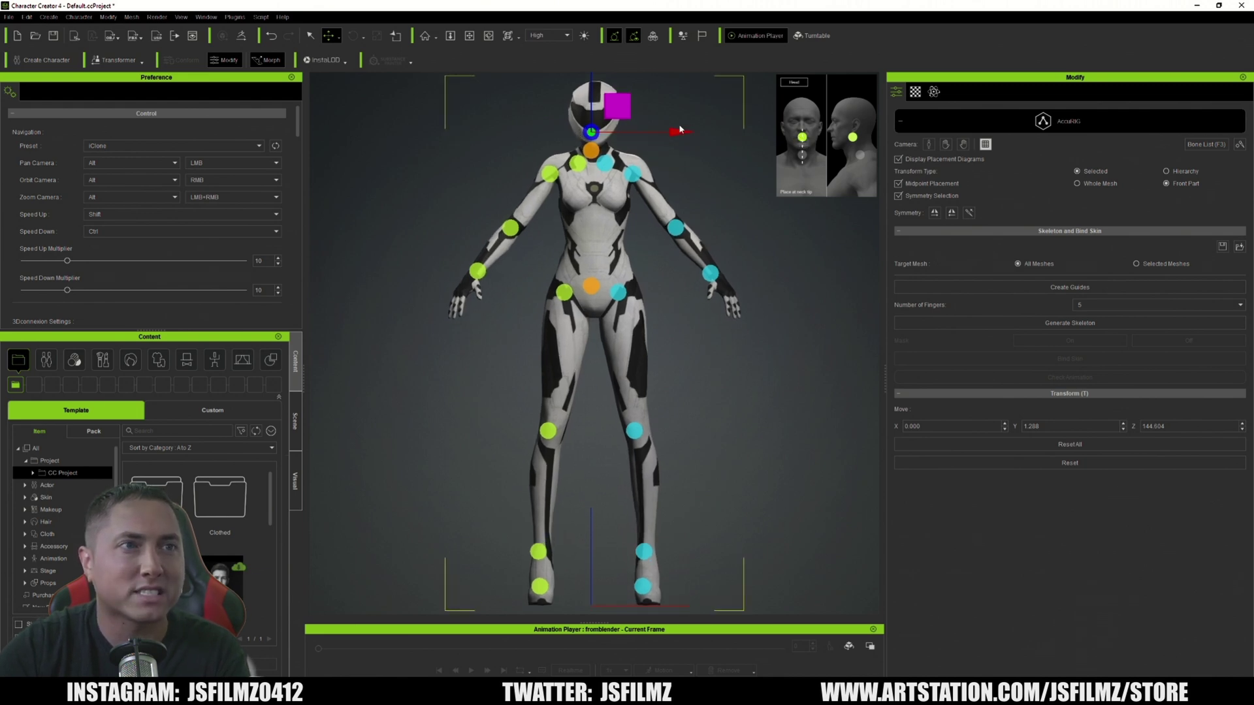
drag(620, 106, 623, 110)
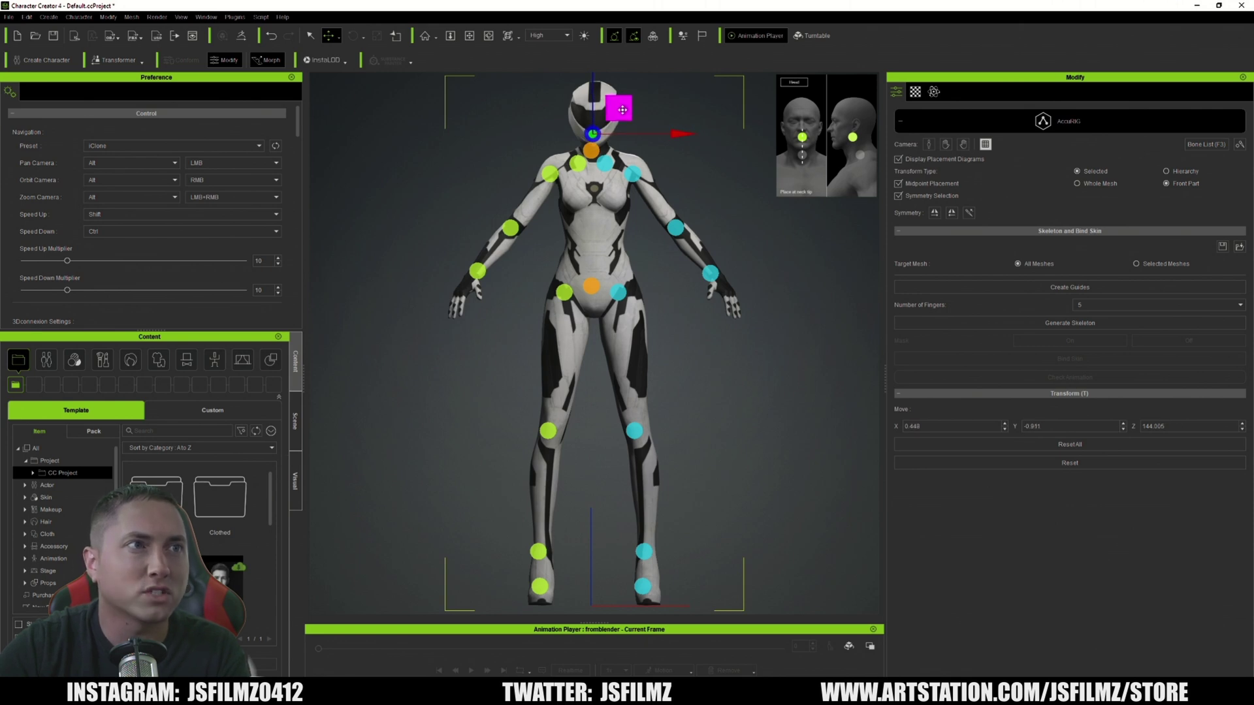
click(592, 150)
drag(623, 123, 621, 109)
click(593, 134)
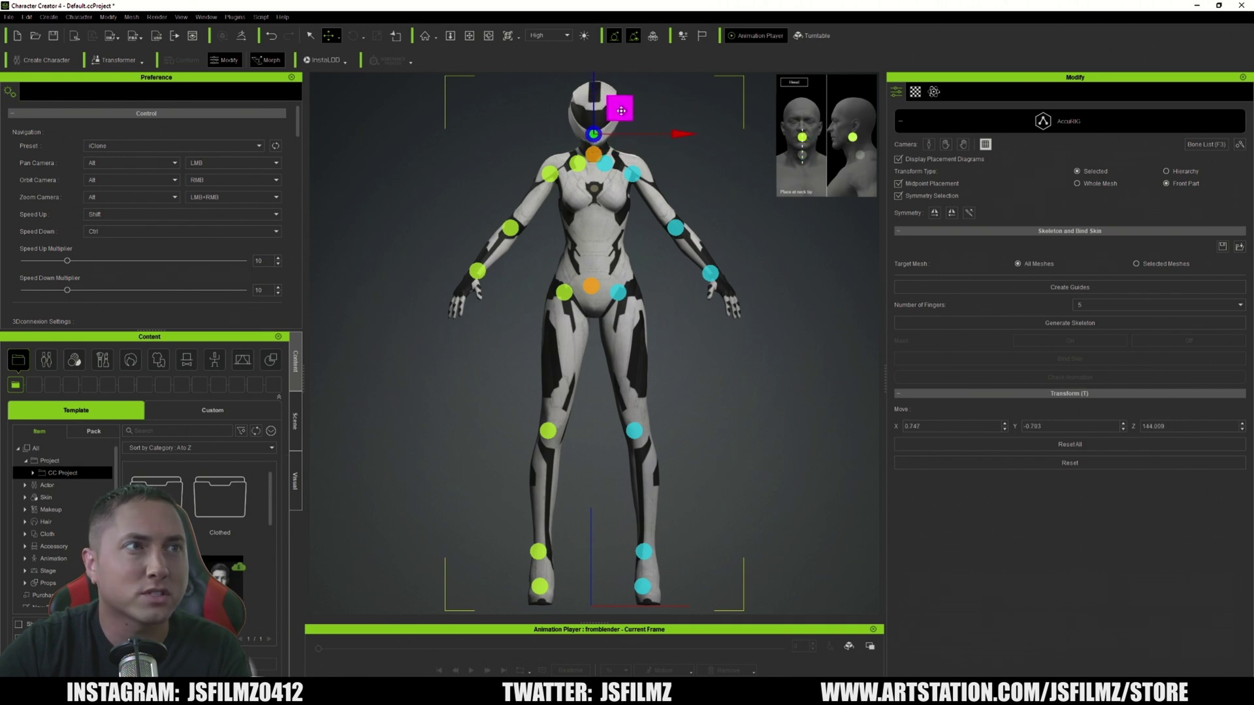
Raise the shoulder guides into the shoulder joints, turn off Symmetry Selection, and adjust the left clavicle guide
click(554, 175)
click(554, 175)
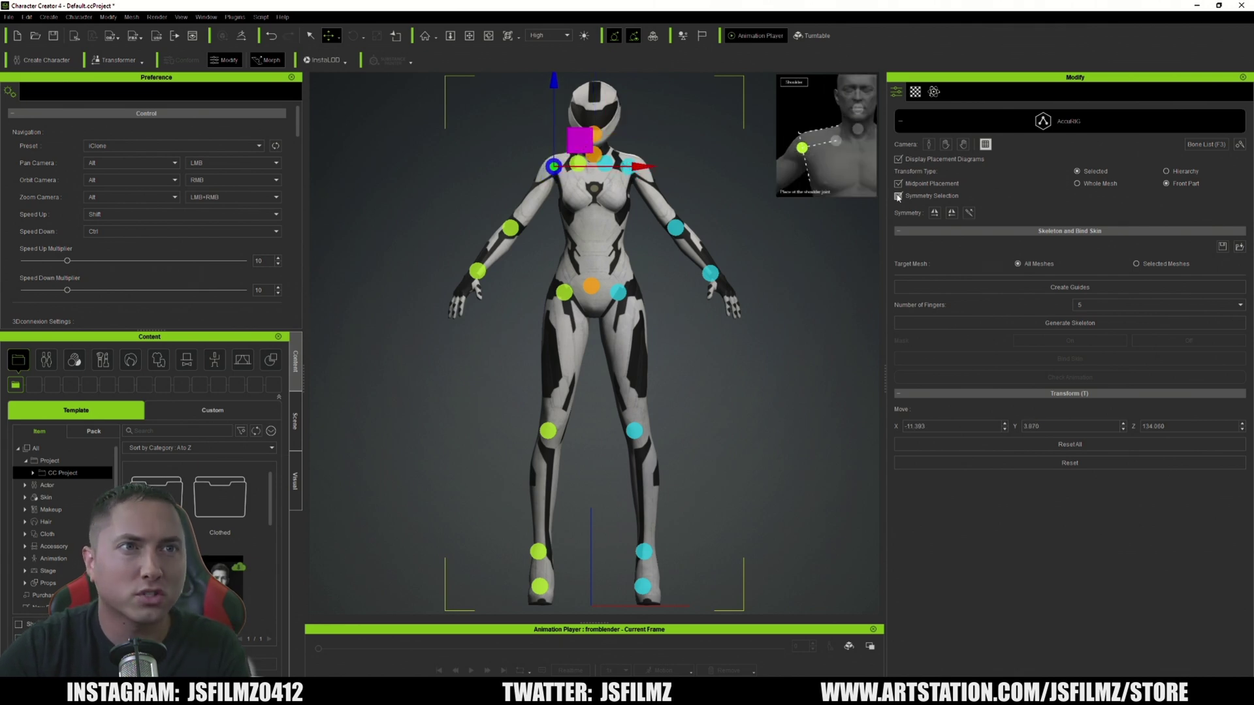
click(898, 196)
click(628, 164)
drag(657, 136, 638, 139)
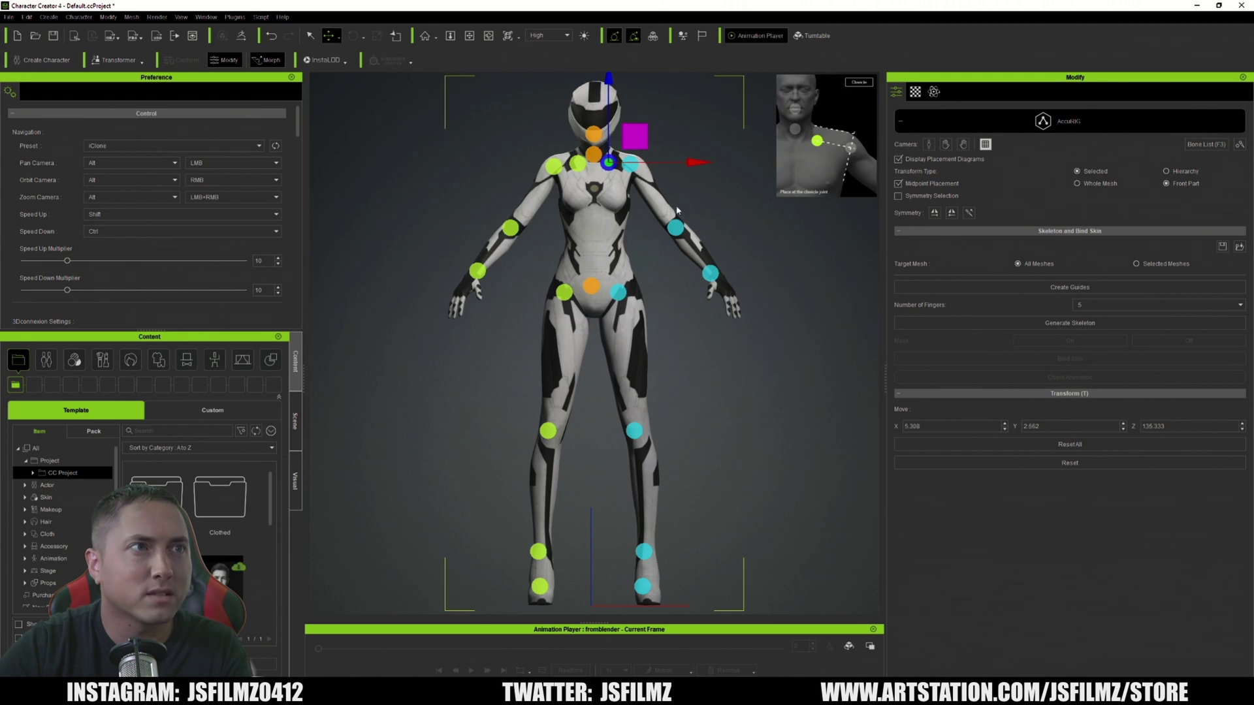
Fine-tune the remaining guides at the elbow, wrist, pelvis, thigh, knees and toe base to match the body joints
click(511, 228)
click(478, 271)
click(591, 285)
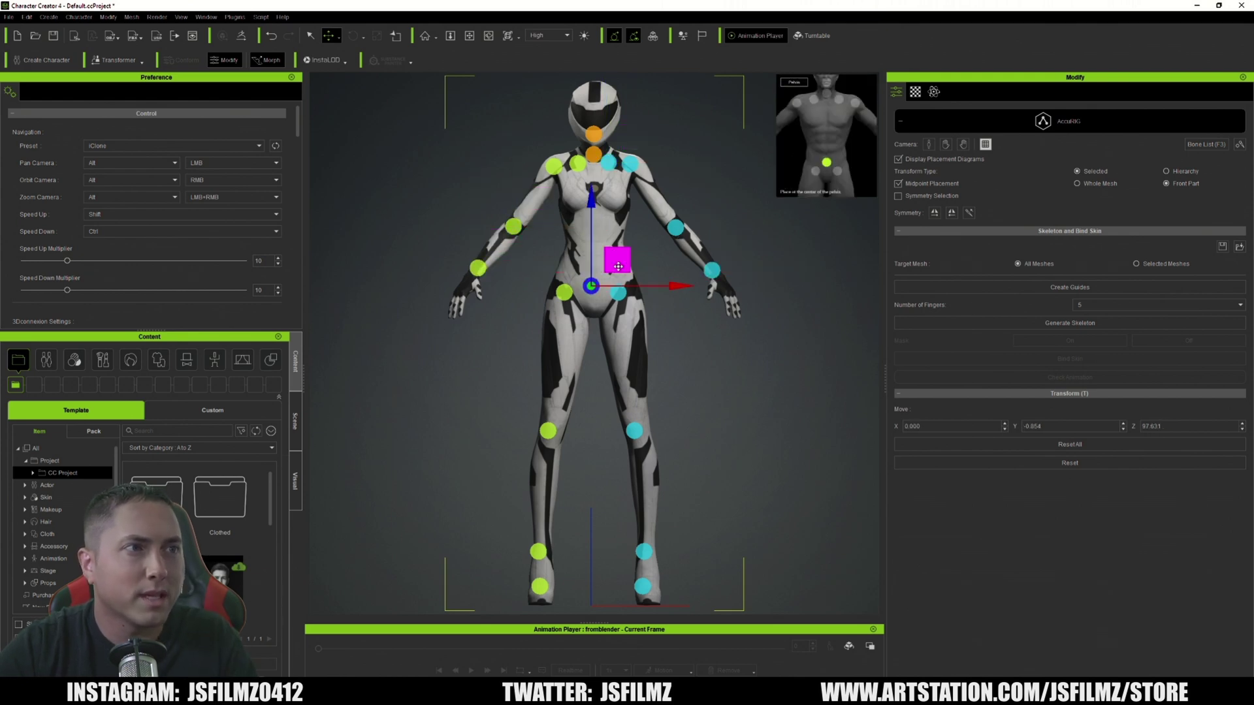
click(618, 292)
click(549, 431)
click(635, 431)
click(643, 587)
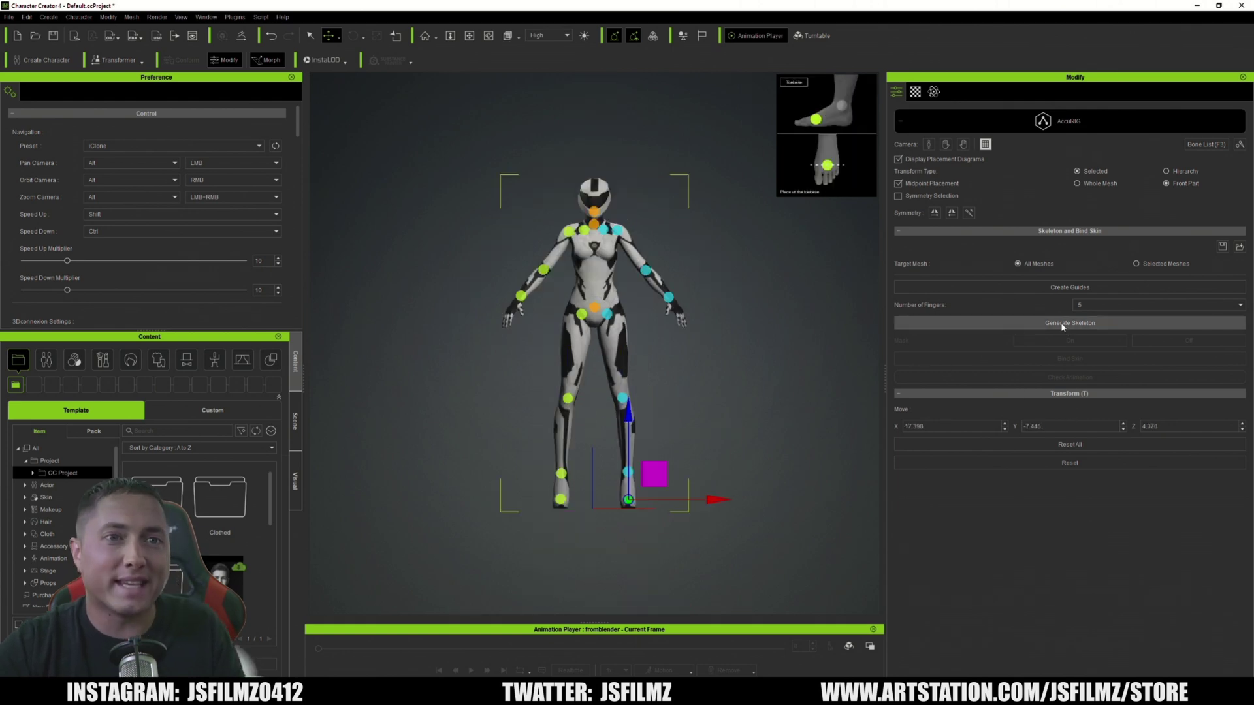
Generate the skeleton with 5 fingers and bring up the joint markers of each hand for checking
click(1043, 323)
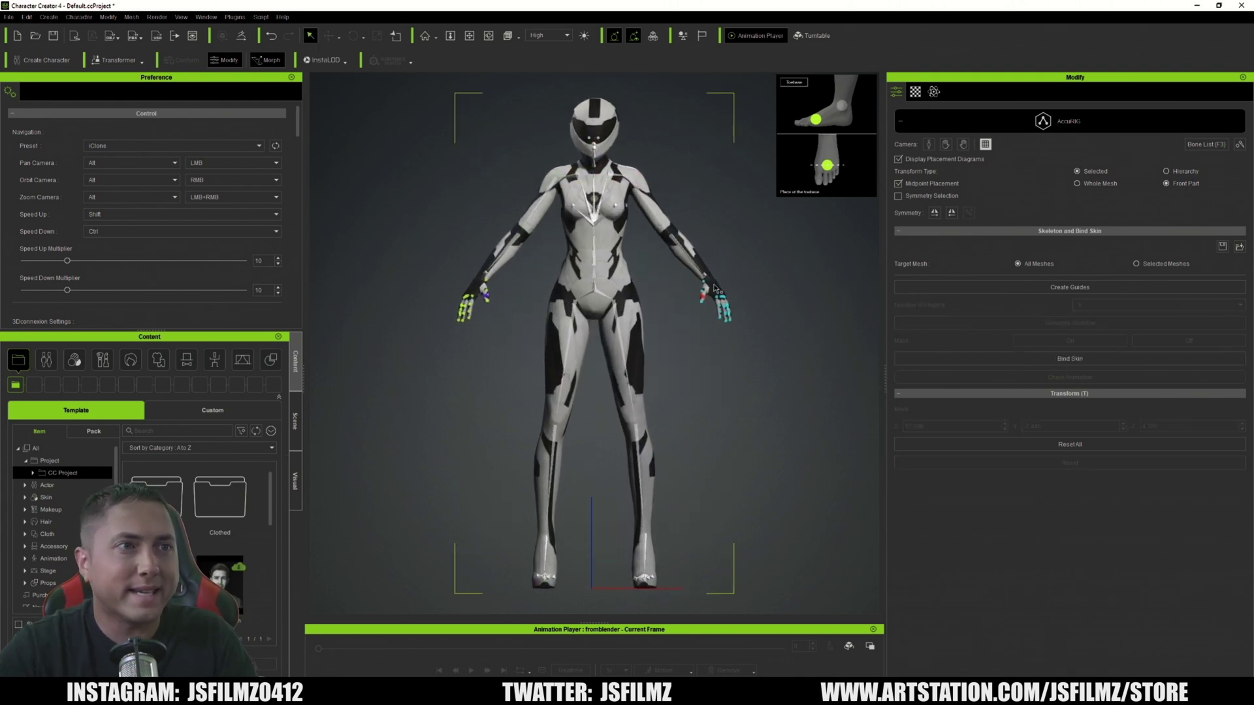
click(962, 144)
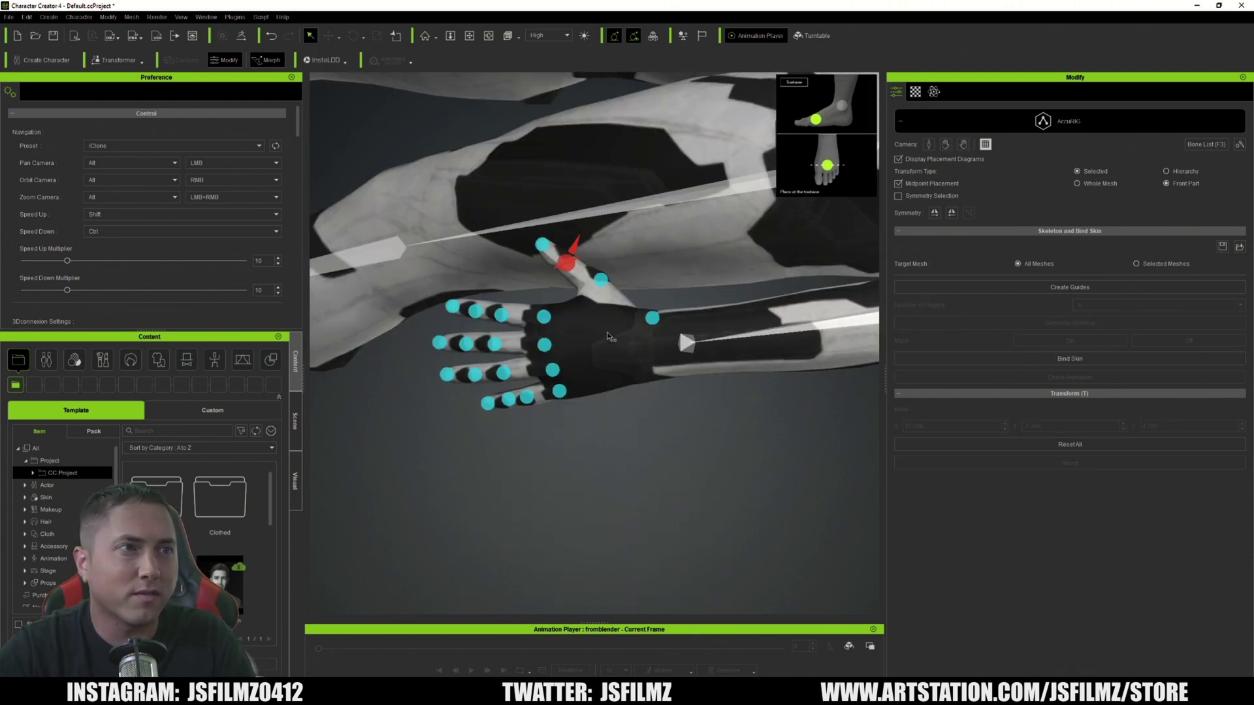
click(947, 145)
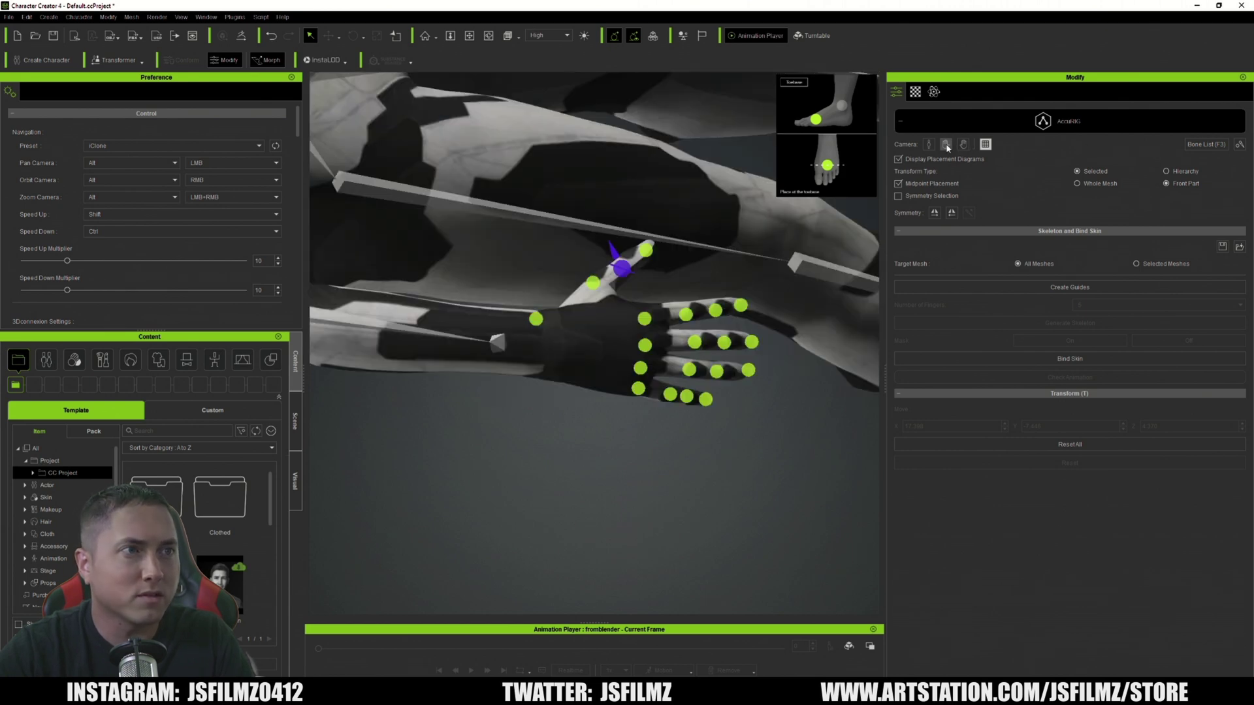
Nudge the right thumb's cone marker so that it sits centred on the thumb joint
click(929, 144)
right_drag(525, 292, 514, 307)
scroll(510, 316, up, 6)
scroll(510, 317, down, 4)
scroll(539, 254, up, 6)
middle_drag(539, 254, 562, 285)
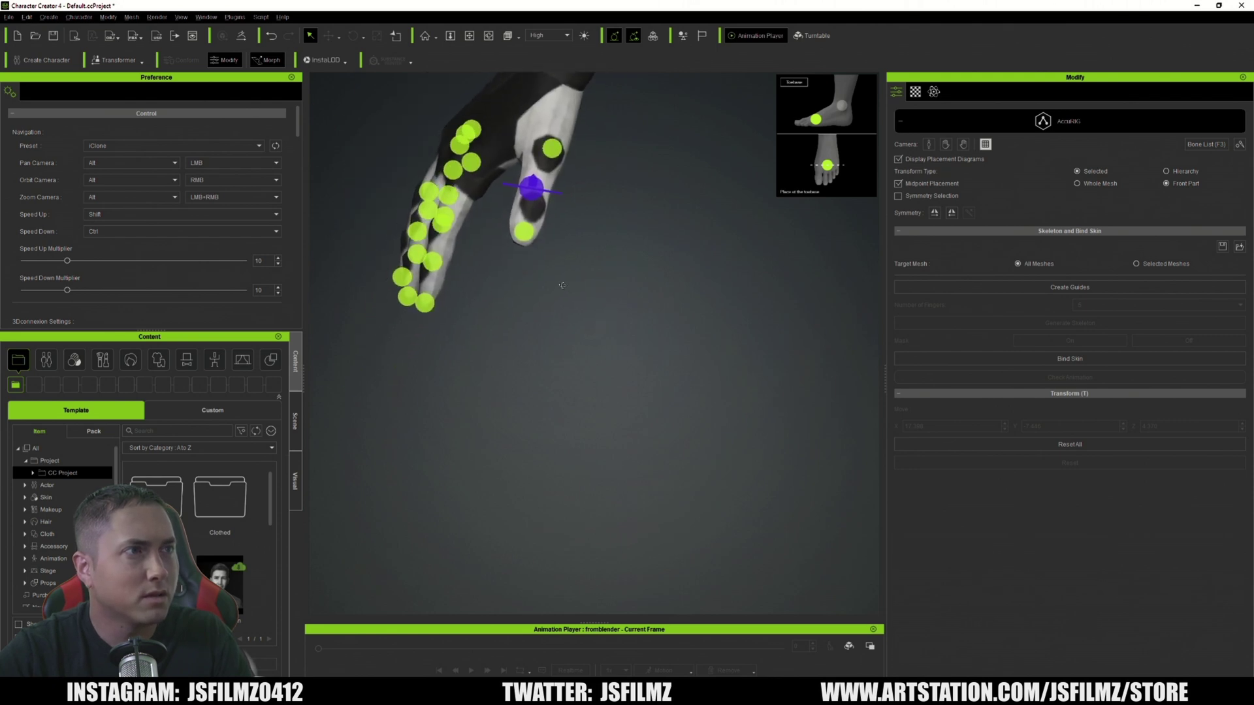
click(533, 185)
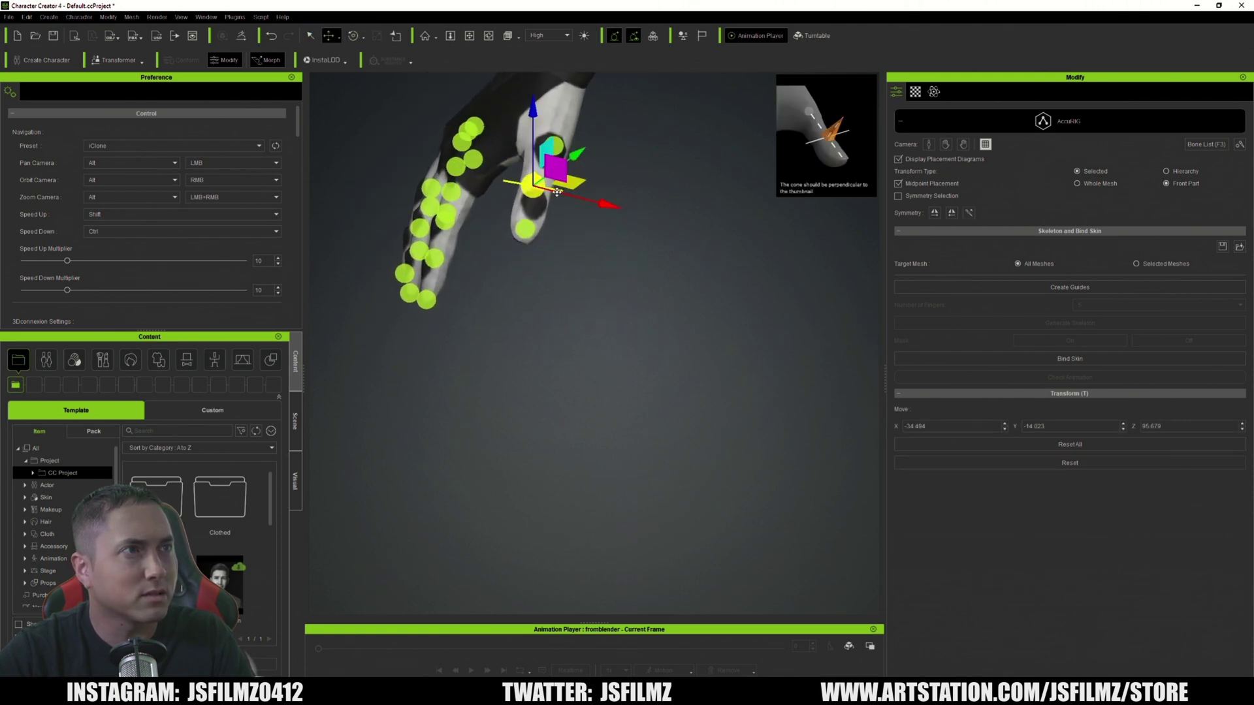
drag(555, 169, 562, 168)
right_drag(500, 248, 538, 262)
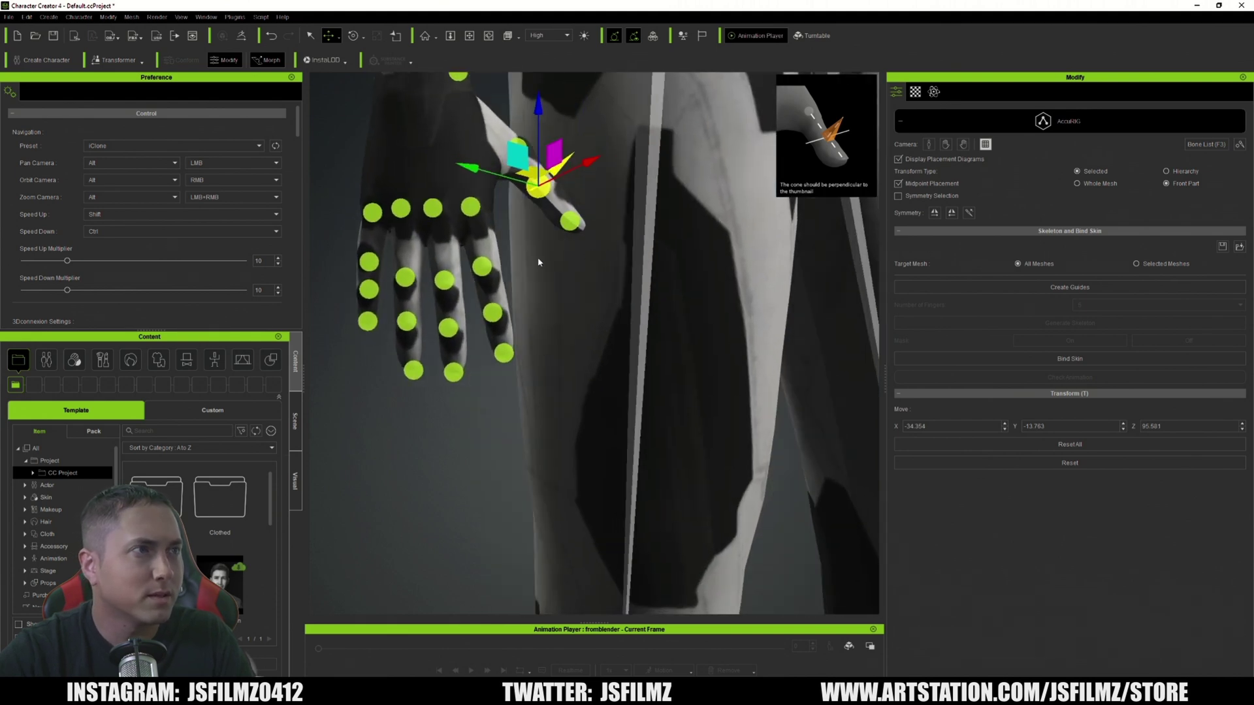
Shift the right index finger's base joint onto the knuckle and adjust the right hand guide near the wrist
click(477, 207)
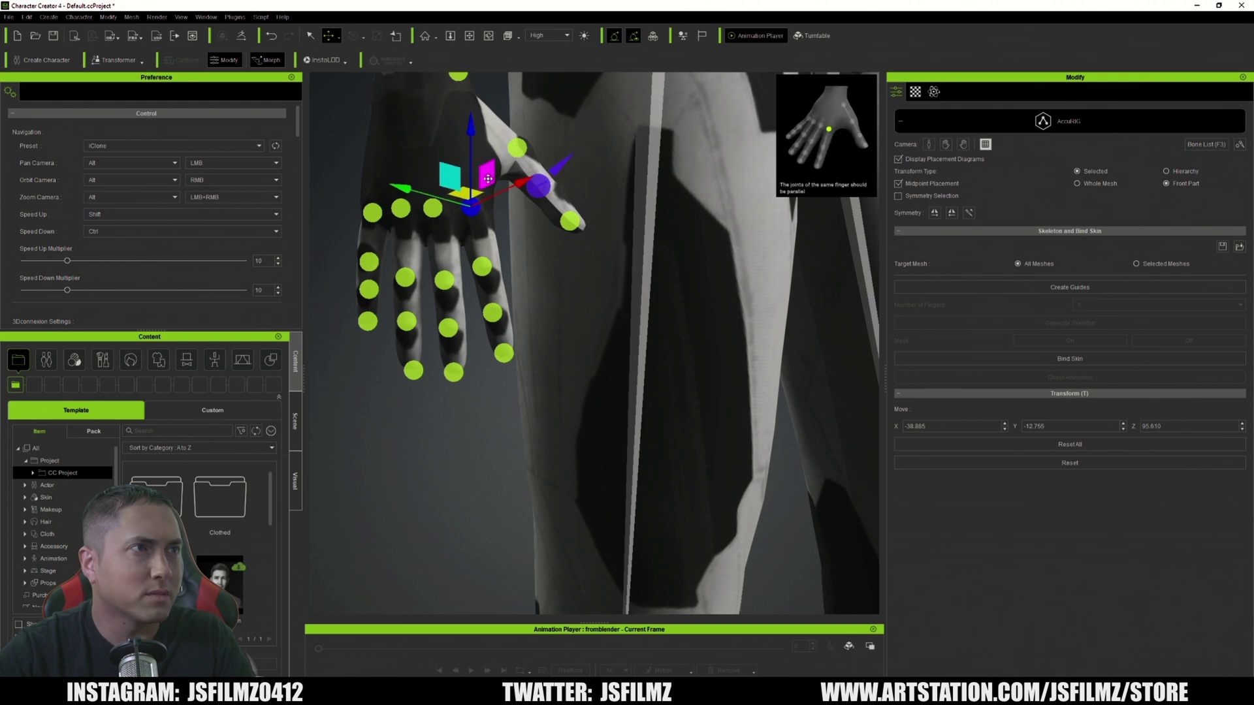
drag(488, 178, 494, 181)
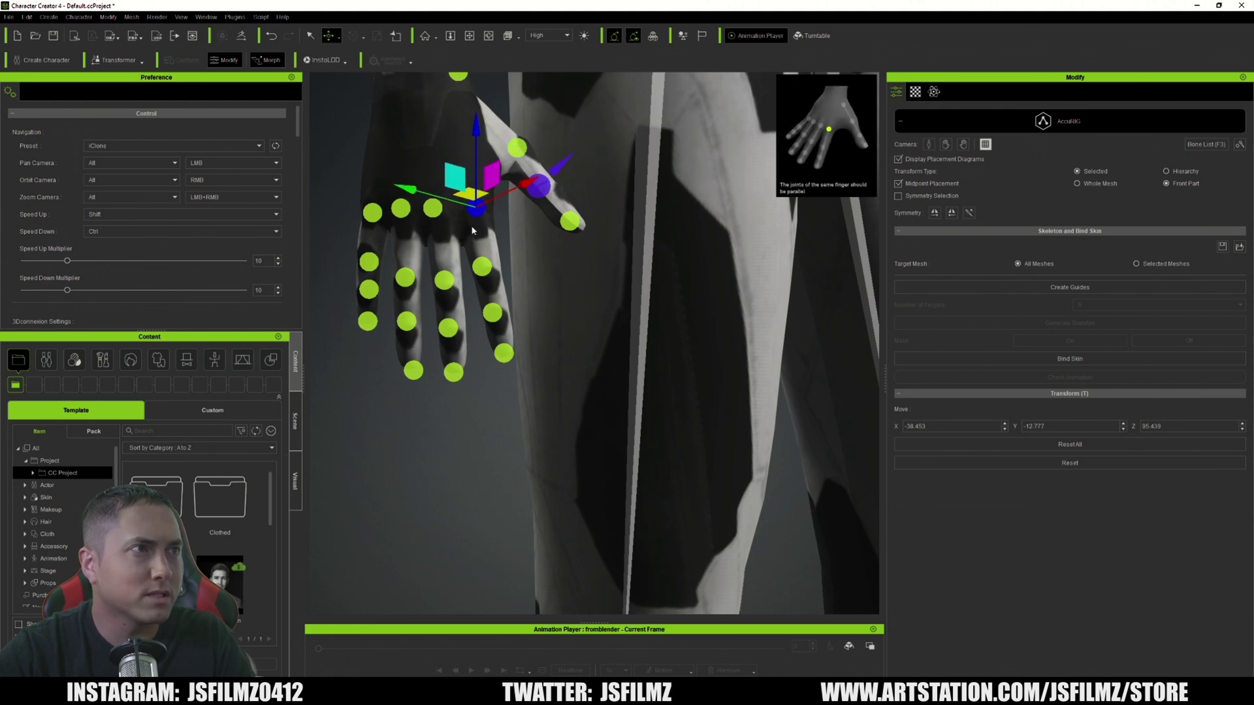
right_drag(462, 224, 483, 215)
drag(491, 175, 455, 185)
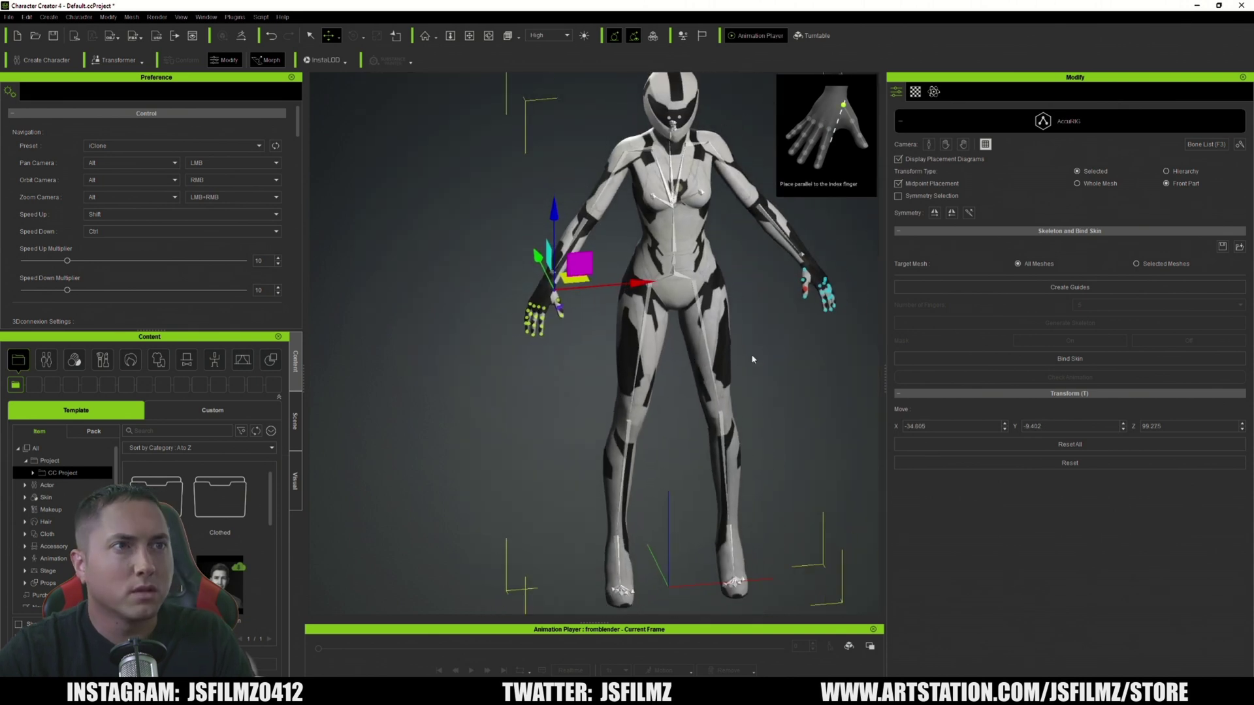
Bind the skin of the full figure to the generated skeleton
right_drag(752, 359, 755, 347)
scroll(755, 347, up, 2)
drag(755, 346, 661, 310)
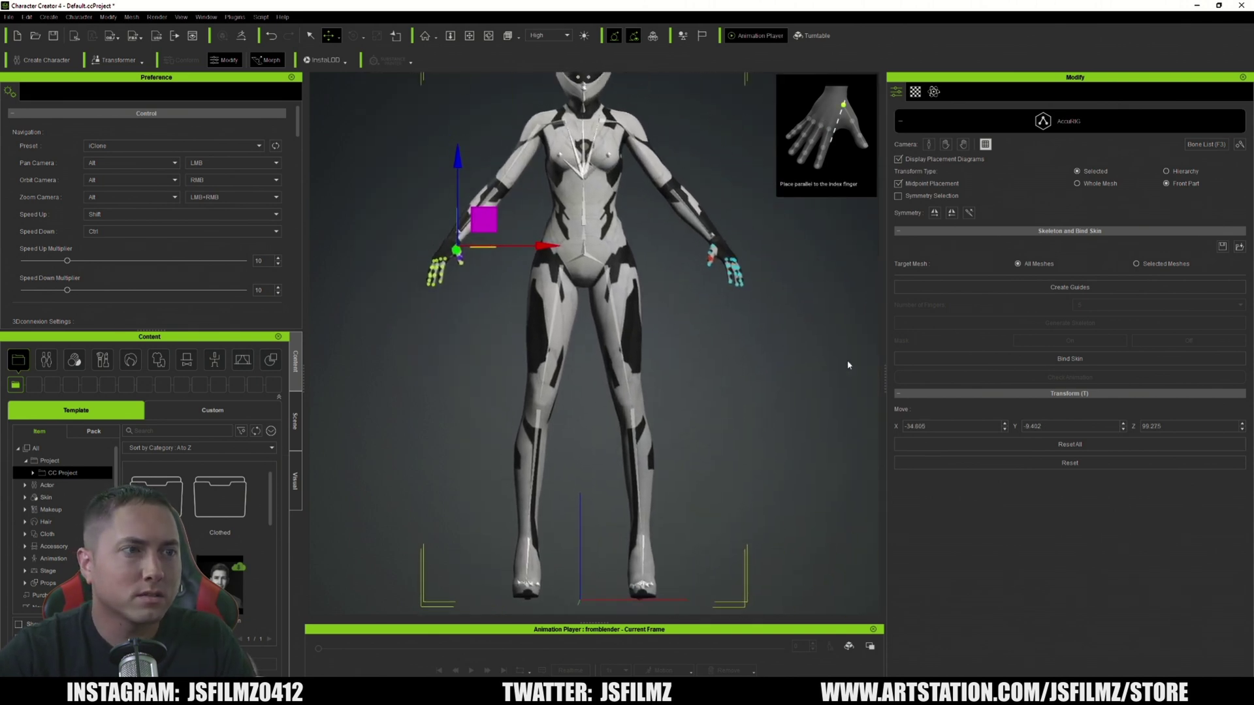
click(1025, 360)
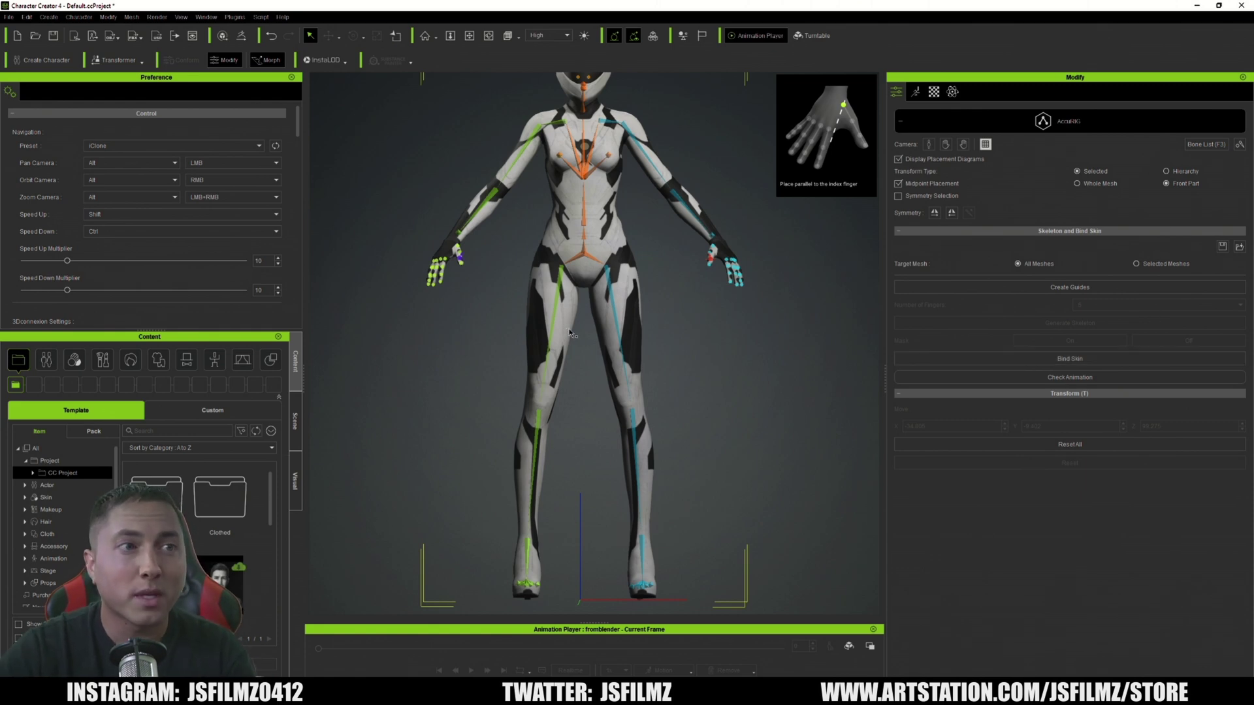
Enable Check Animation, apply a Body Rig calibration motion to the character, and play it to test the rig
click(1025, 379)
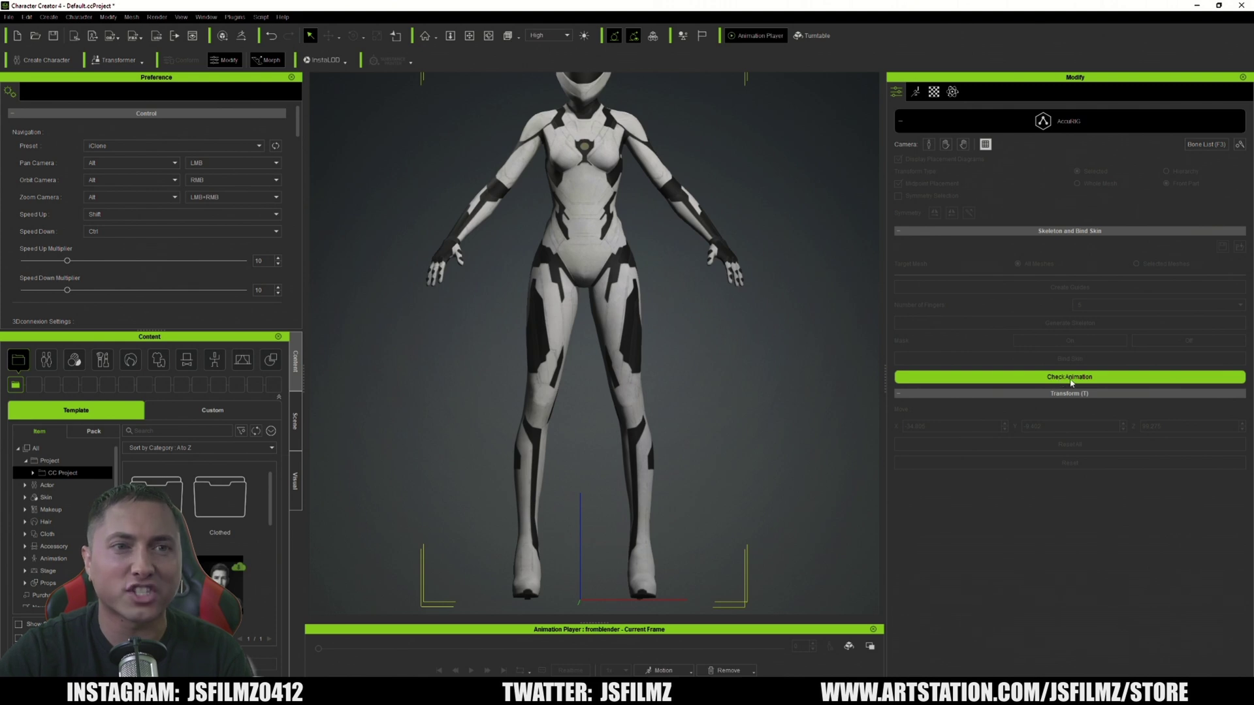
click(677, 671)
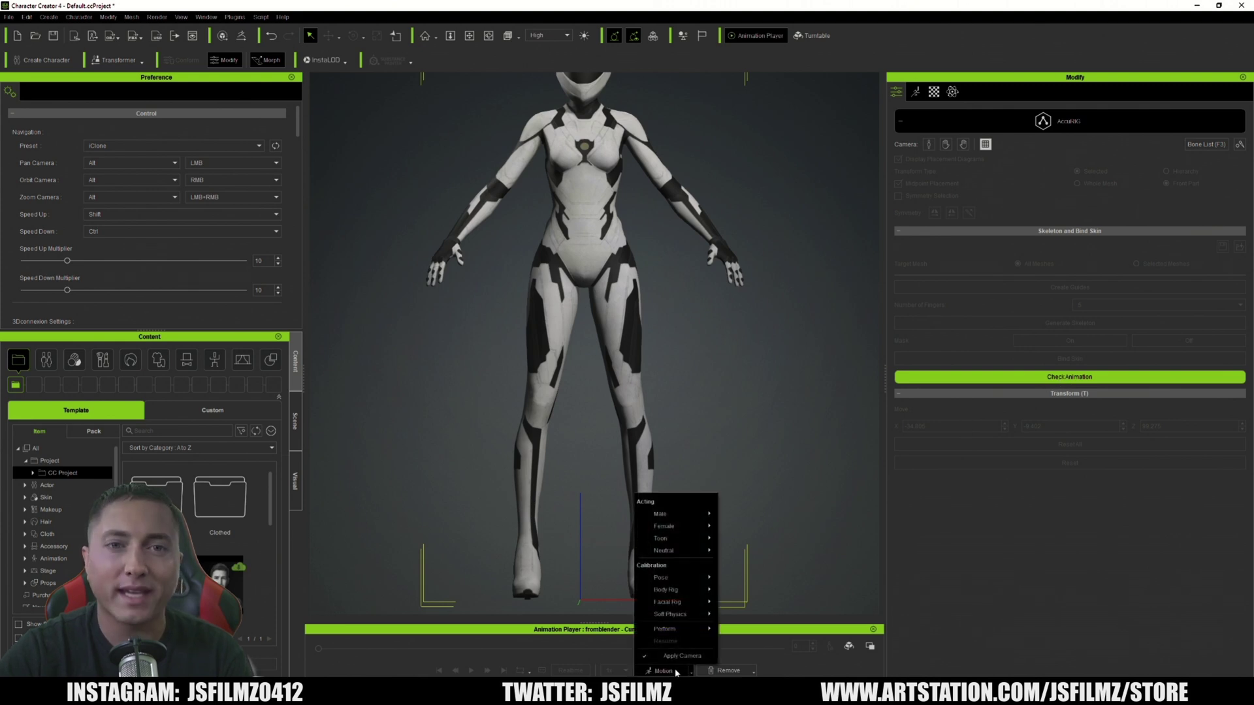
mouse_move(676, 591)
click(747, 590)
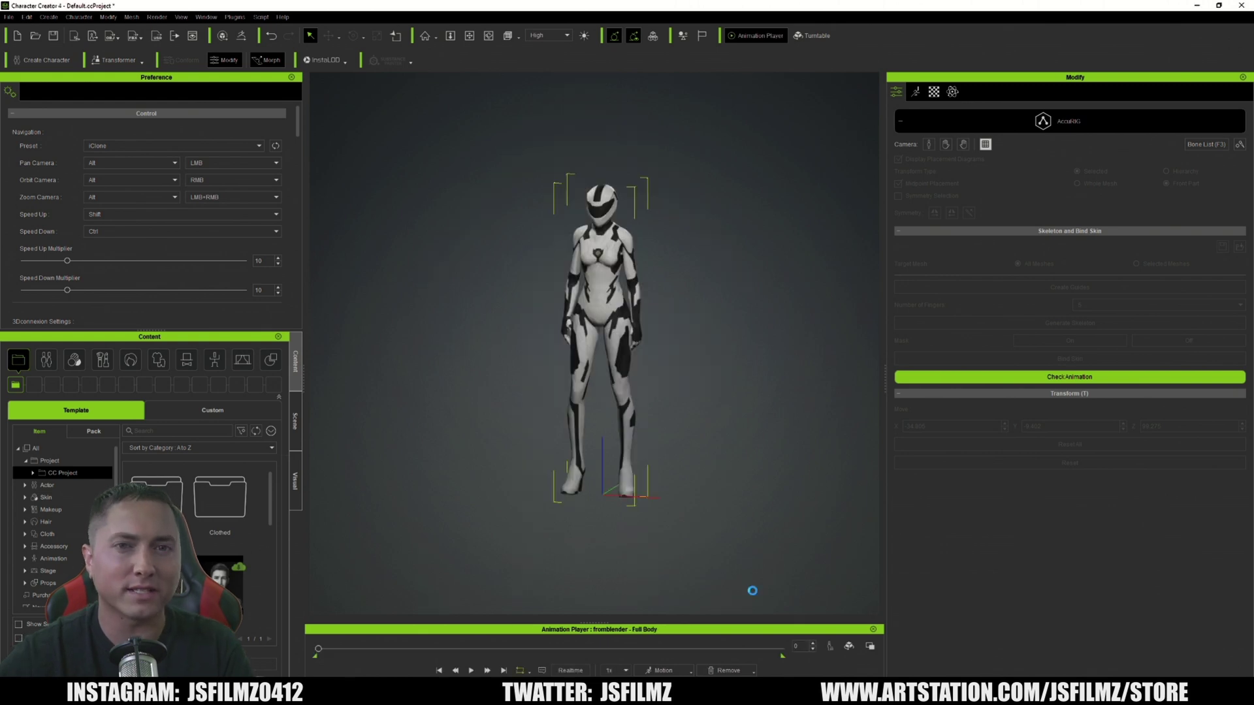
key(space)
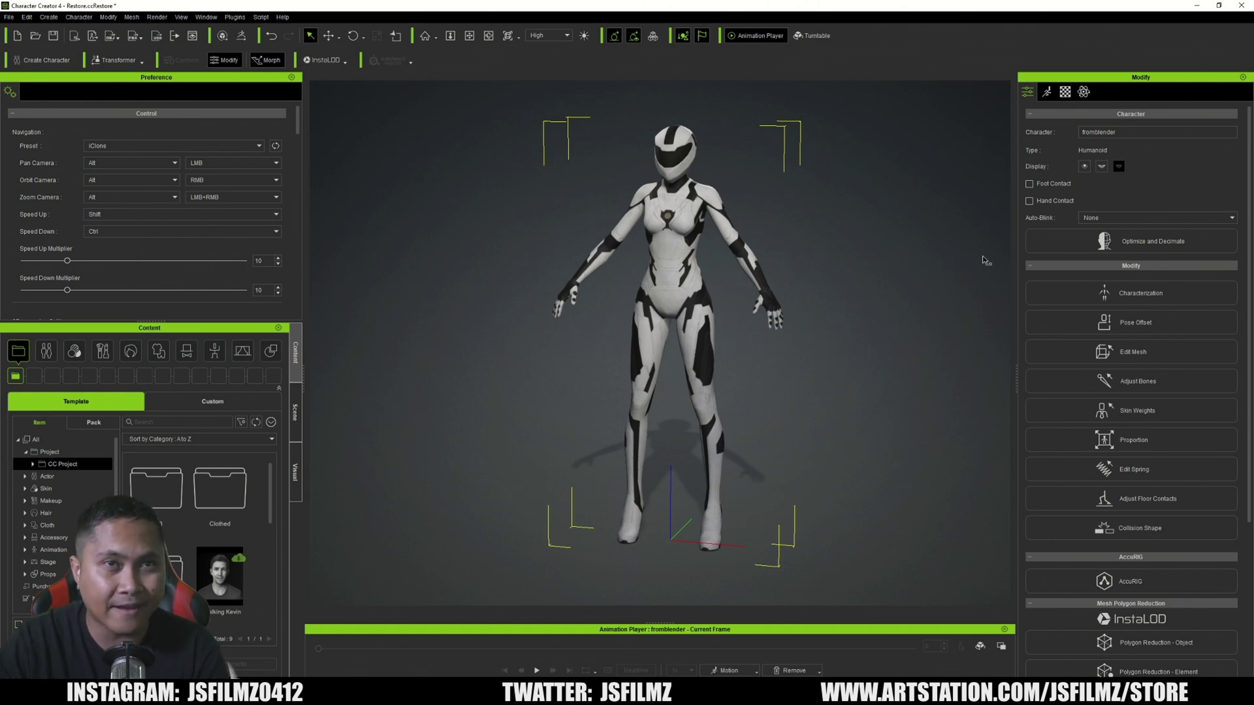
Start an FBX export of the character with the Unreal preset and the Mesh option, and show the advanced export settings
click(9, 17)
mouse_move(66, 109)
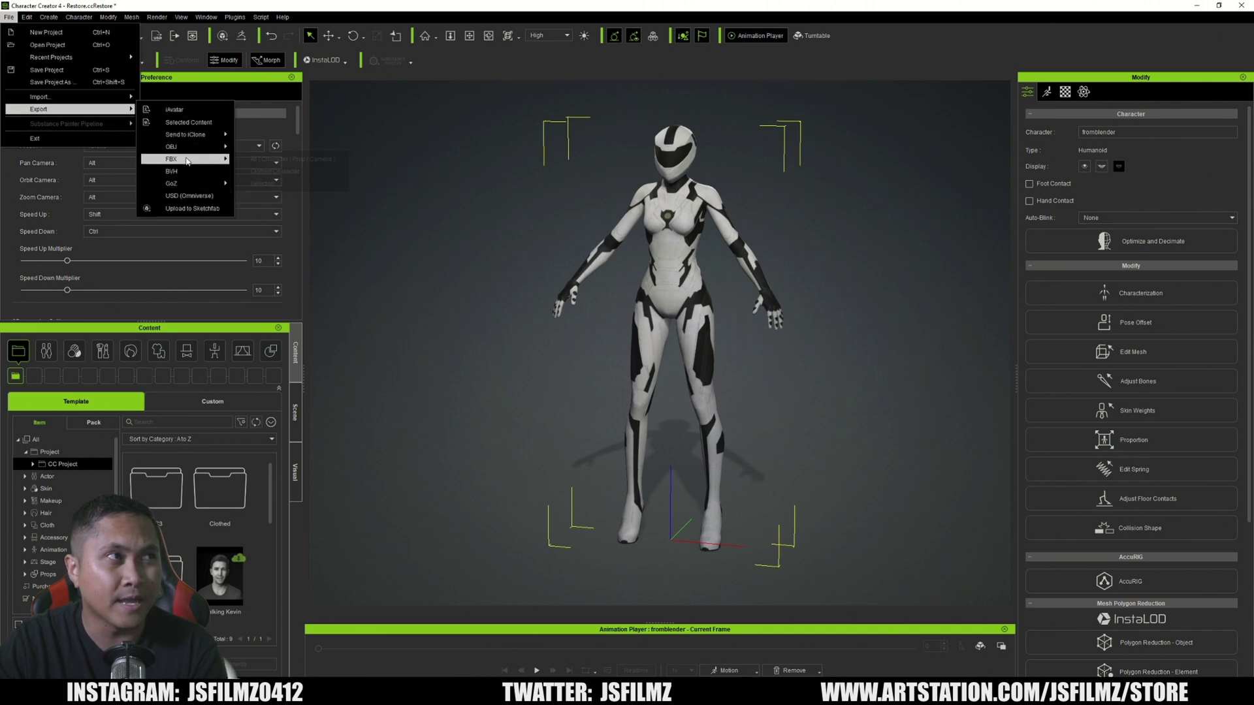
mouse_move(187, 161)
click(274, 171)
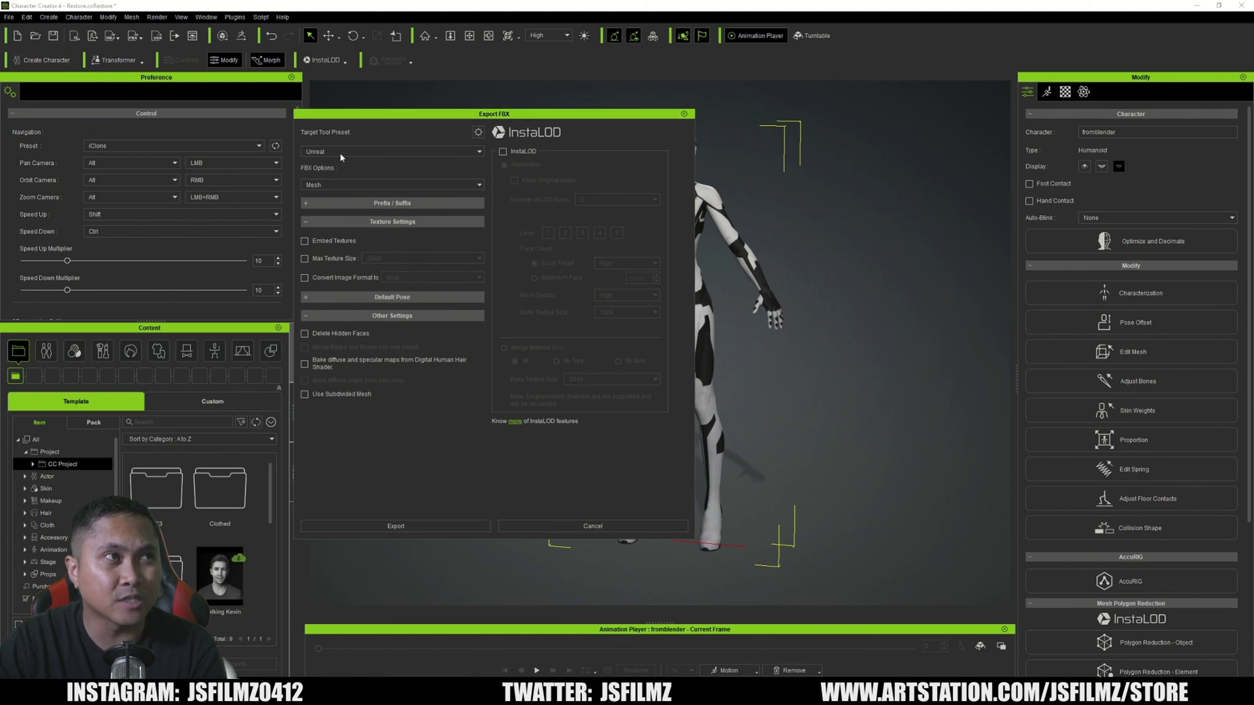
click(311, 186)
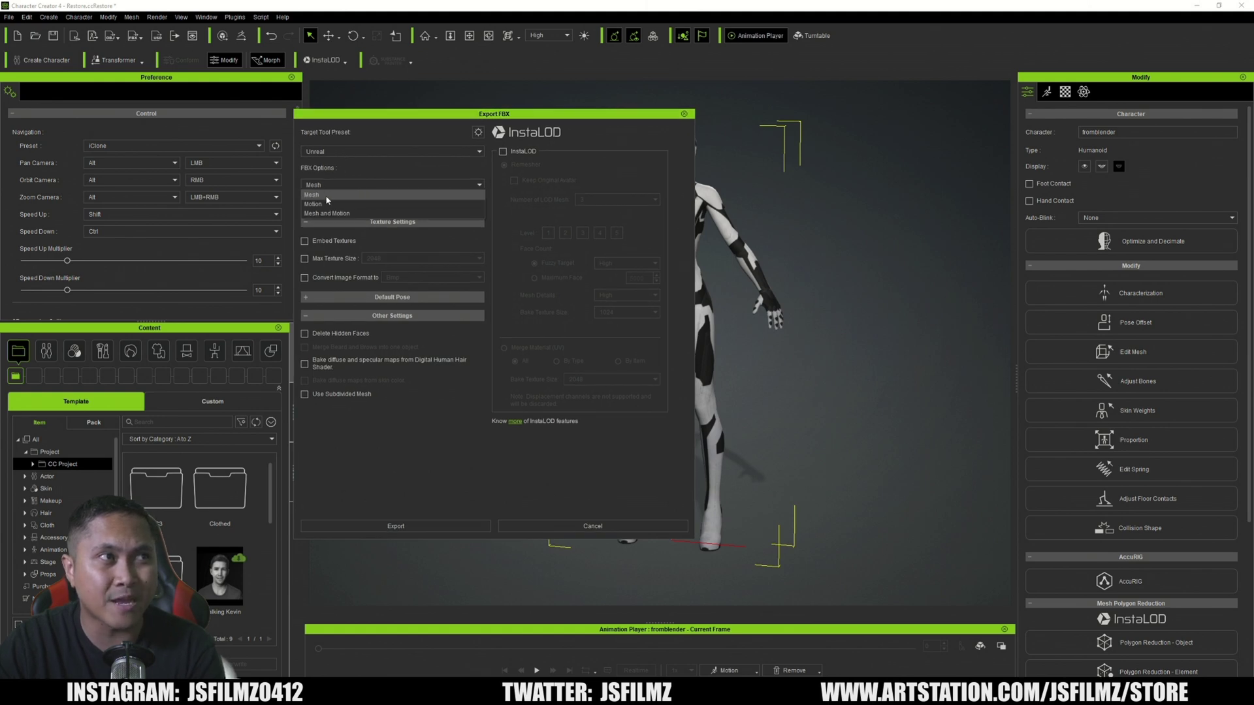
click(326, 196)
click(478, 131)
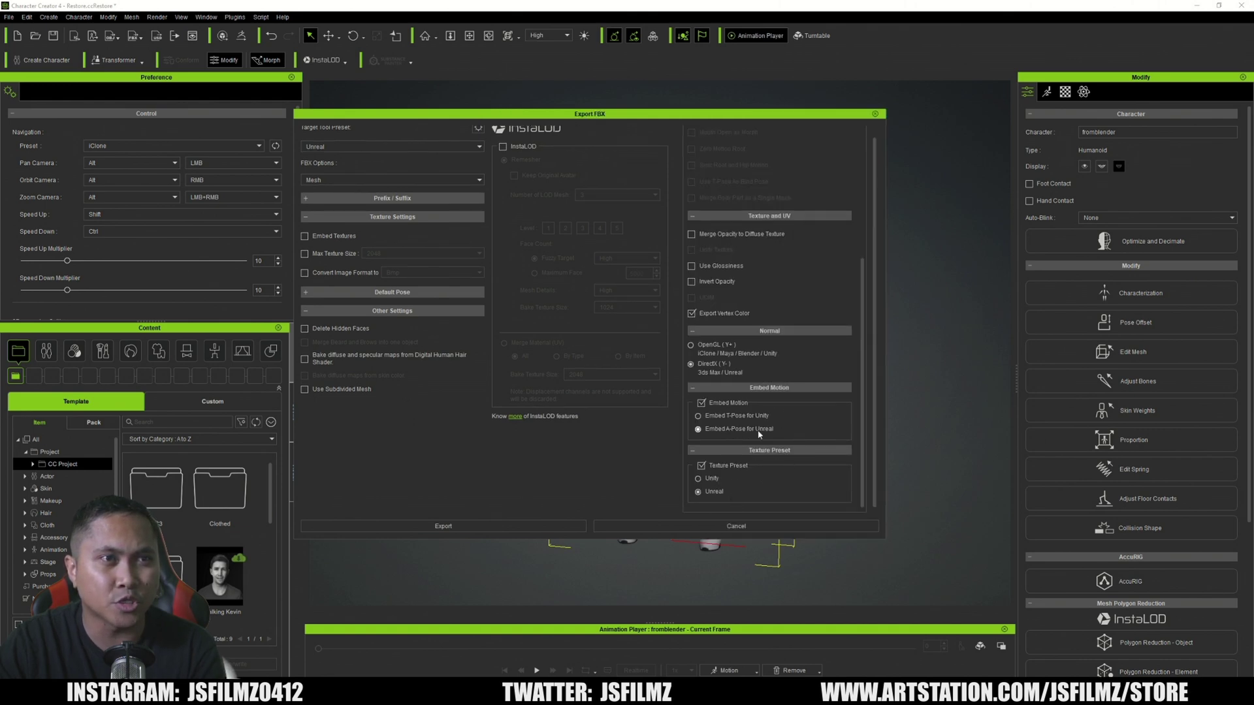
Export the character with the current FBX settings into the accurig folder under the file name fromaacu
click(490, 528)
click(547, 393)
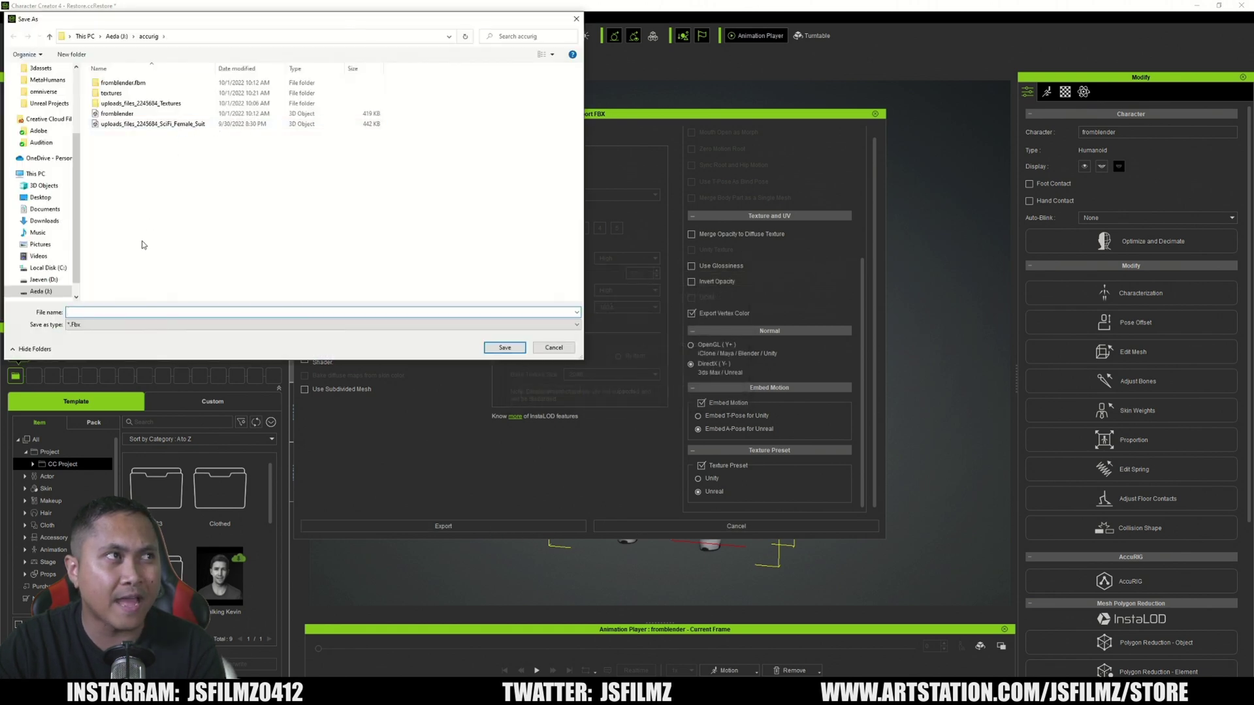
text(fromaa)
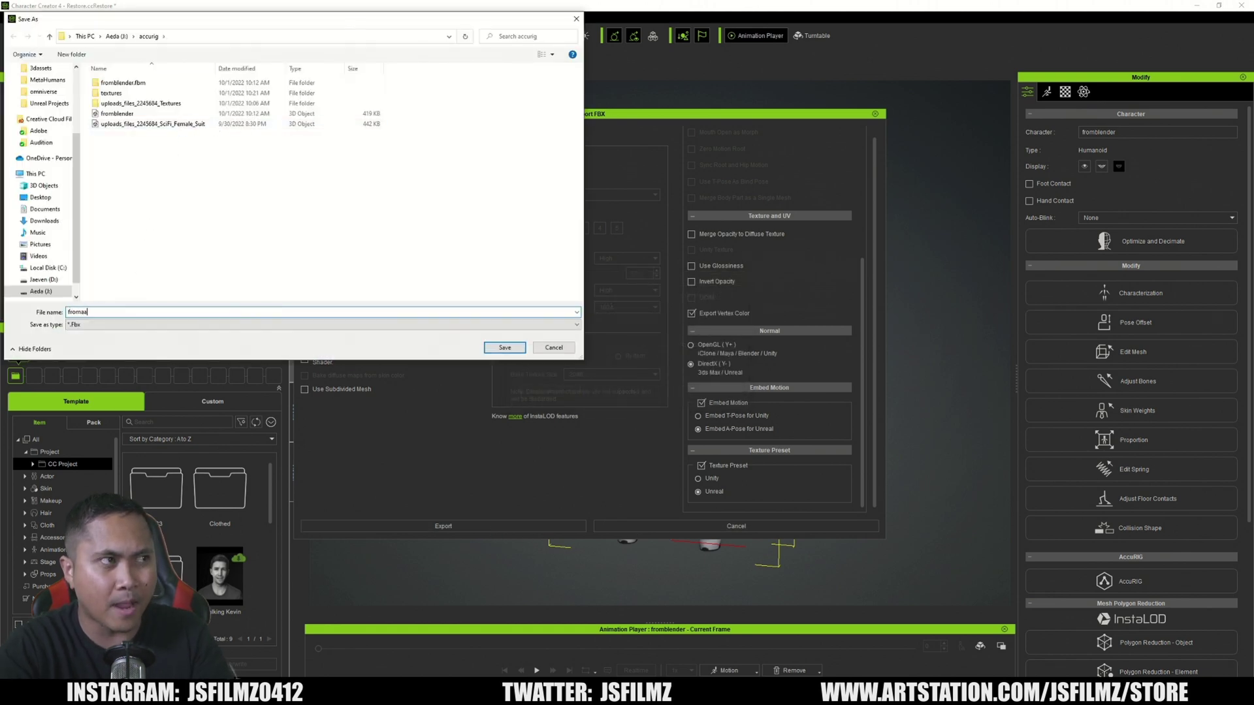
text(cu)
key(Return)
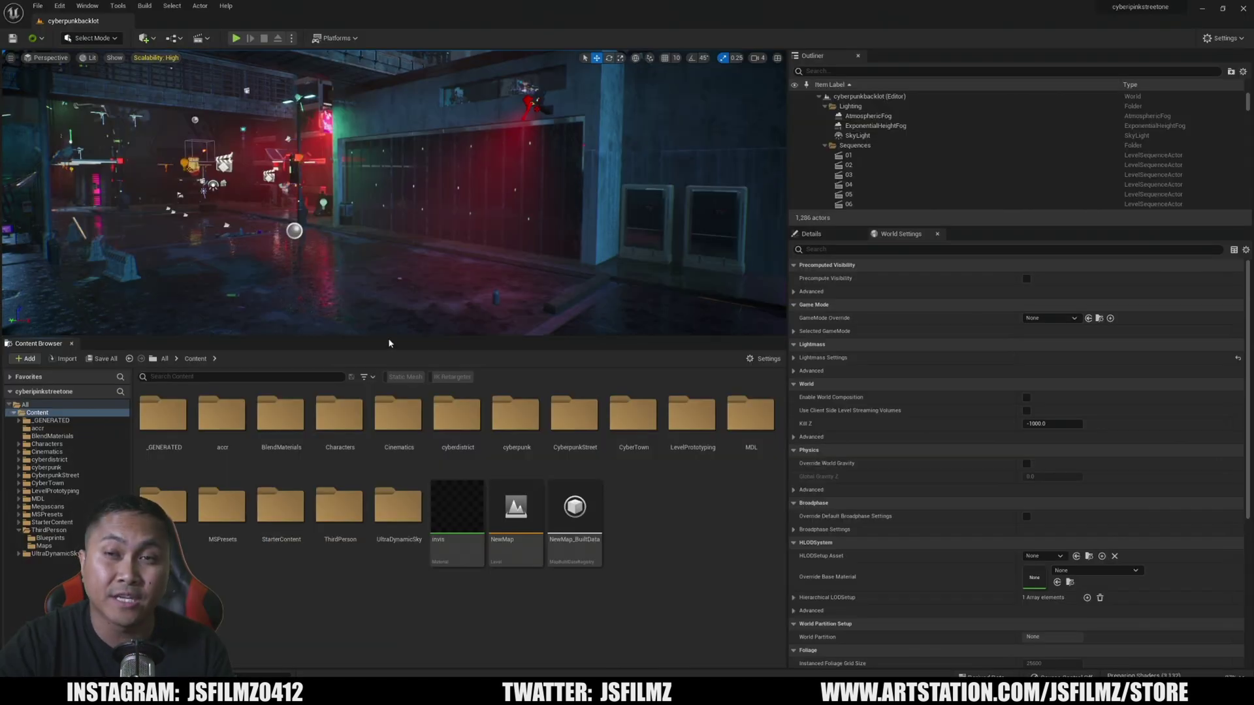
In Unreal Editor, enlarge the level viewport and add the Third Person blueprint content pack to the project
drag(391, 338, 391, 457)
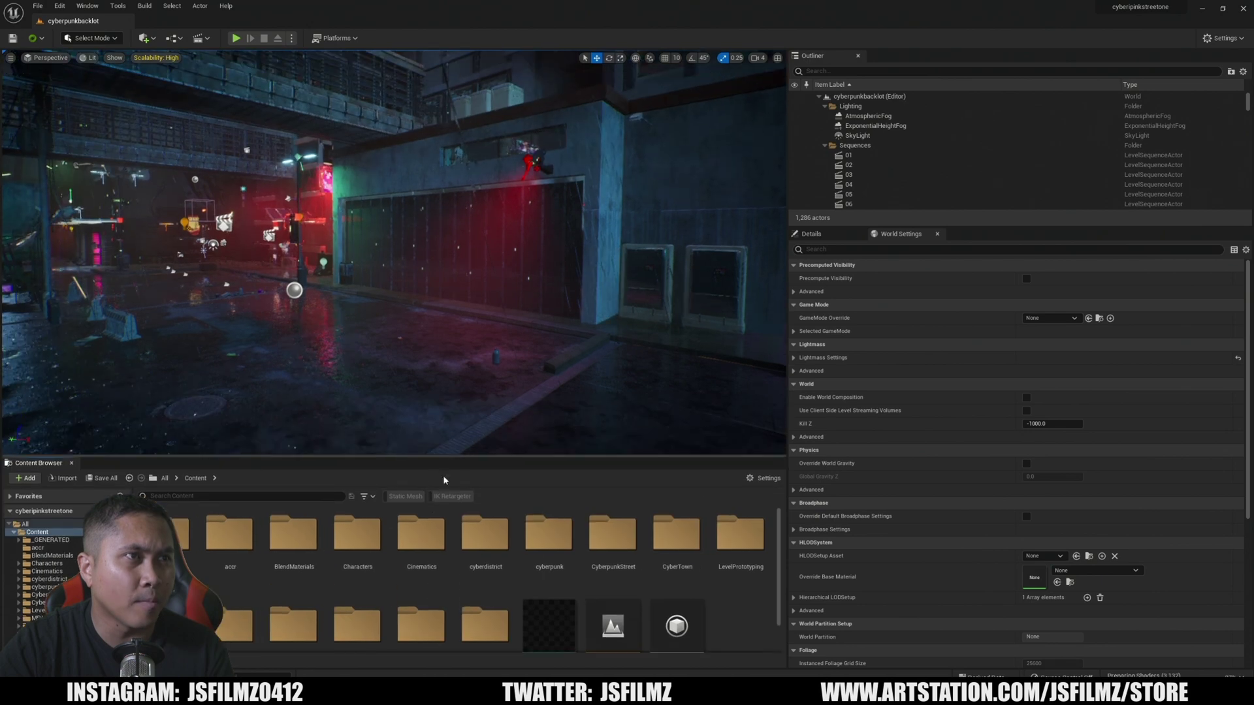
mouse_move(558, 367)
right_down()
mouse_move(450, 366)
mouse_move(561, 369)
right_up()
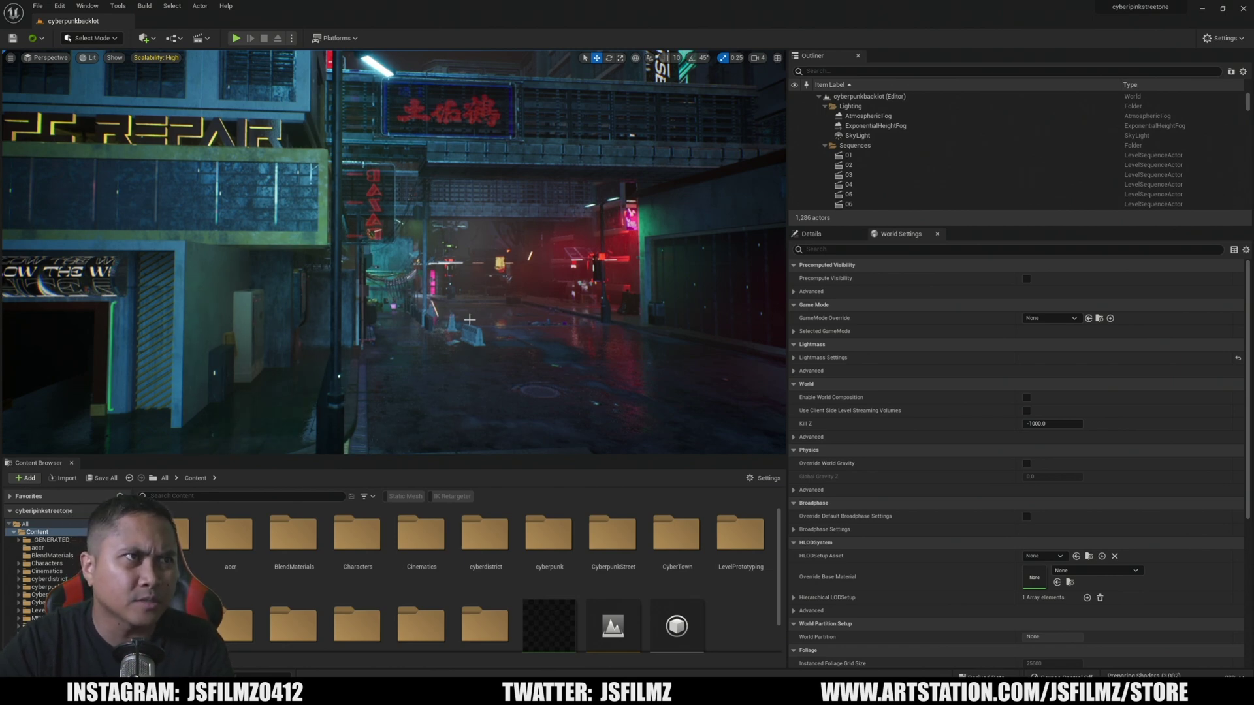
right_drag(487, 321, 496, 313)
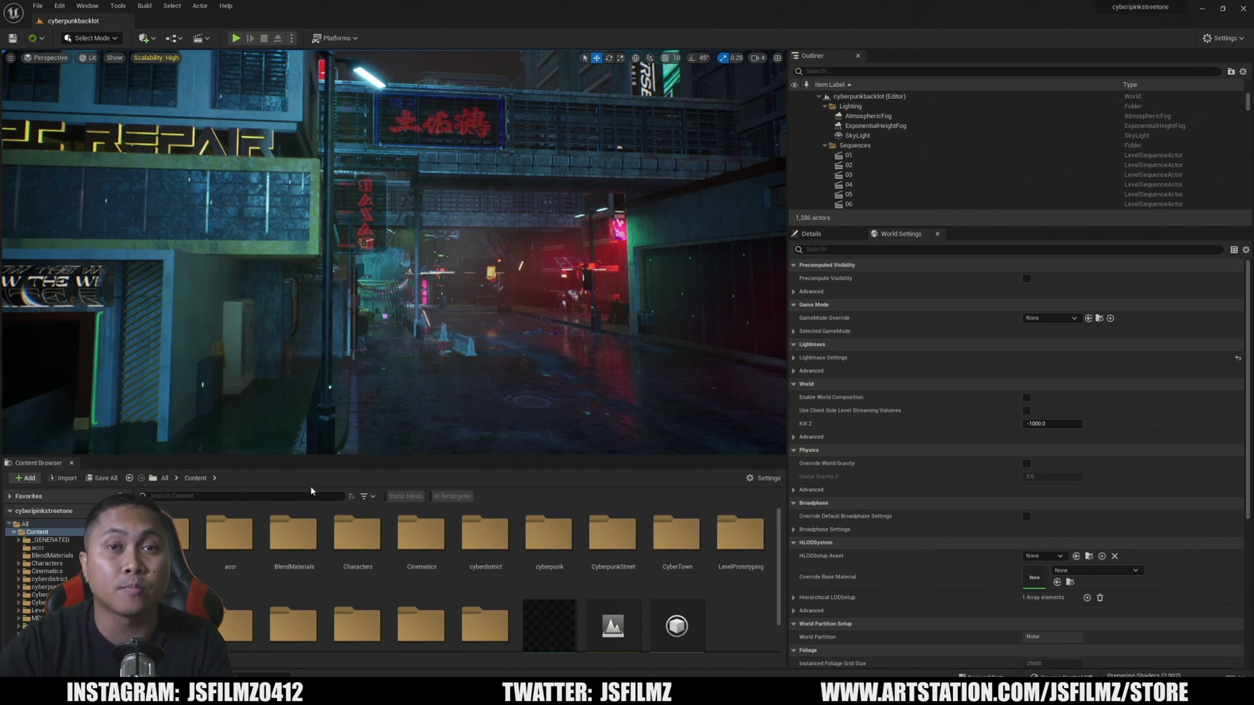
click(27, 478)
click(89, 112)
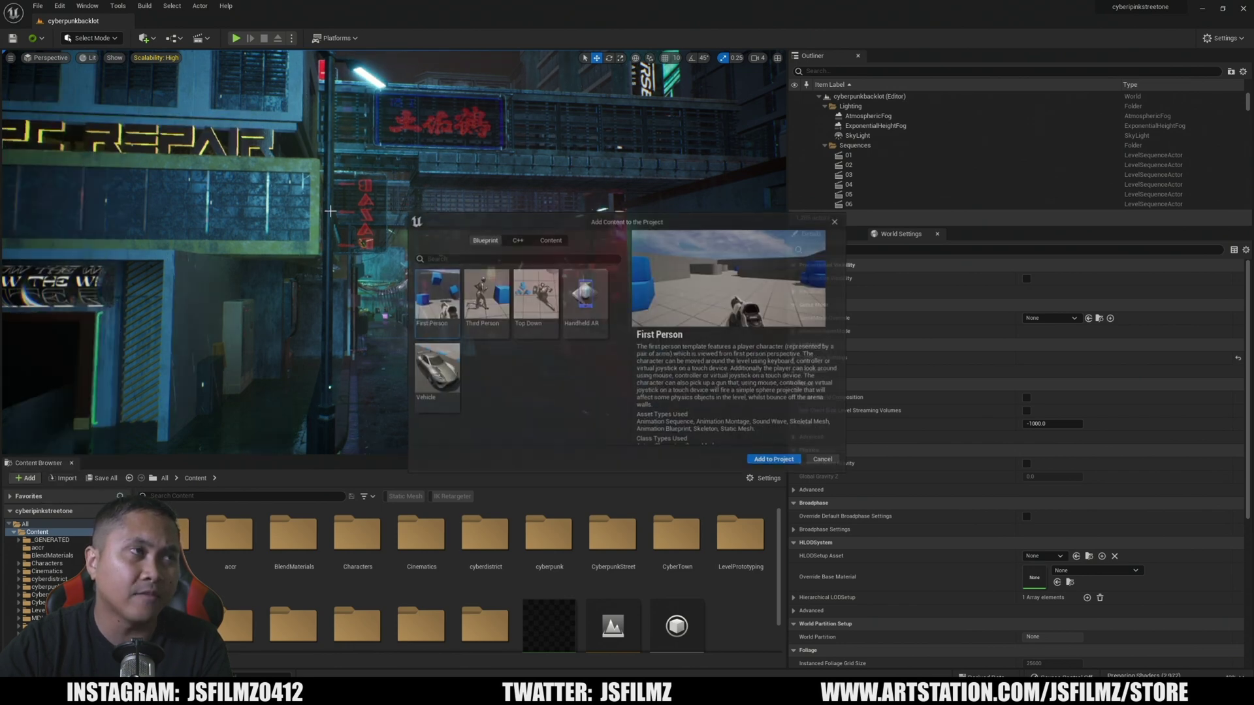
click(781, 461)
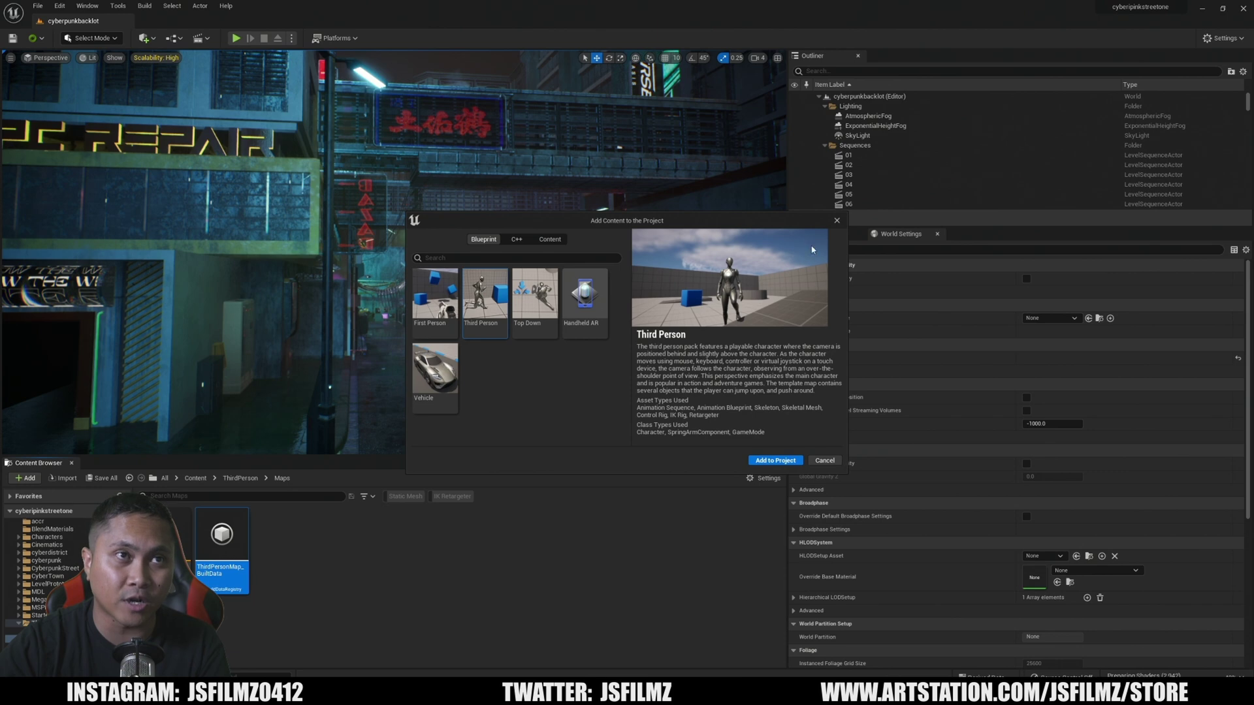
click(836, 220)
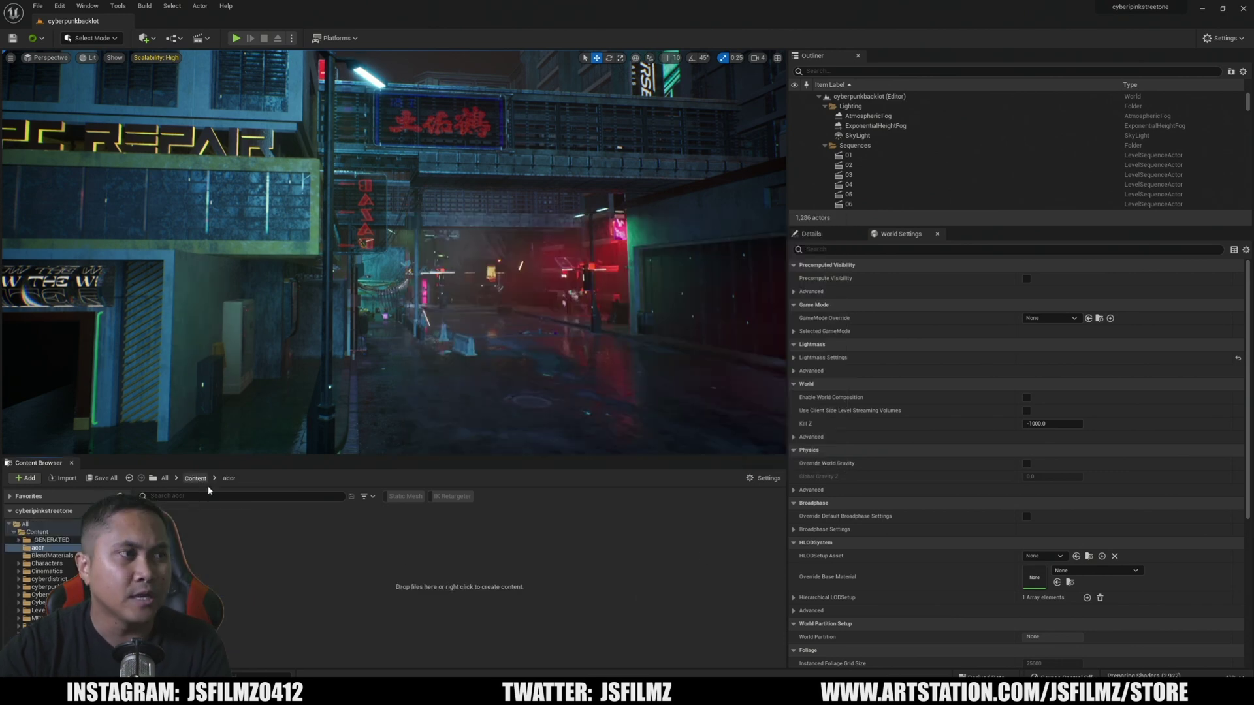
Import the exported fromaacu FBX from File Explorer into the project's accr folder as a skeletal mesh
double_click(229, 535)
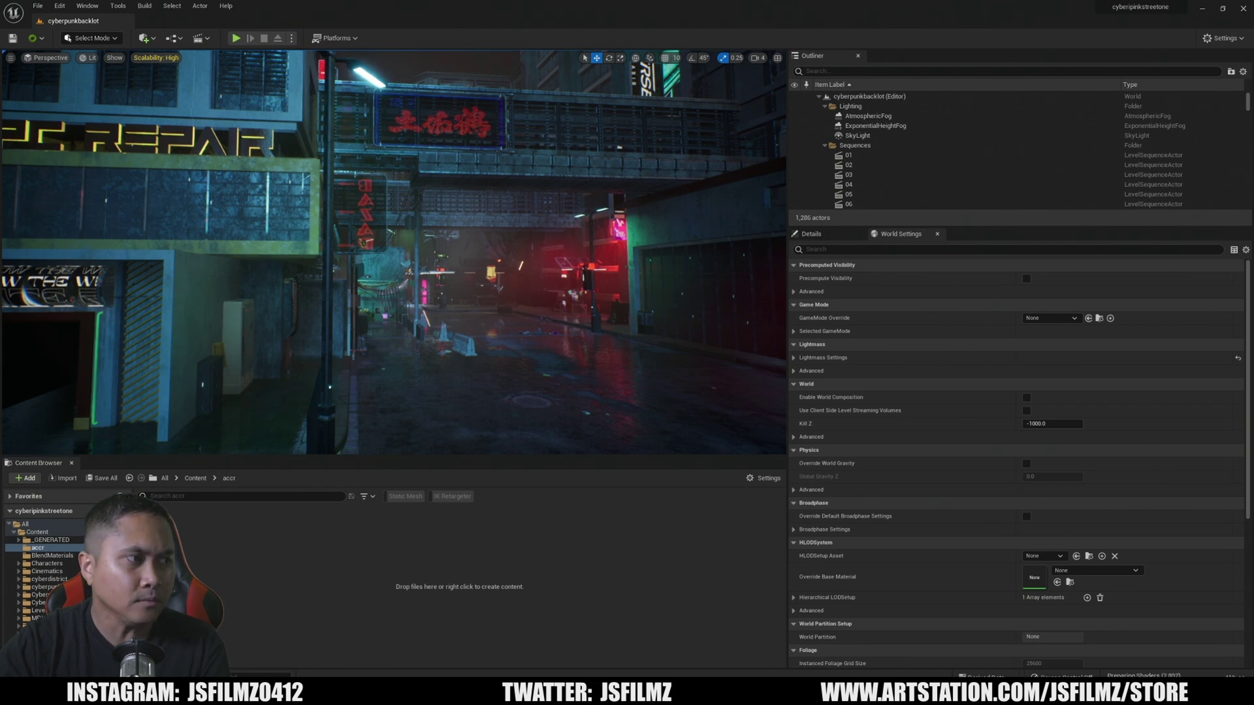
key(alt+Tab)
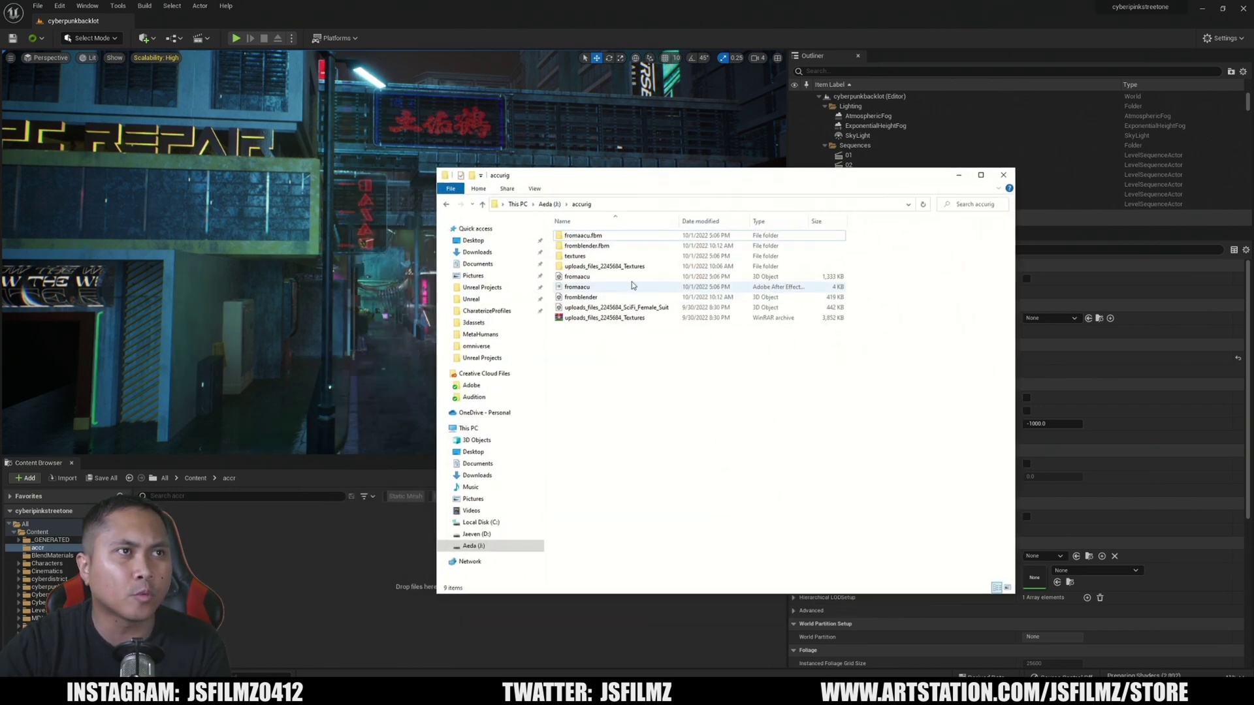
click(727, 279)
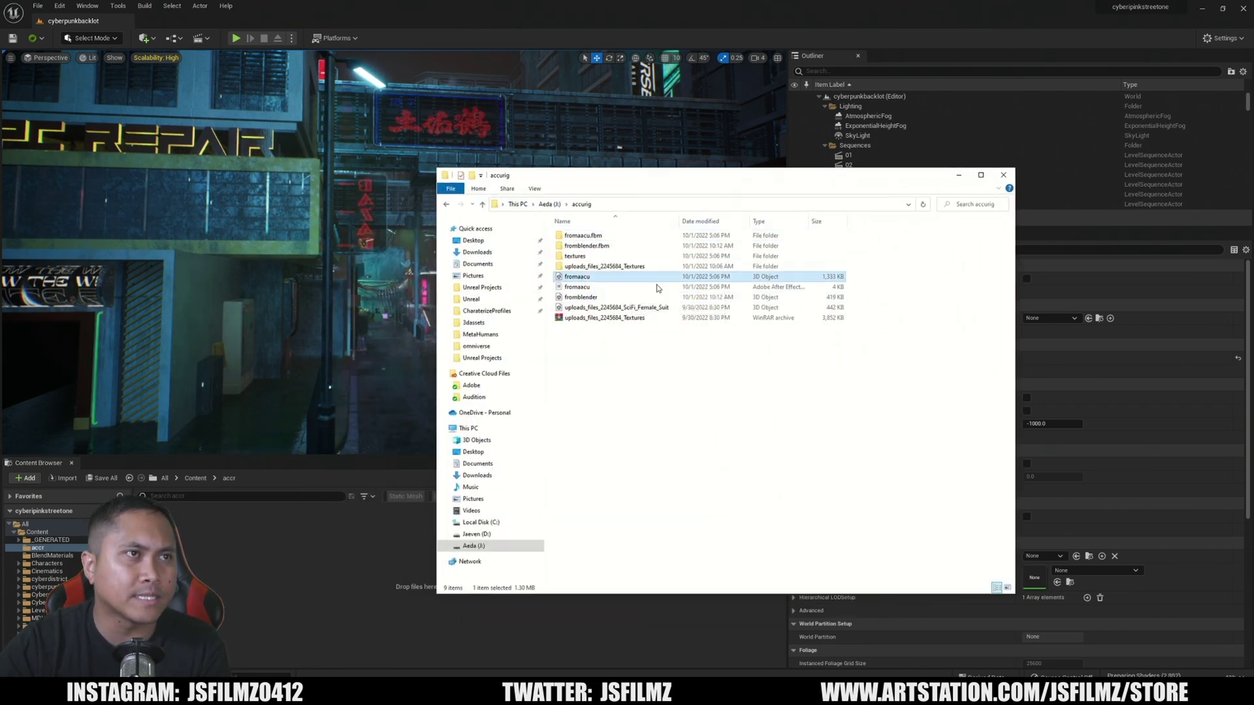
drag(586, 280, 230, 552)
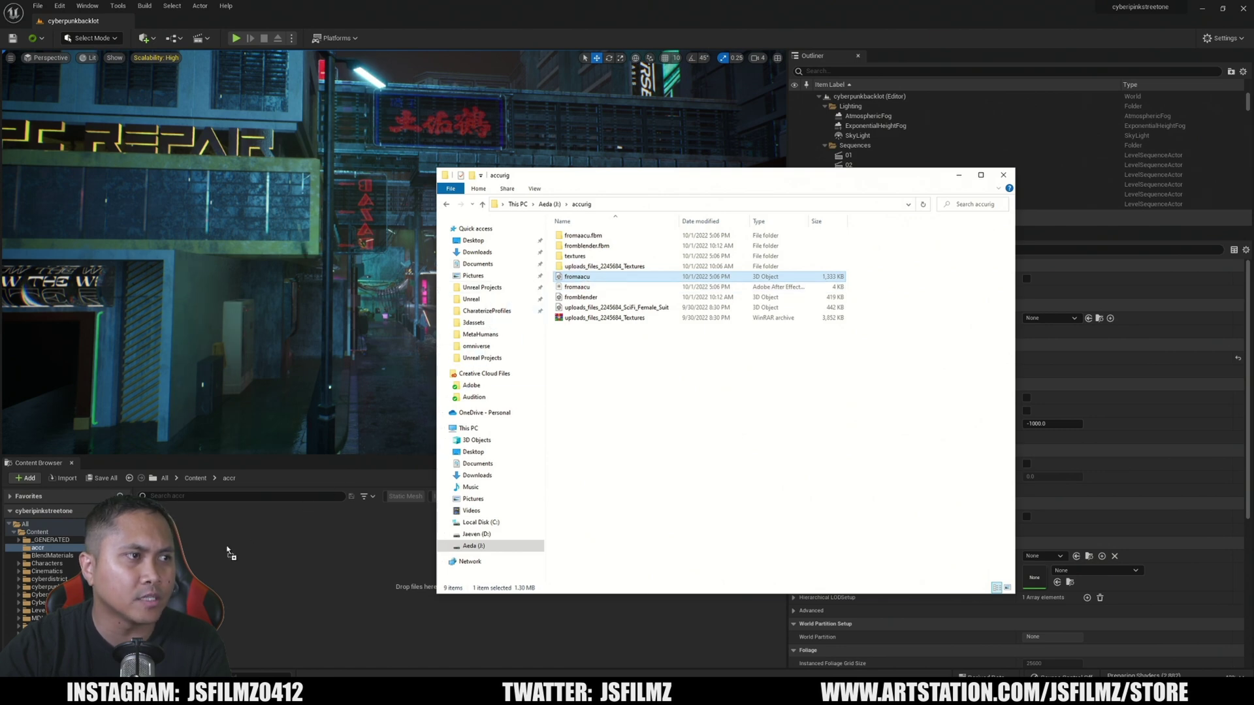
click(957, 176)
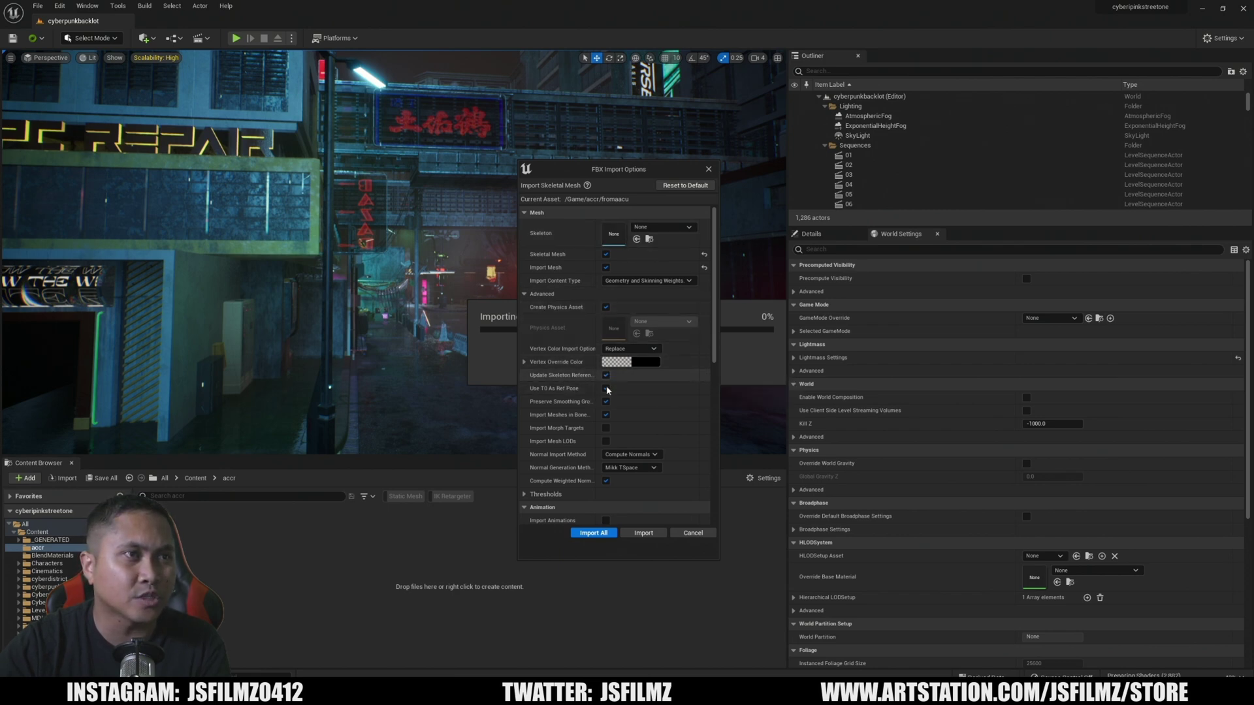
click(649, 532)
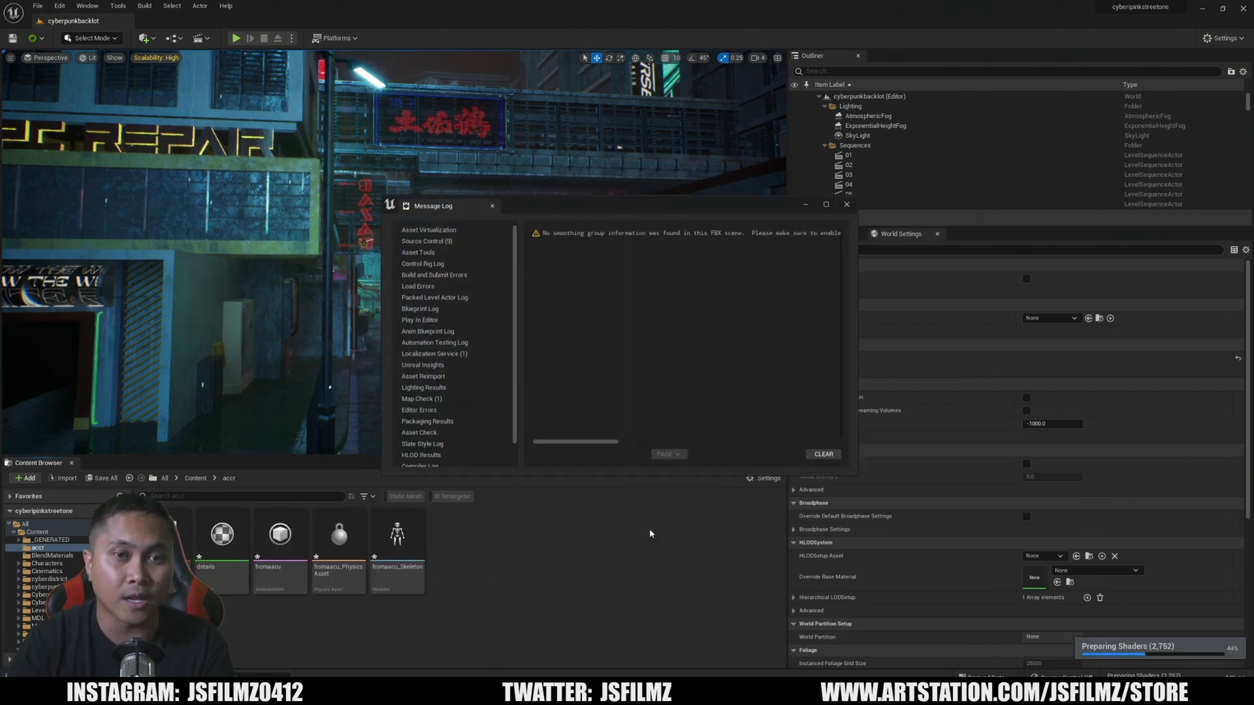
click(847, 206)
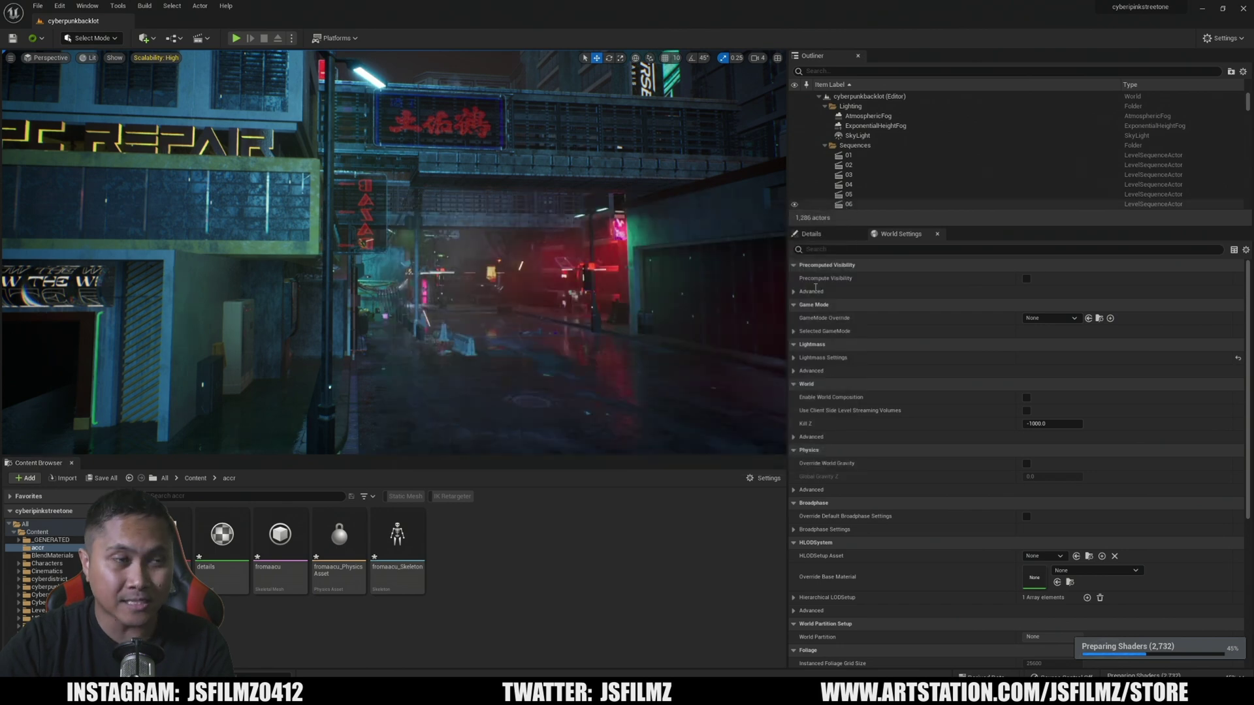
Open fromaacu_Skeleton, examine the root, pelvis and spine_01 bones in its hierarchy, and close the skeleton editor
click(401, 542)
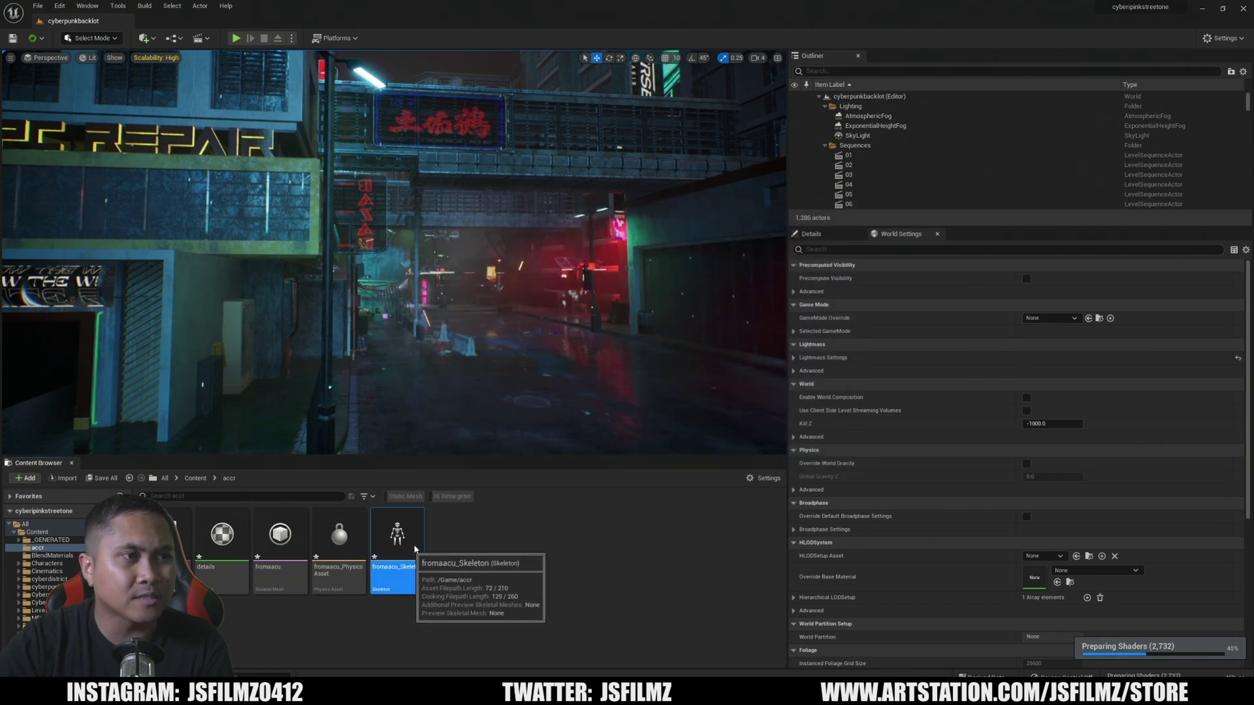
double_click(410, 548)
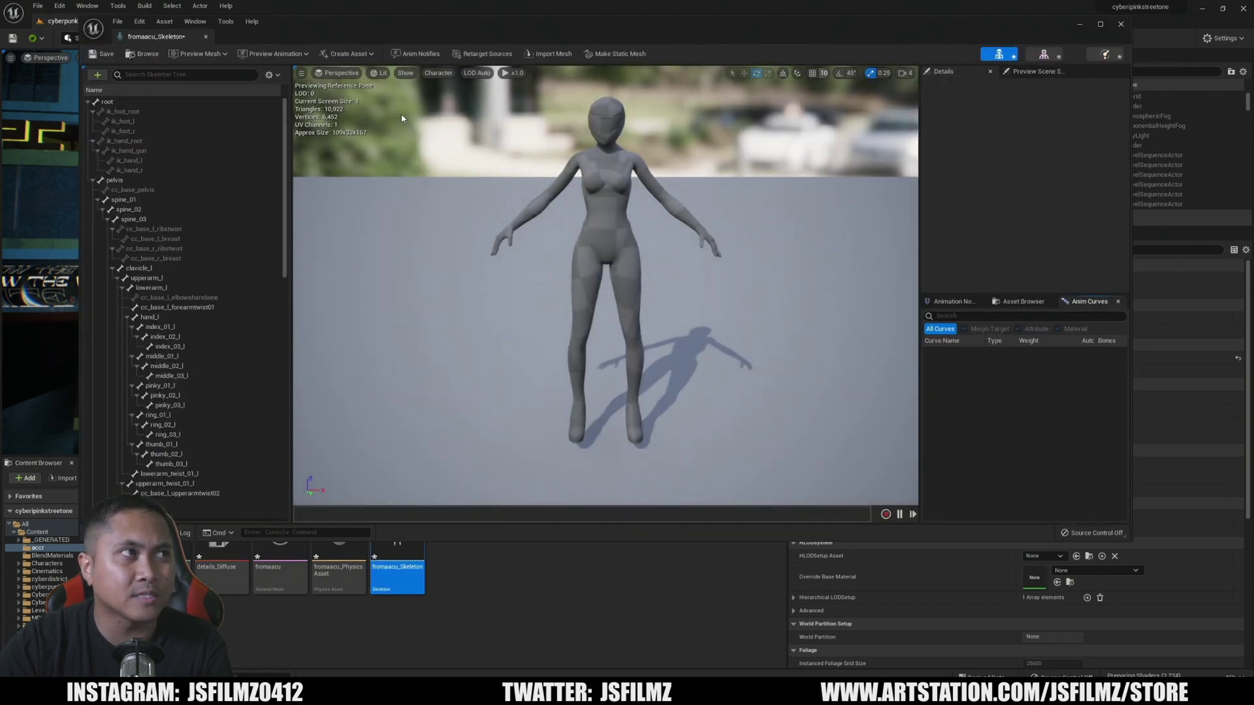
click(108, 102)
click(122, 182)
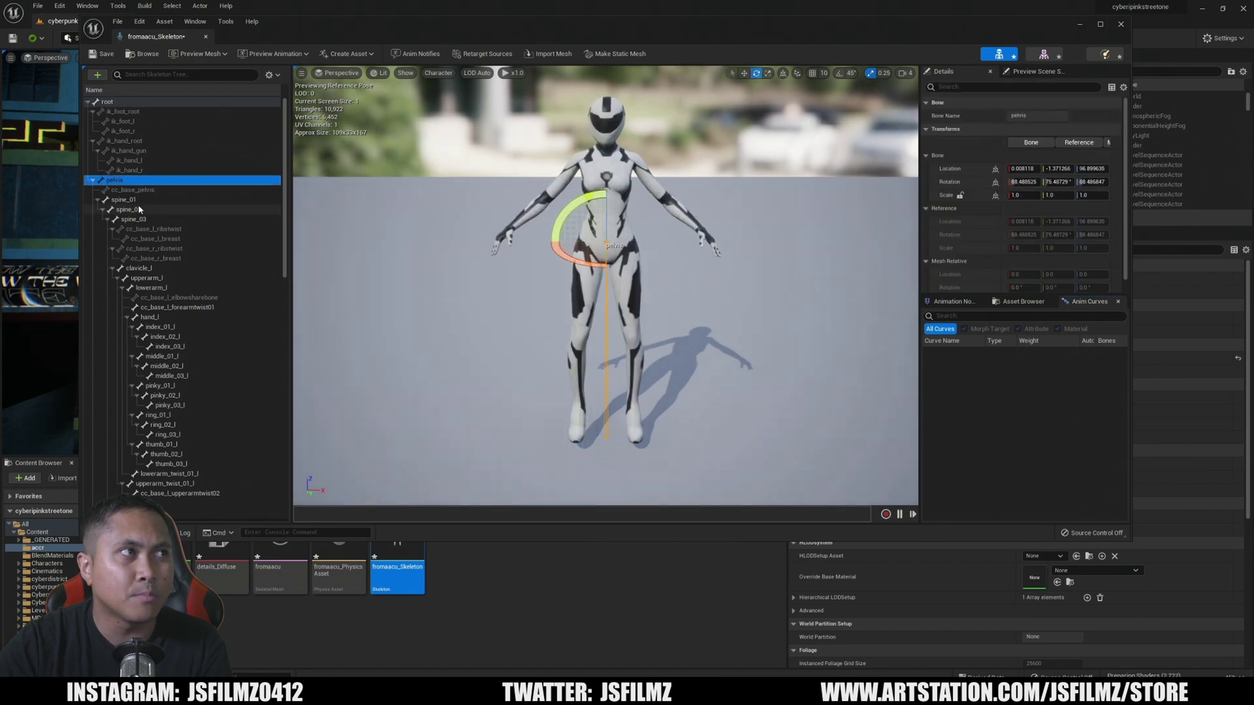
click(138, 204)
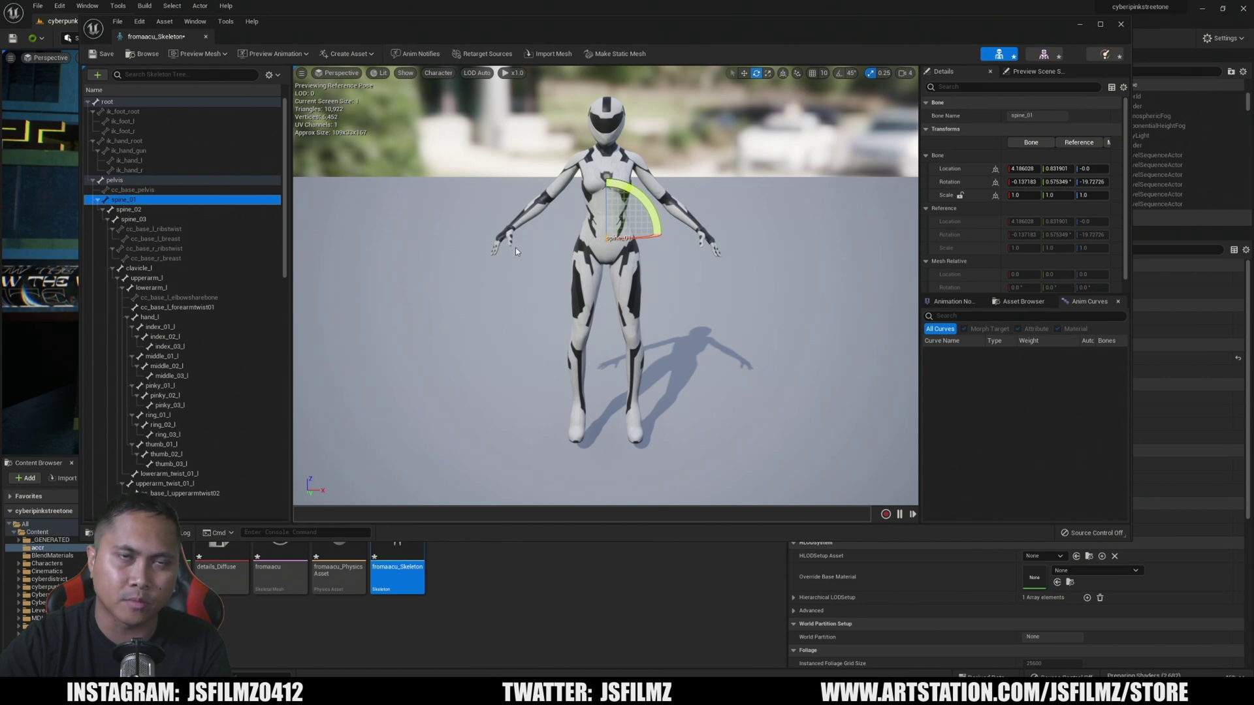
click(1122, 25)
click(453, 599)
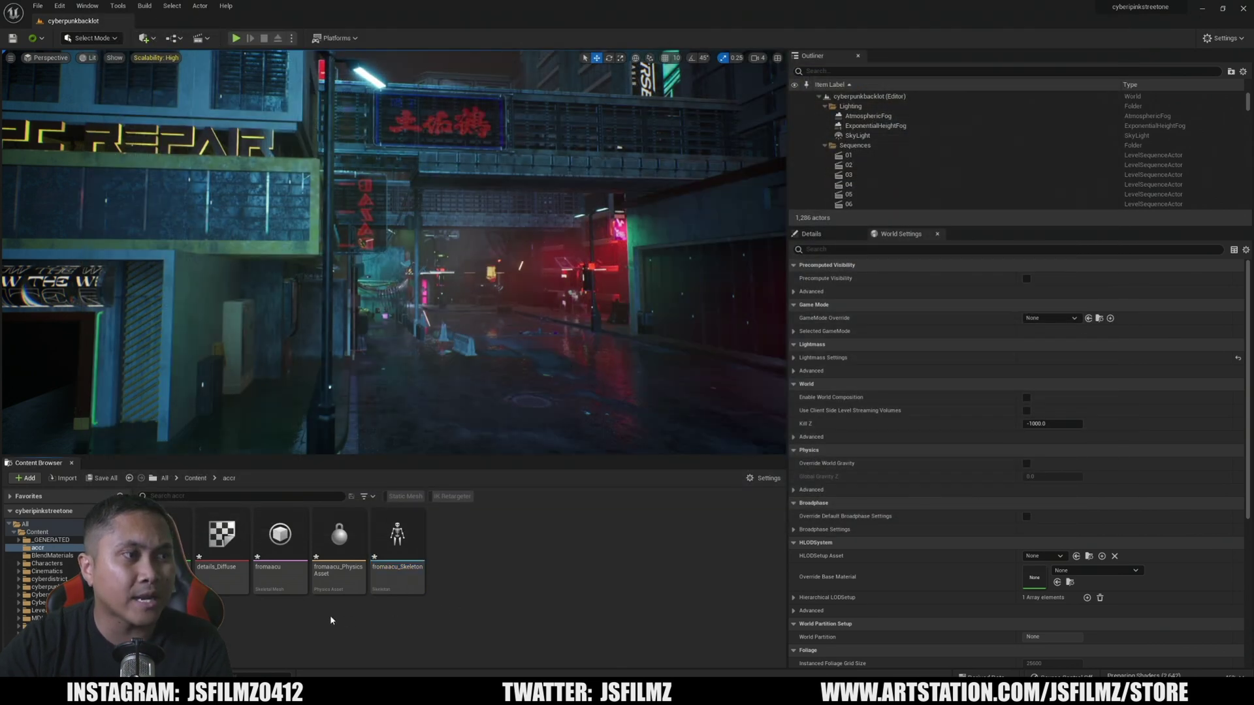
Assign SK_Mannequin_Skeleton as the skeleton of the fromaacu skeletal mesh
click(281, 545)
right_click(280, 545)
mouse_move(346, 237)
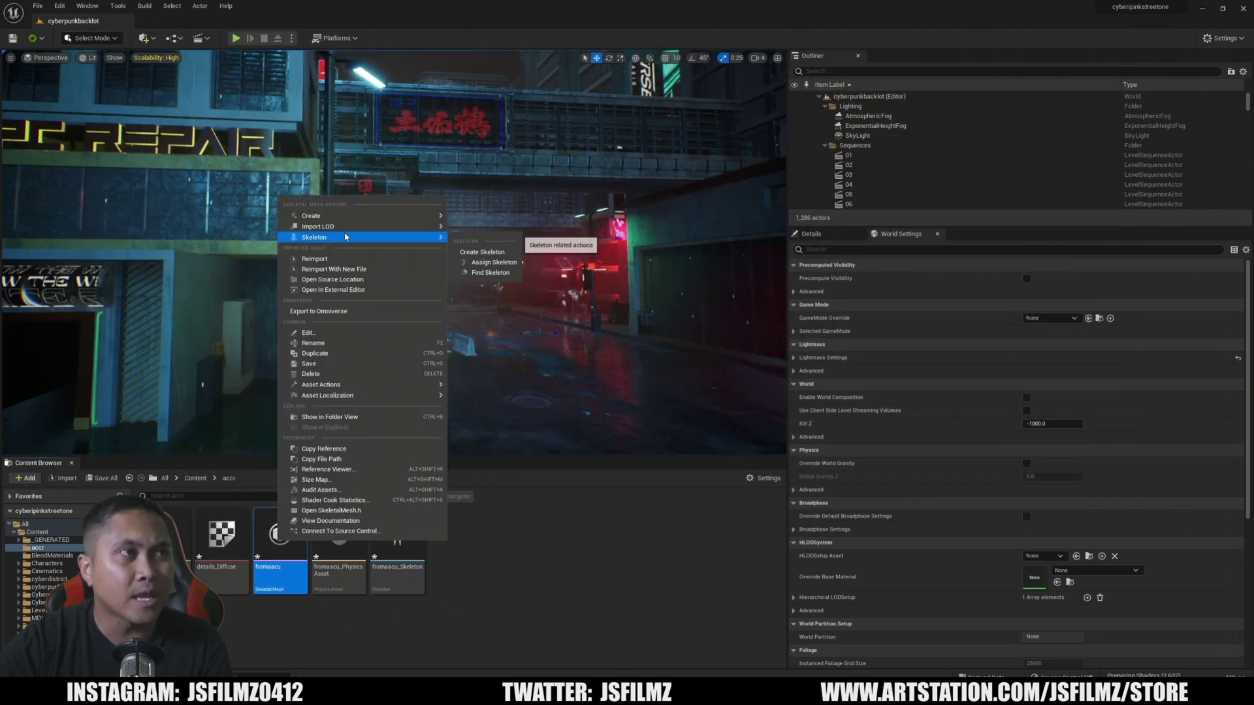
click(494, 262)
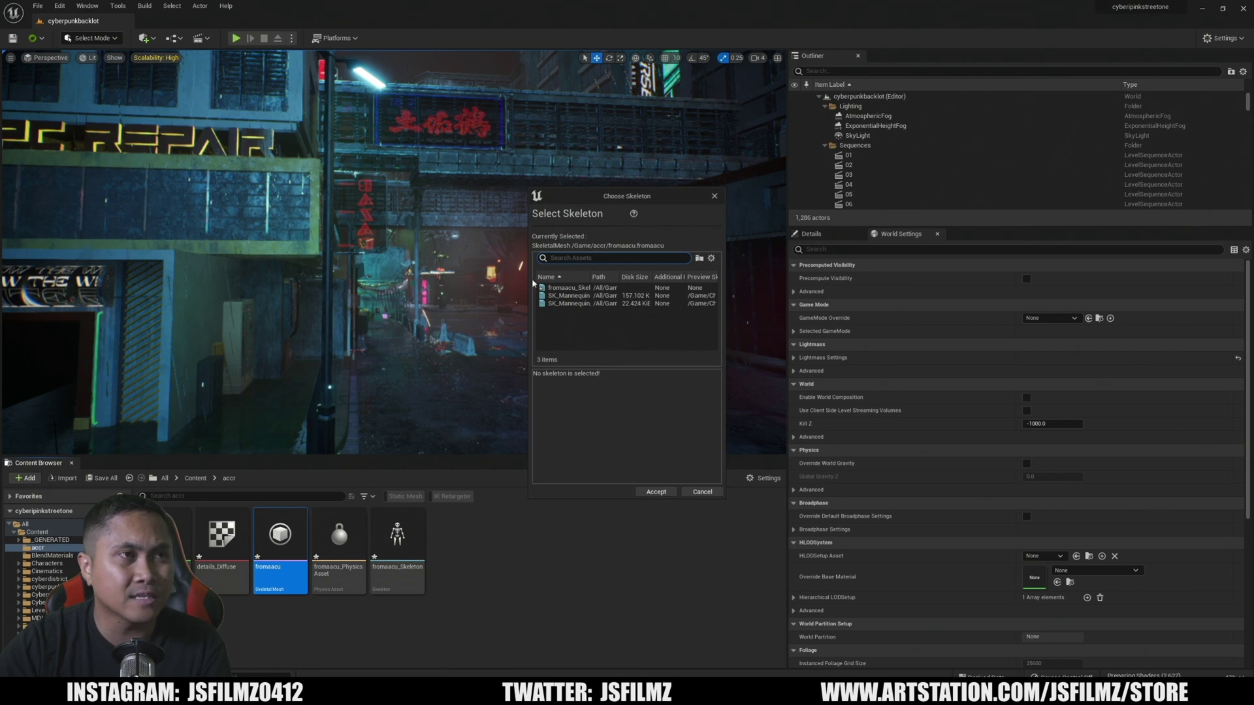
drag(527, 186, 264, 134)
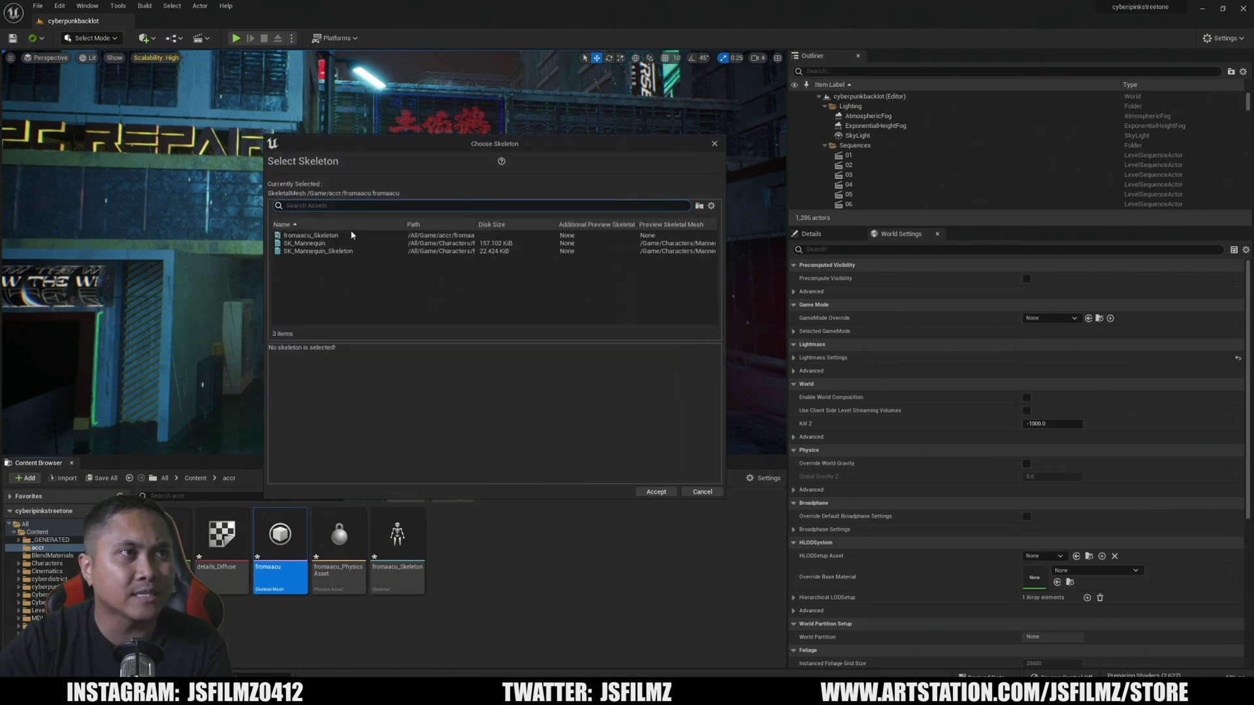
click(323, 251)
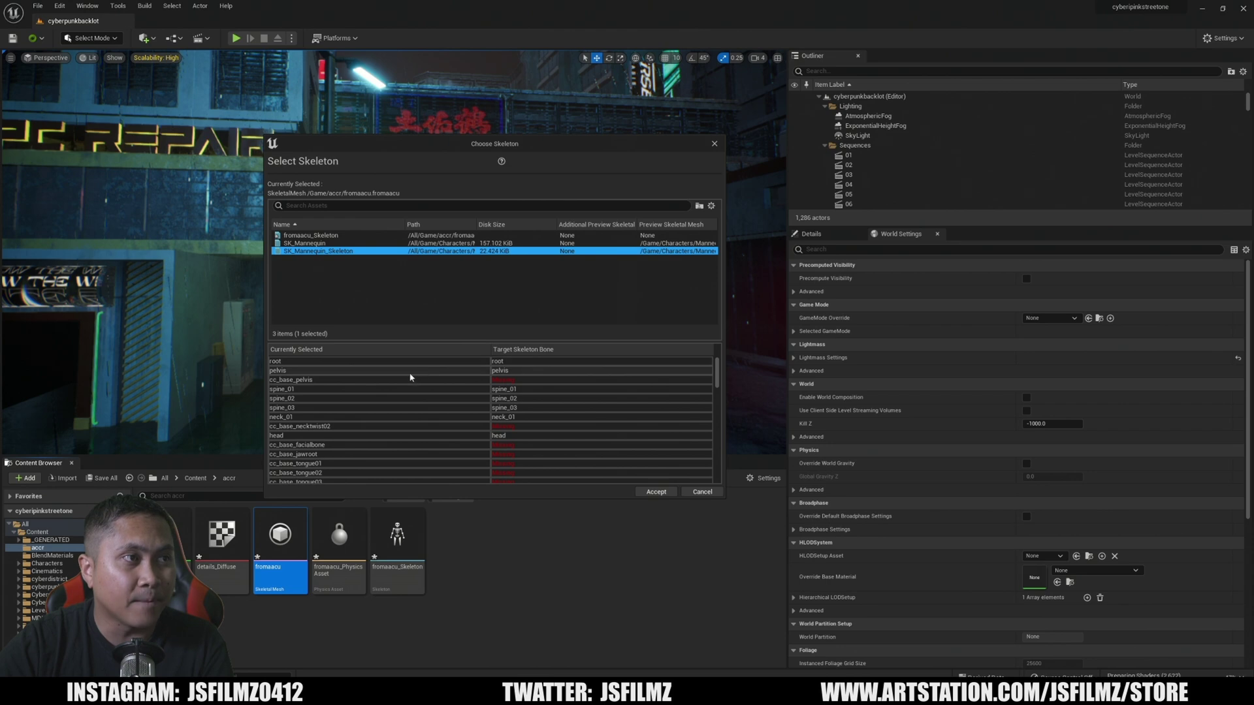
click(655, 492)
click(636, 465)
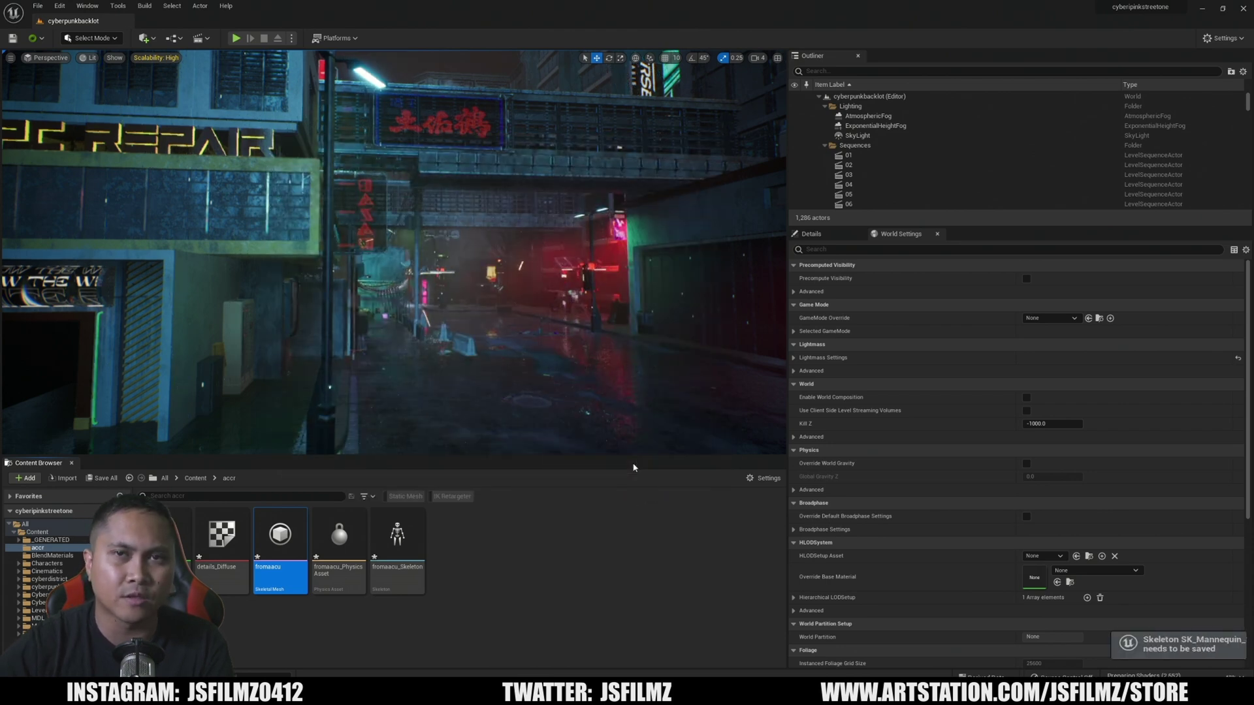
double_click(291, 535)
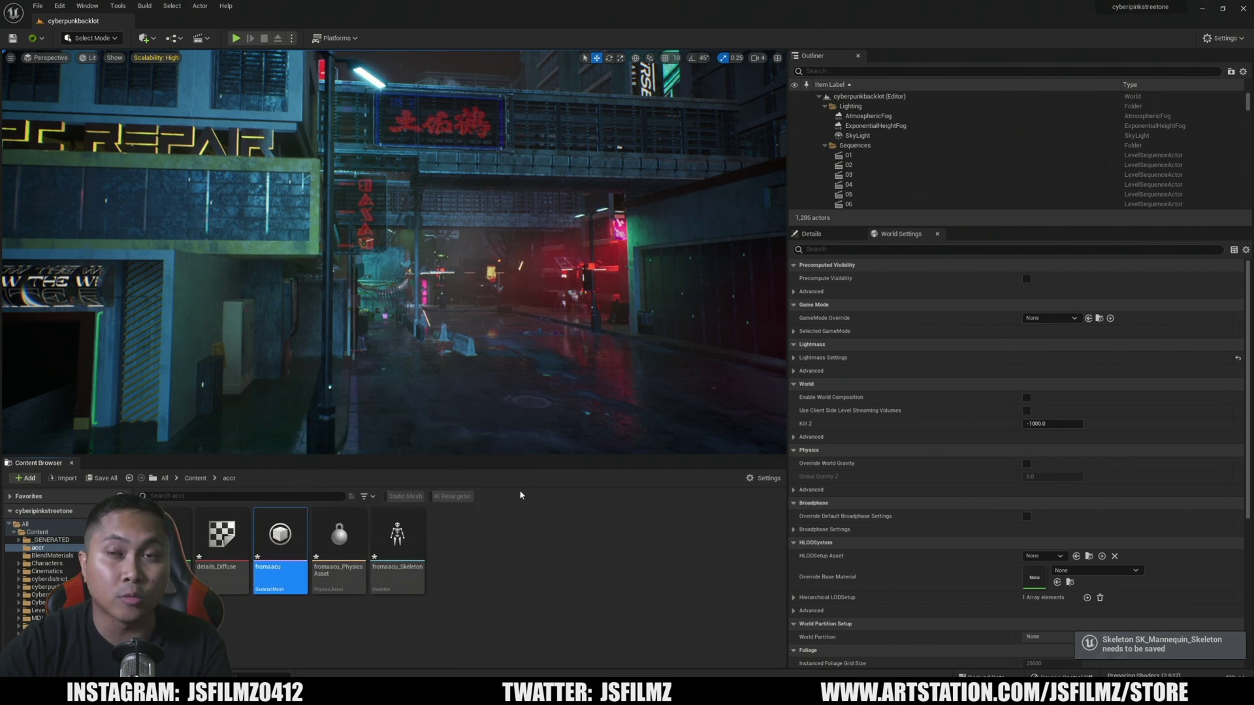
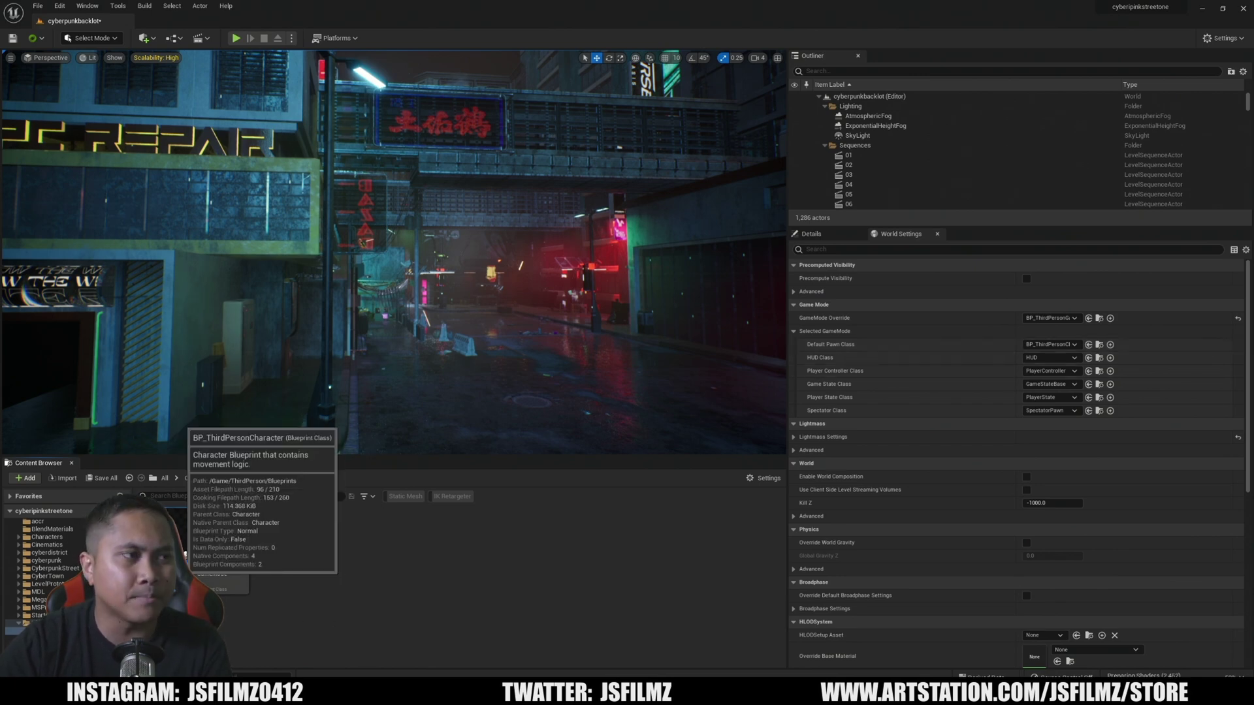
Open the BP_ThirdPersonCharacter blueprint full-screen, examine the settings of its Mesh component, and close the blueprint
double_click(185, 554)
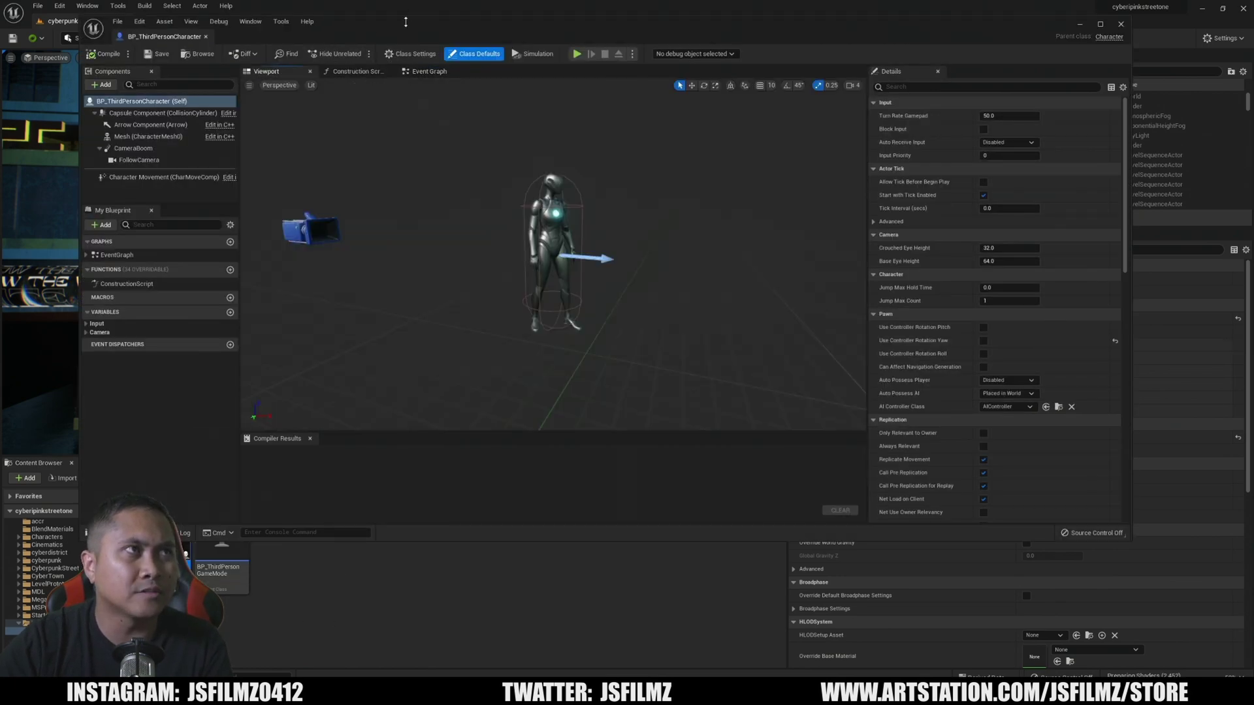
double_click(406, 21)
click(563, 287)
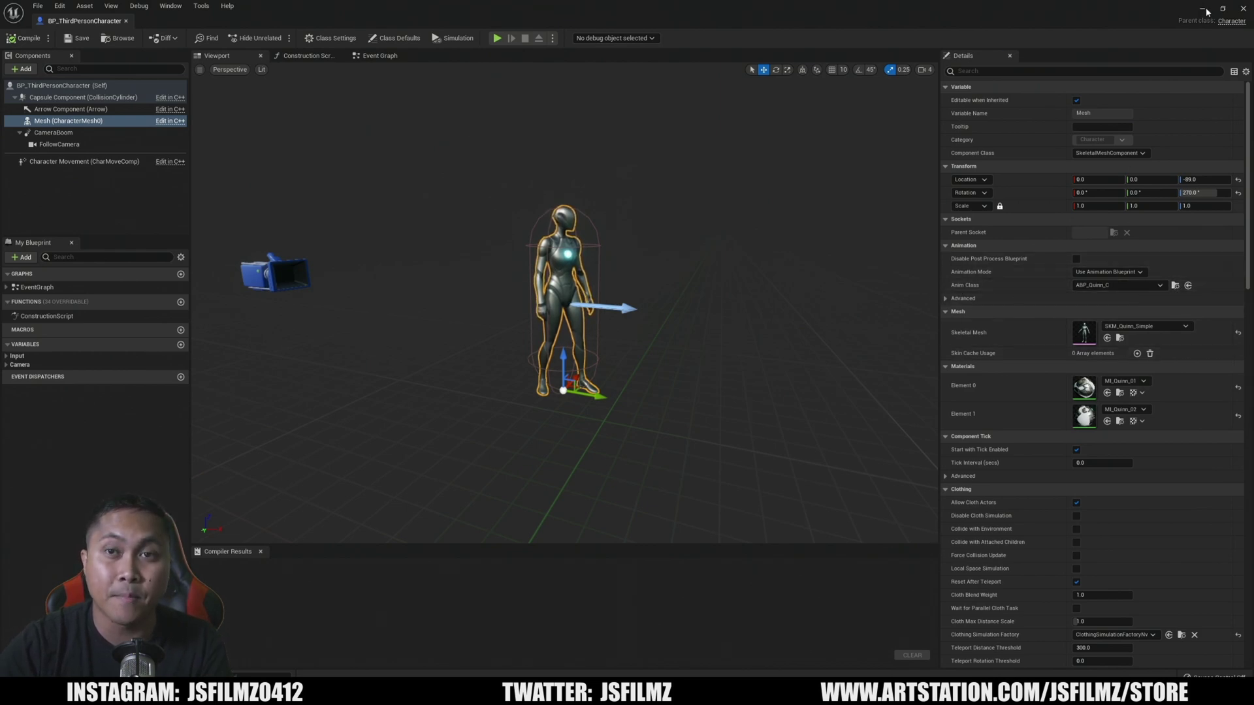
click(1244, 8)
Set up a duplicate-and-retarget of ABP_Quinn using the RTG_UE5Manny_UE4Manny retargeter, with fromaacu as the target skeletal mesh
right_click(341, 520)
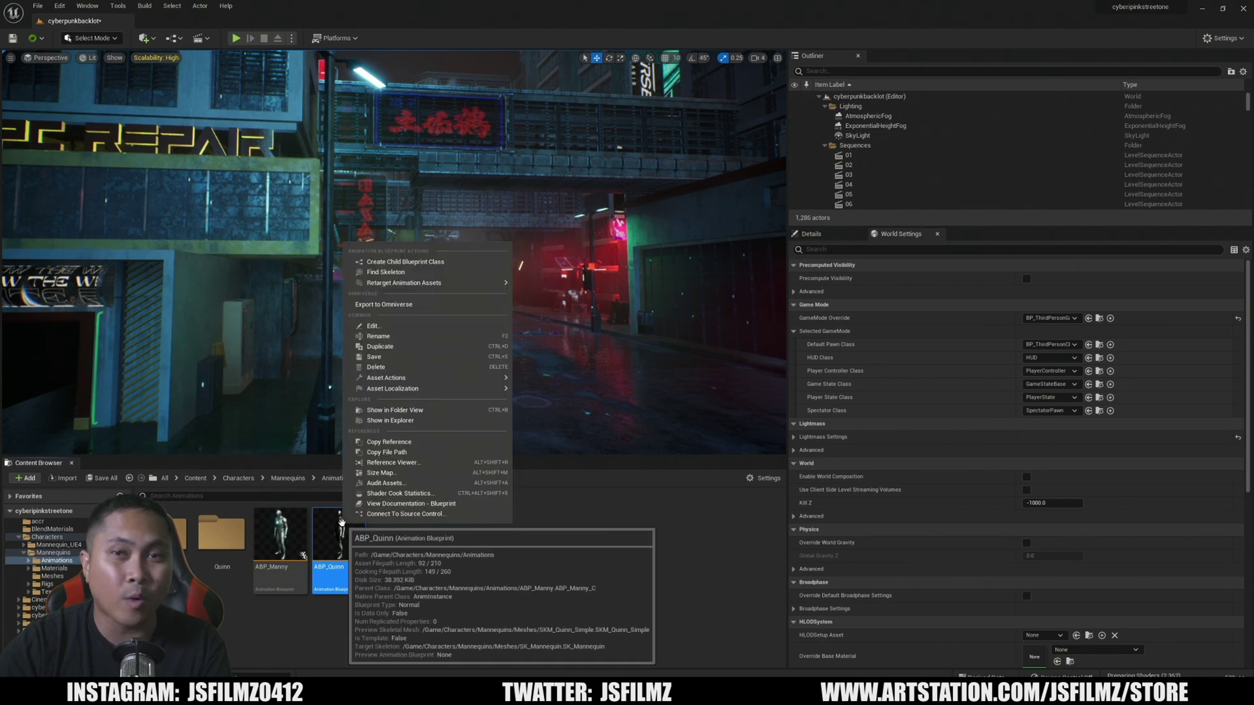
mouse_move(409, 290)
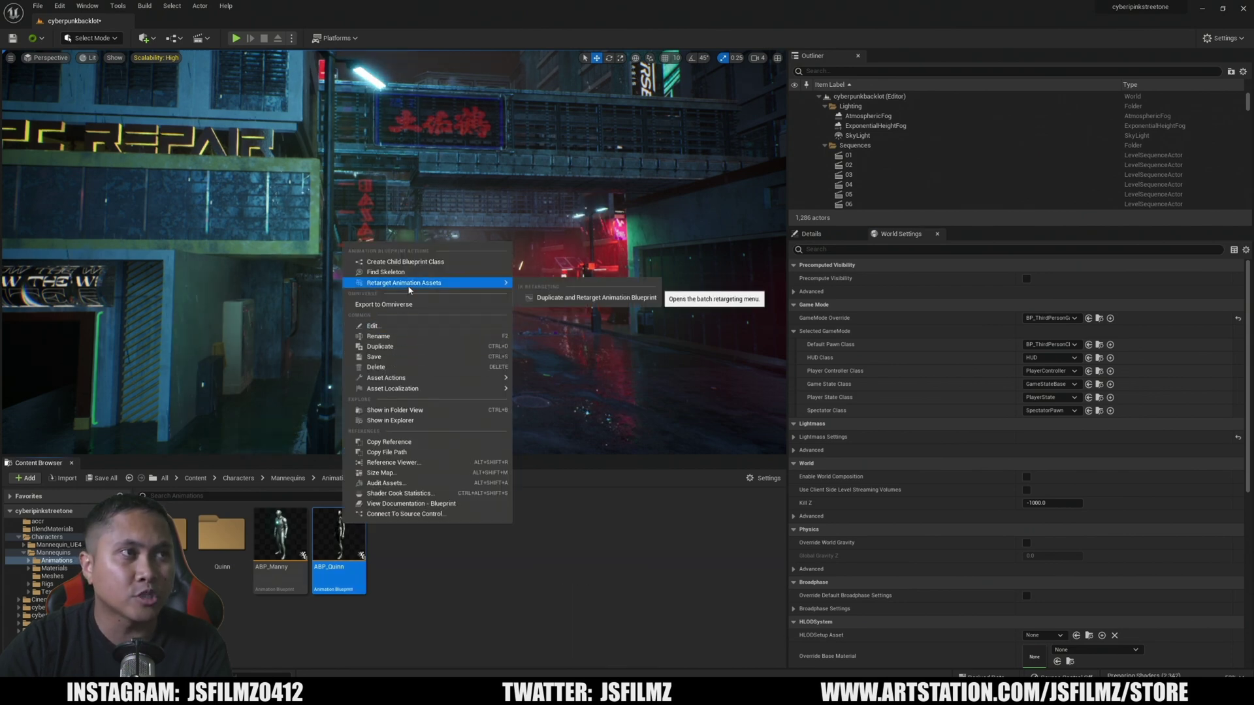
click(551, 299)
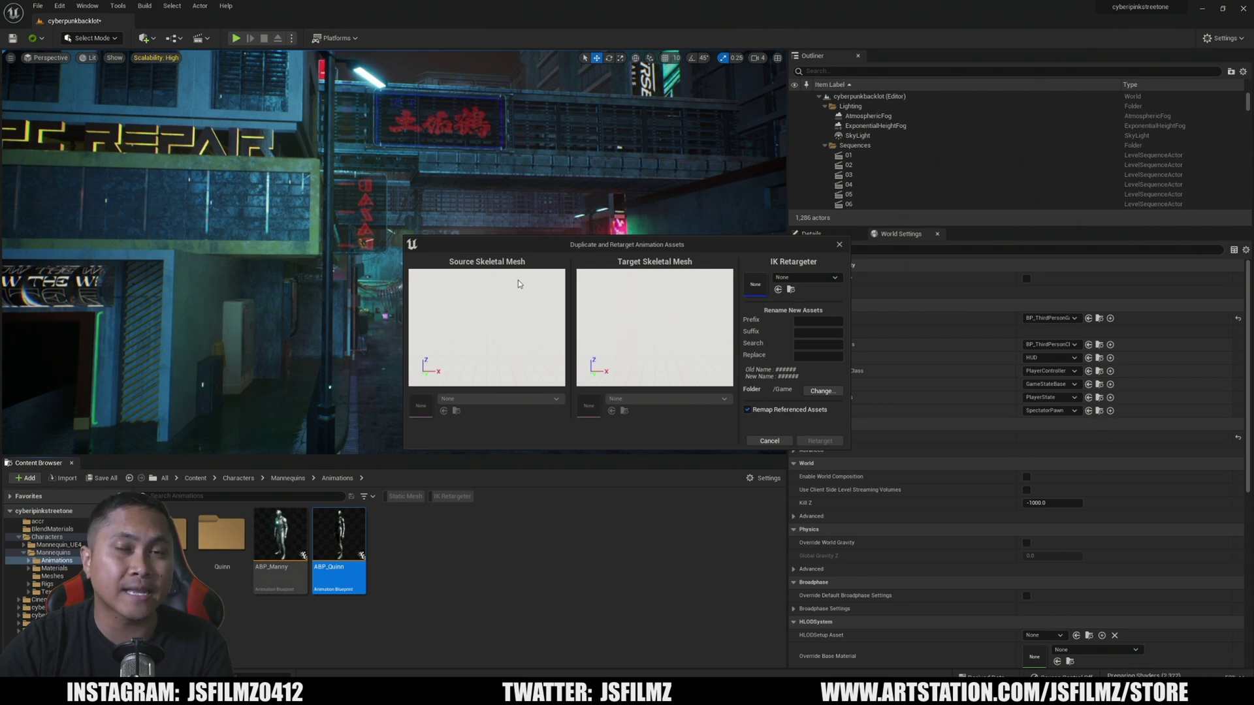
click(797, 279)
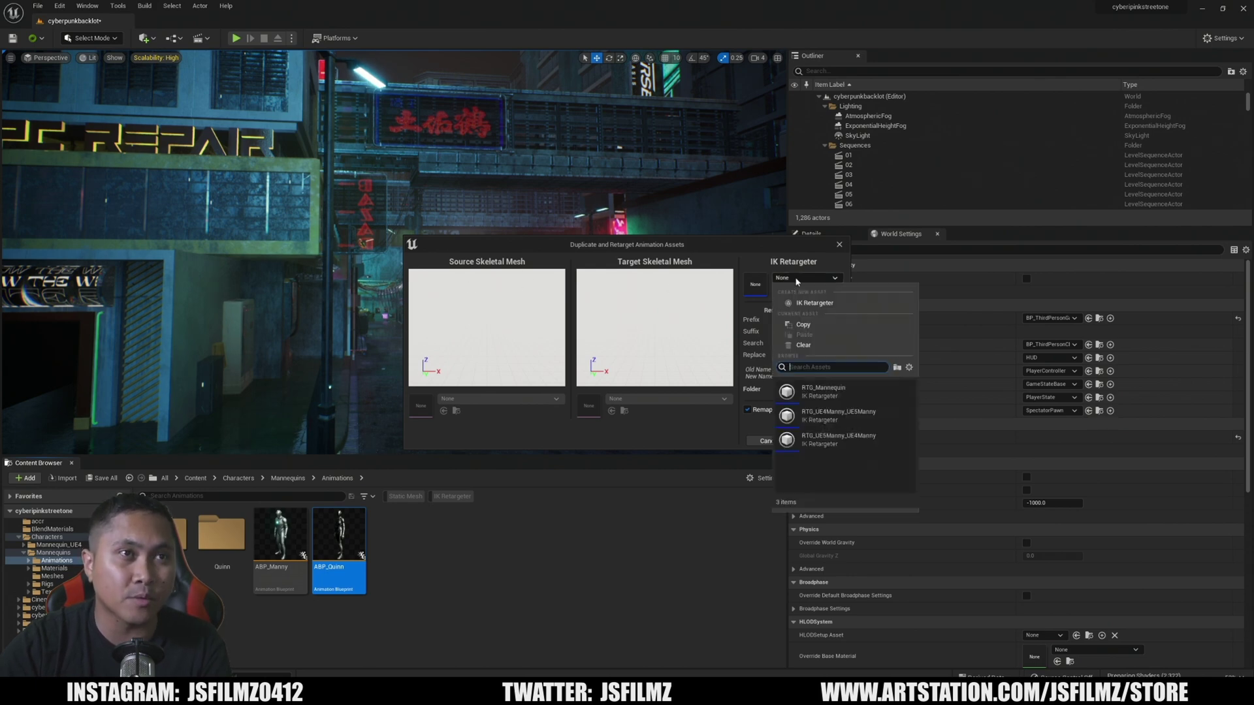
click(837, 446)
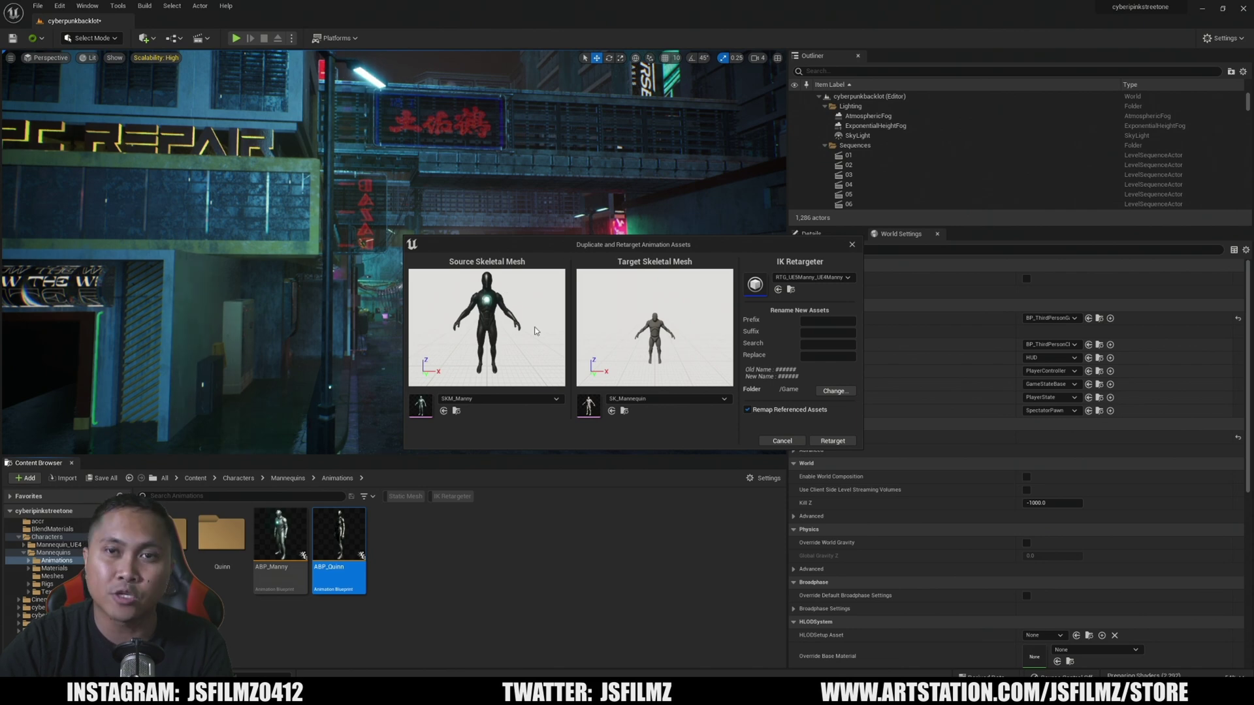
click(668, 400)
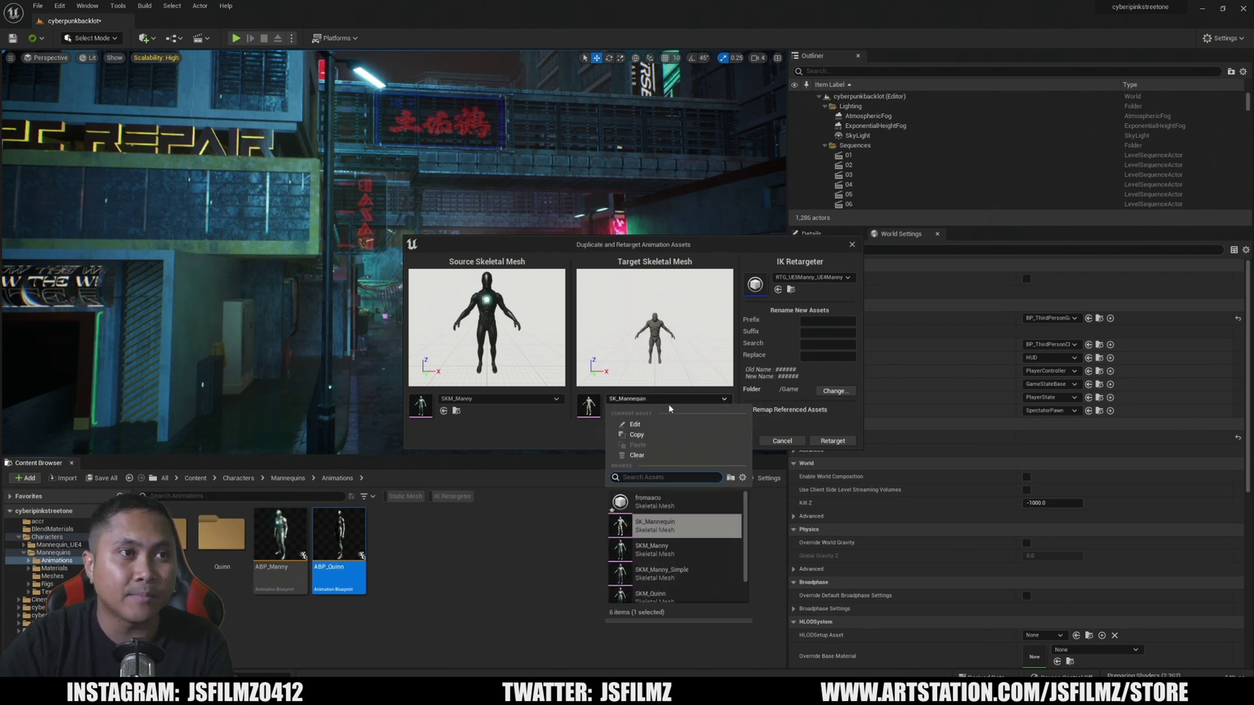
click(660, 505)
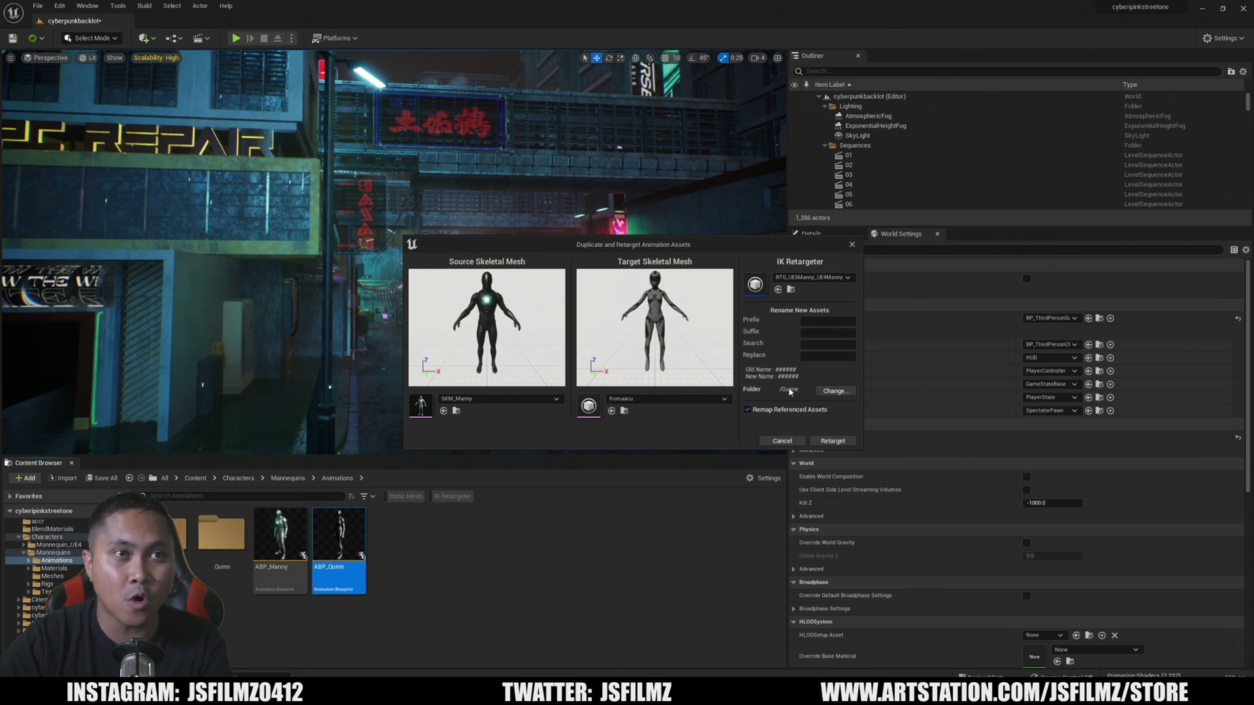
Create a folder named retarget under Content, choose it as the export path, and run the animation retarget
click(834, 392)
right_click(558, 290)
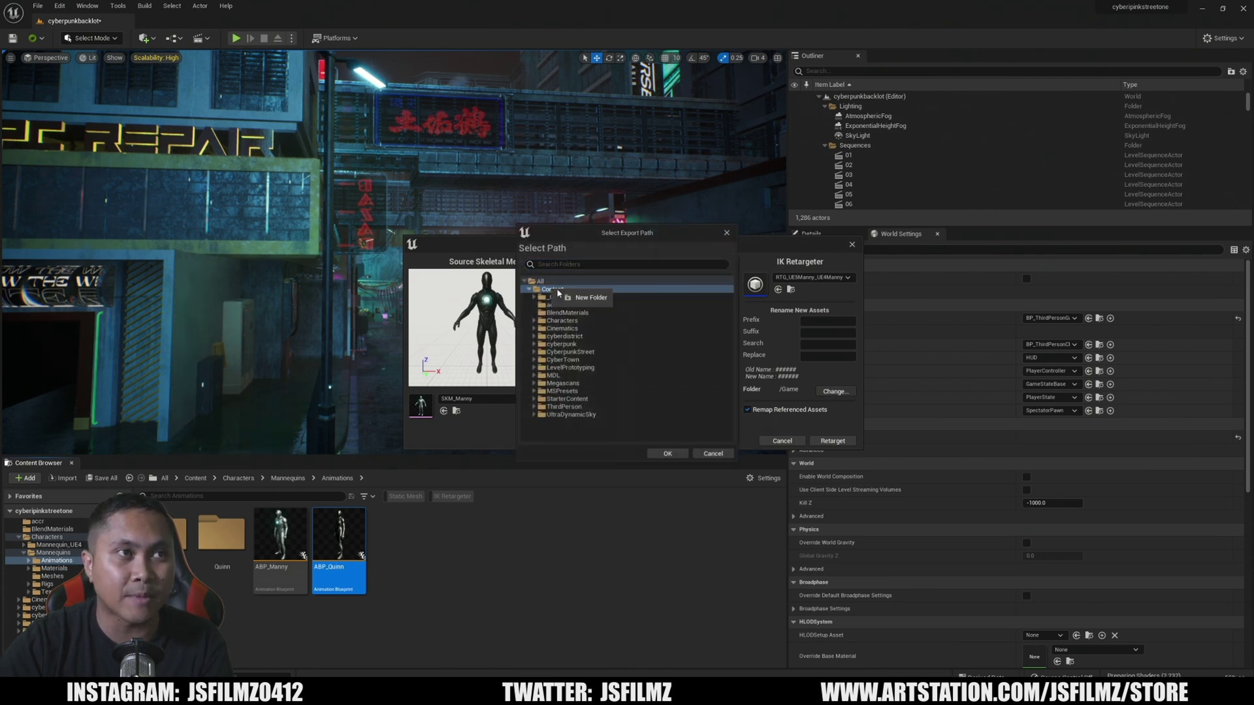
click(588, 298)
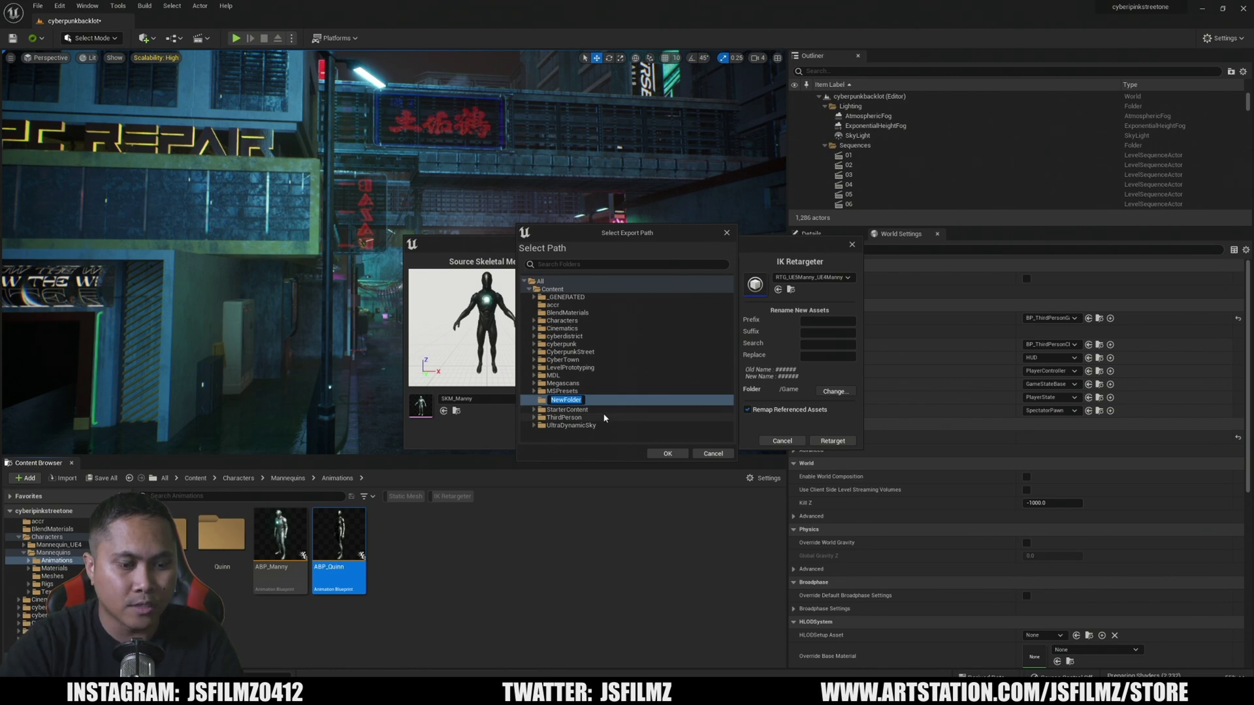
text(retarget)
key(Return)
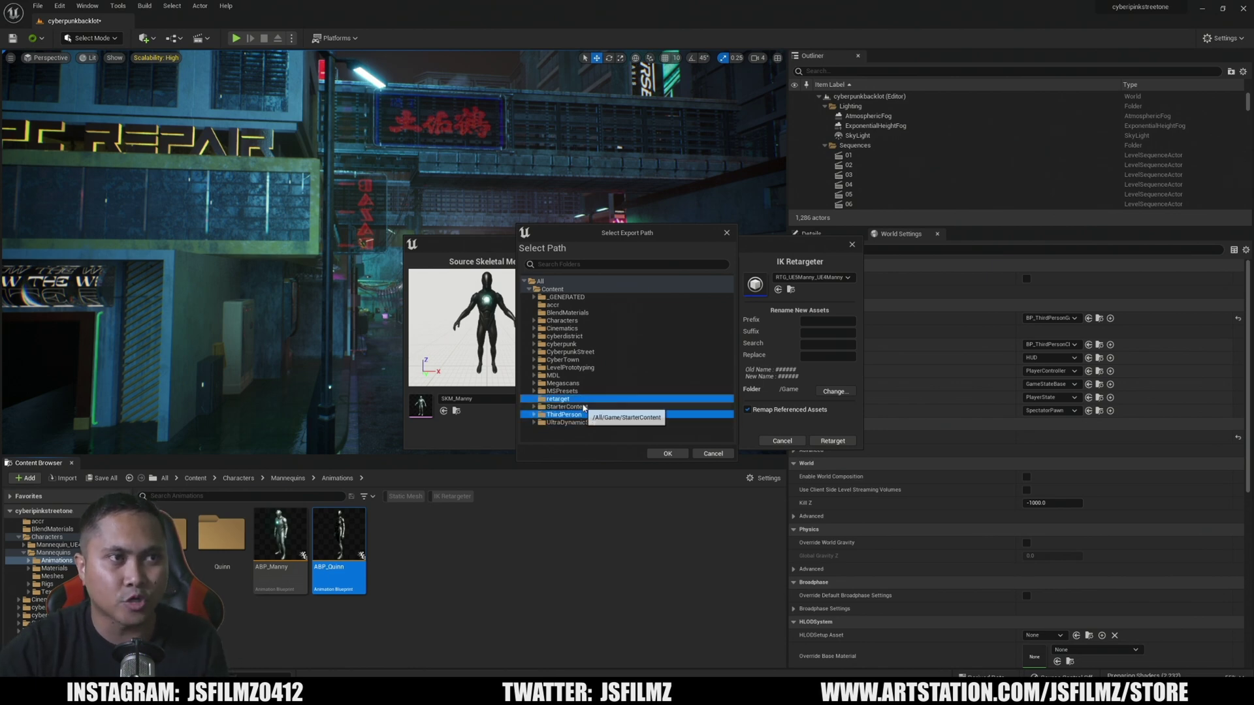
click(563, 400)
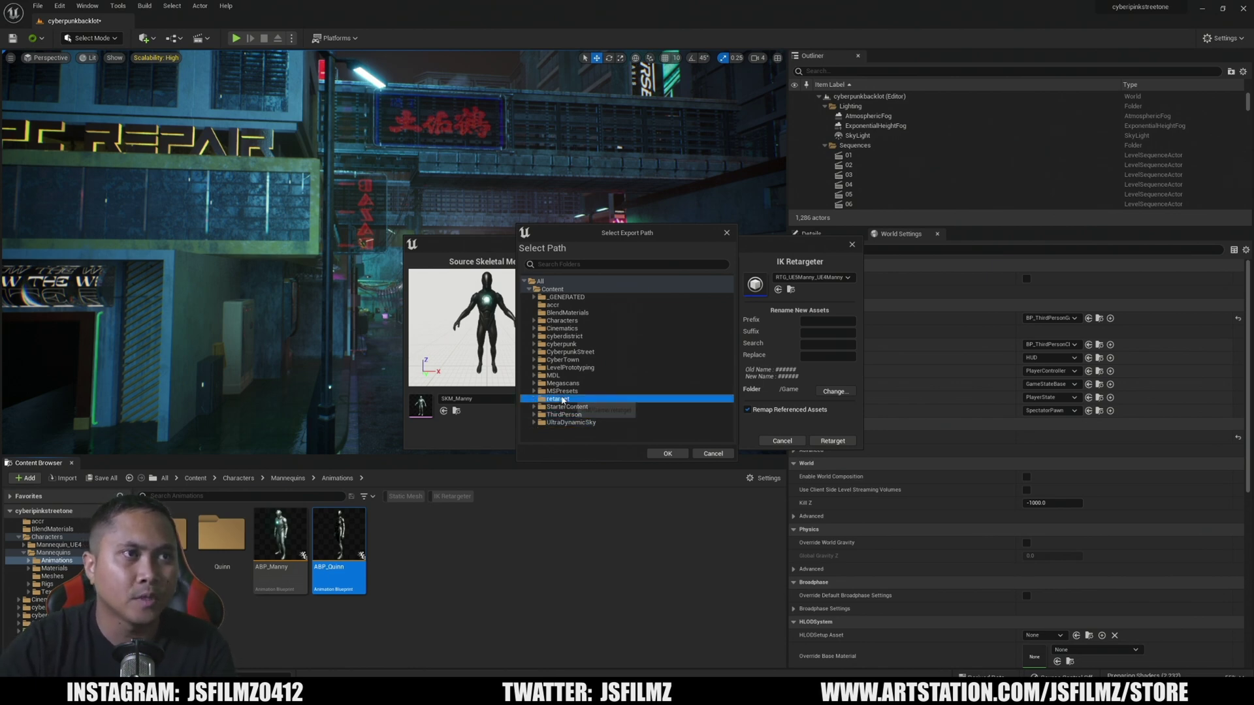
click(667, 453)
click(838, 442)
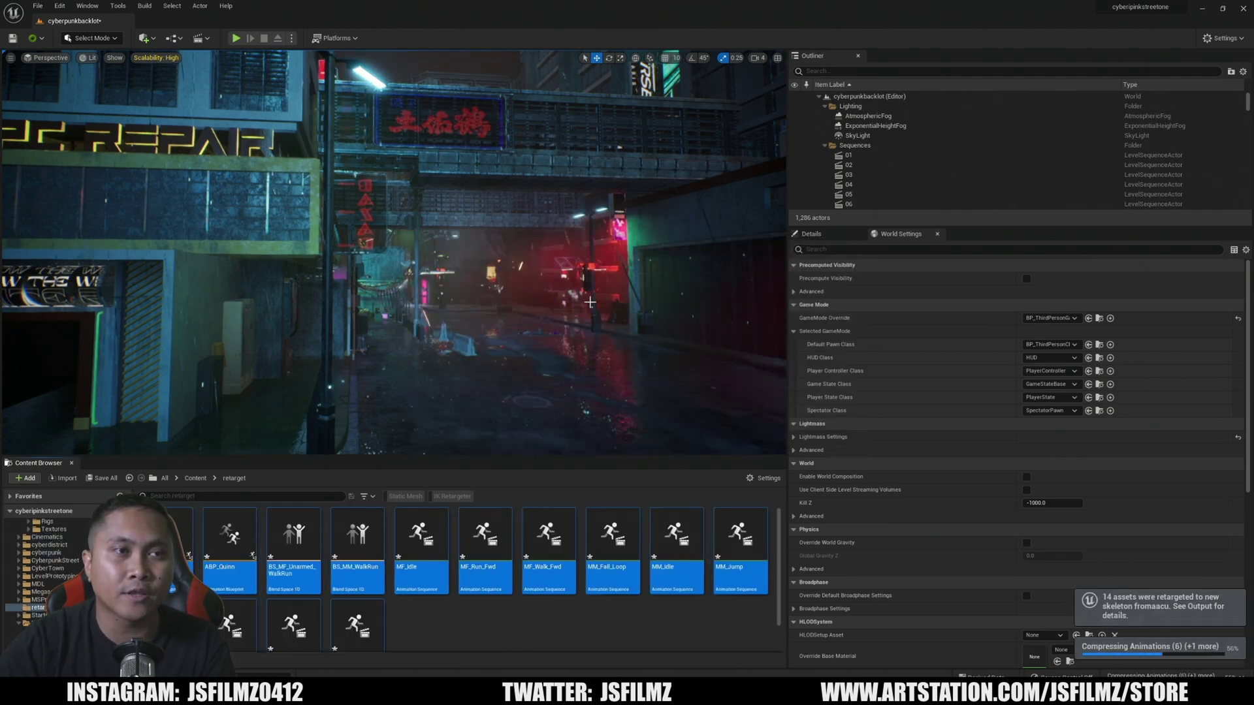
Locate and open the BP_ThirdPersonCharacter blueprint and set its Mesh component's skeletal mesh to fromaacu
click(195, 479)
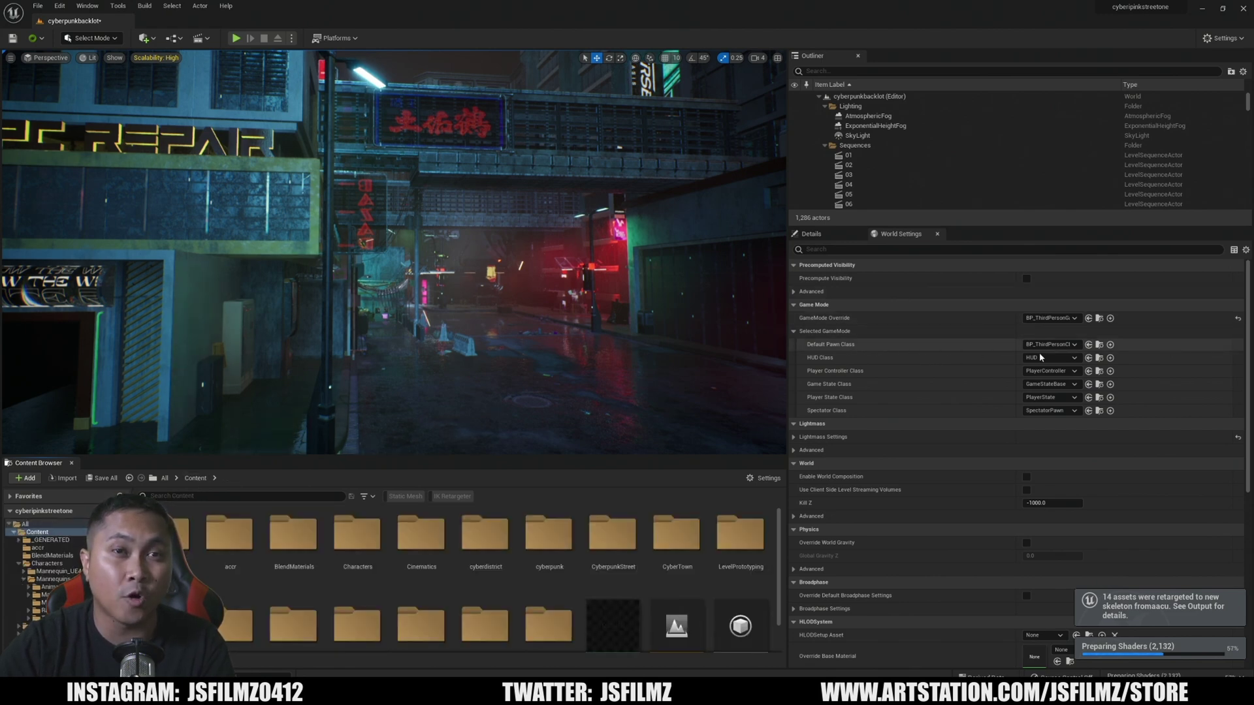
click(1099, 319)
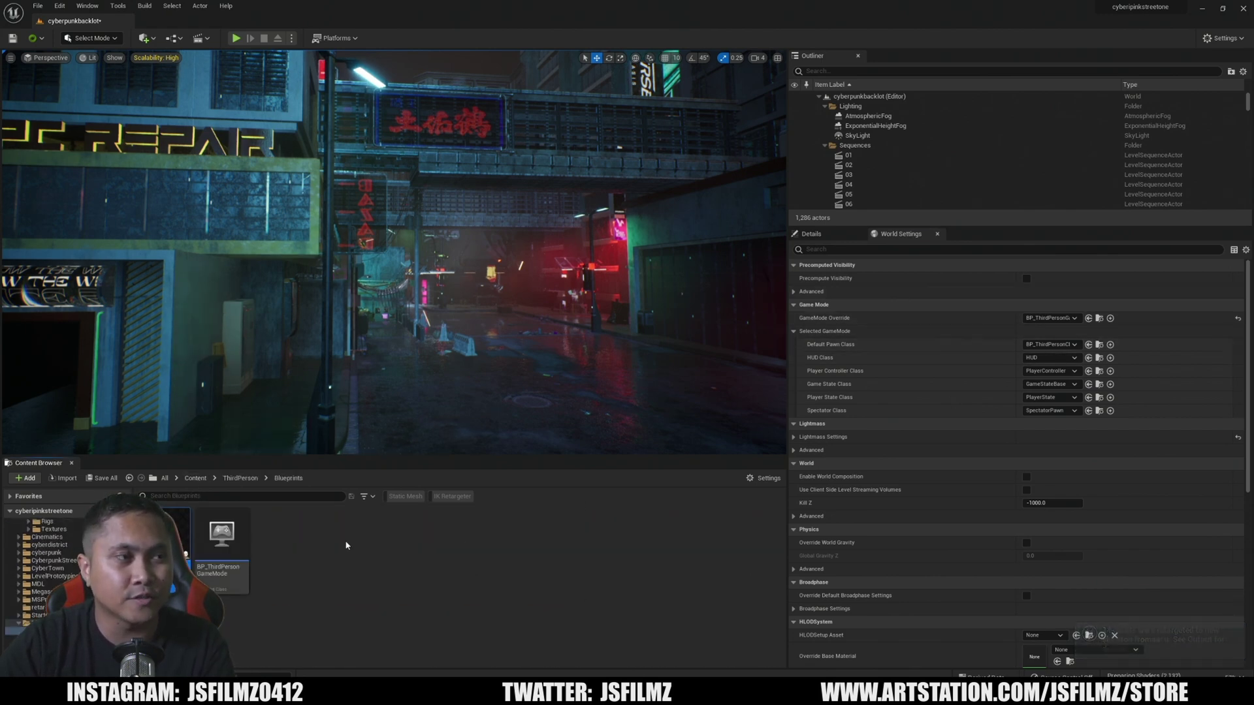
double_click(175, 535)
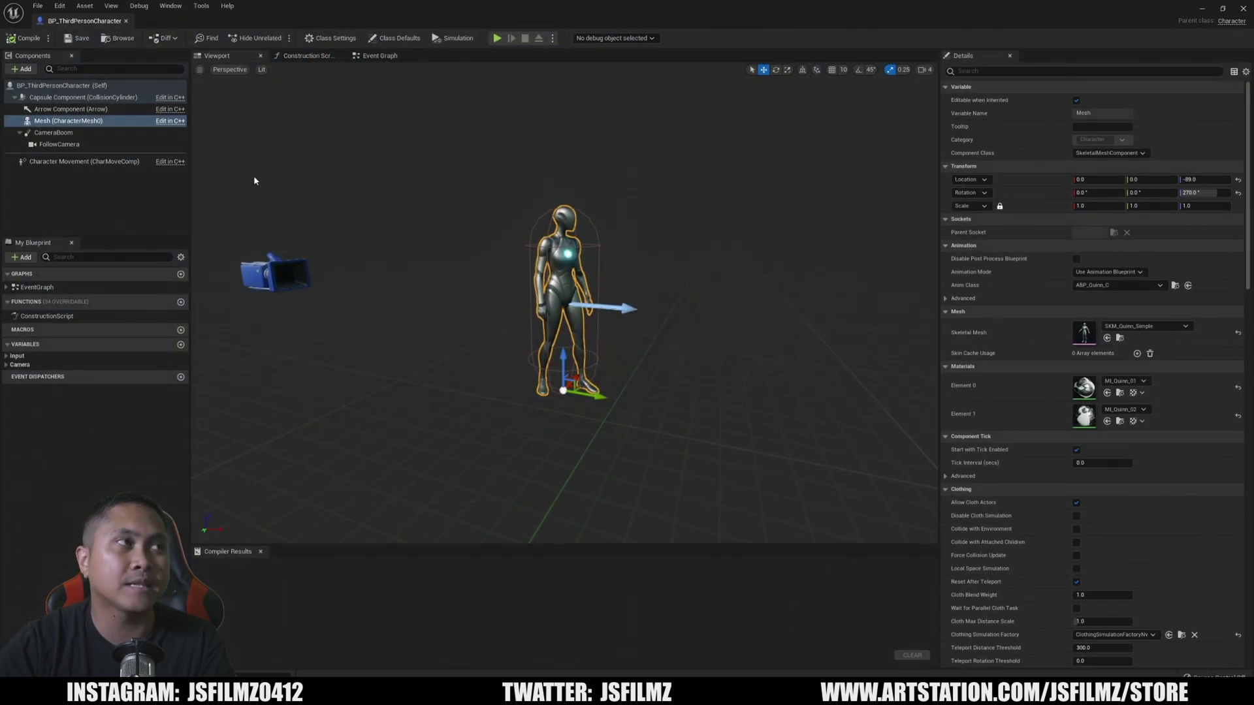
click(579, 263)
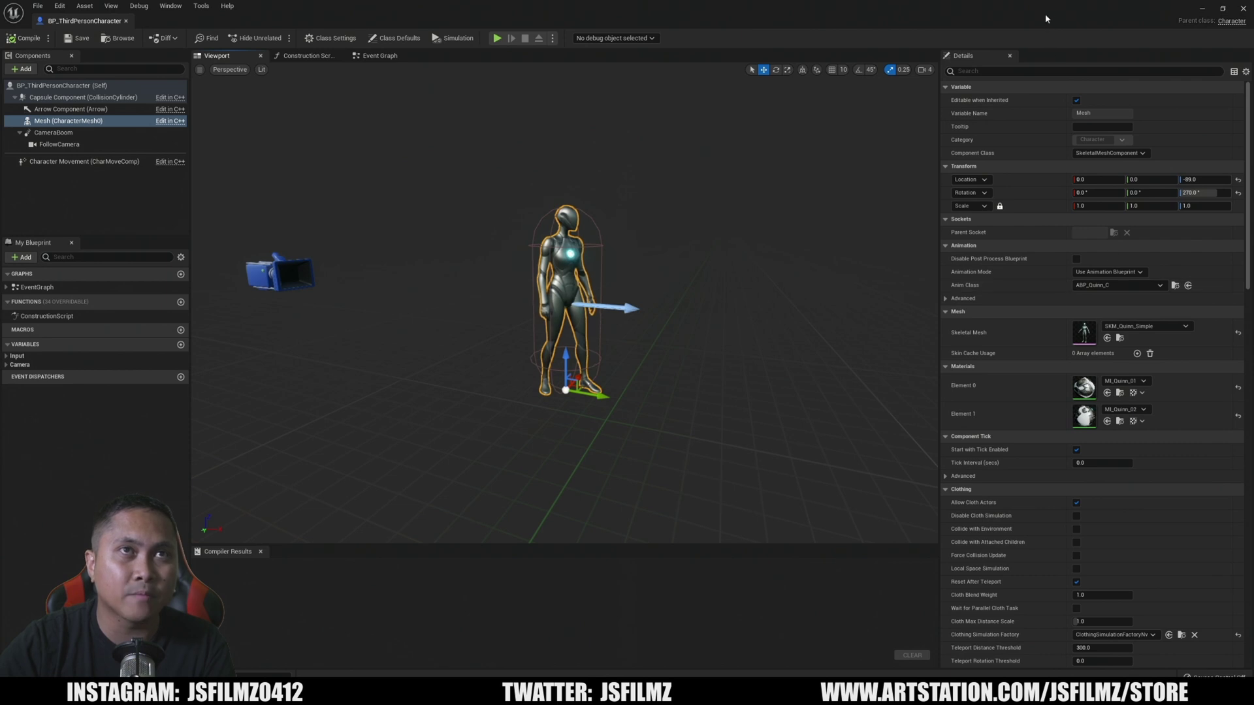
click(1117, 326)
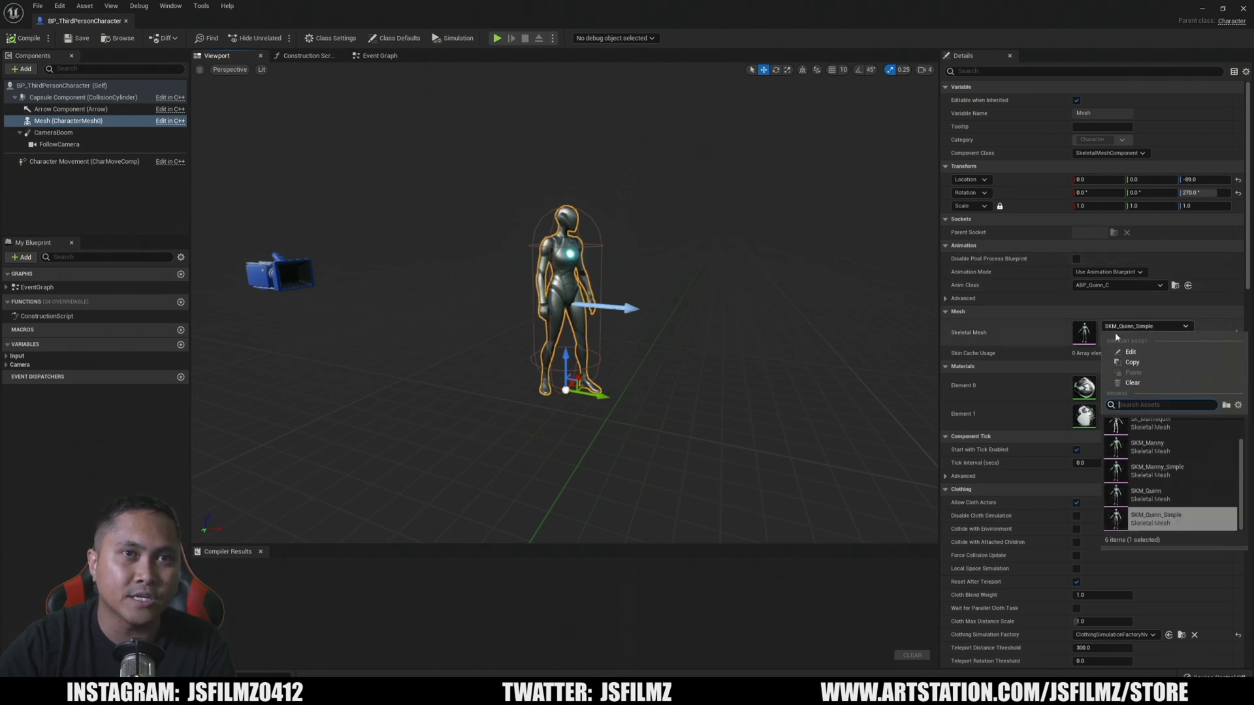
scroll(1107, 440, up, 2)
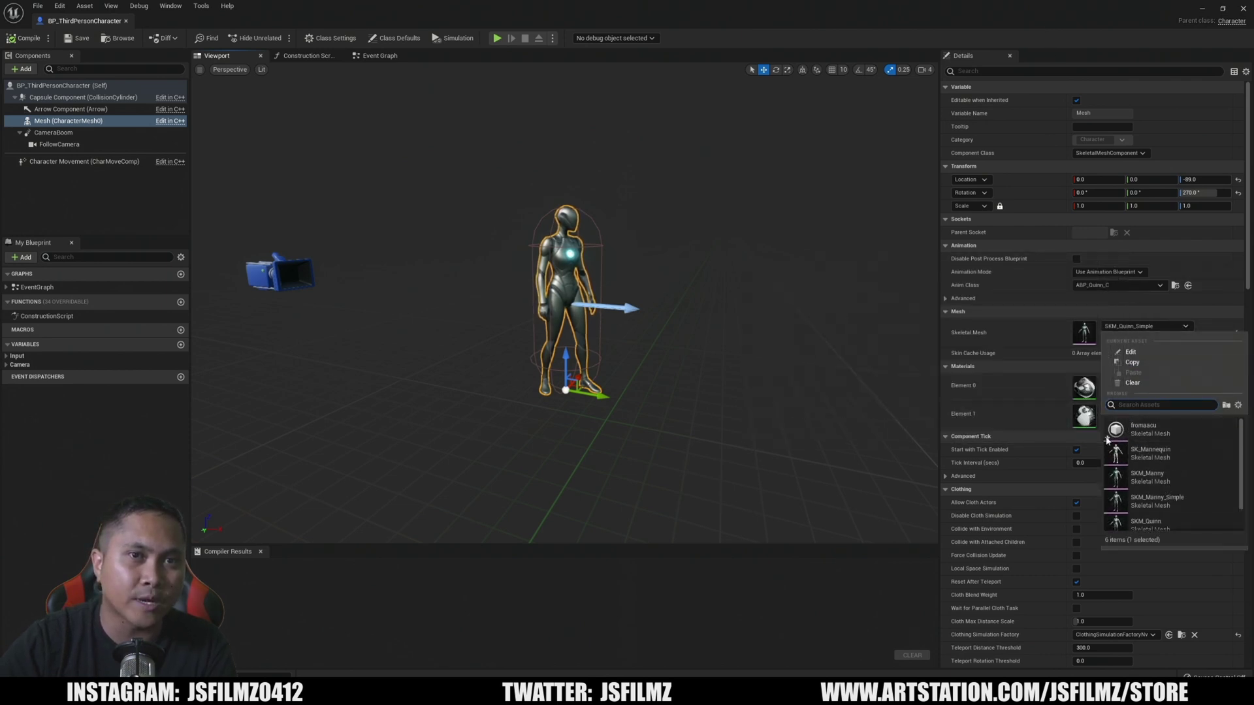
click(1117, 431)
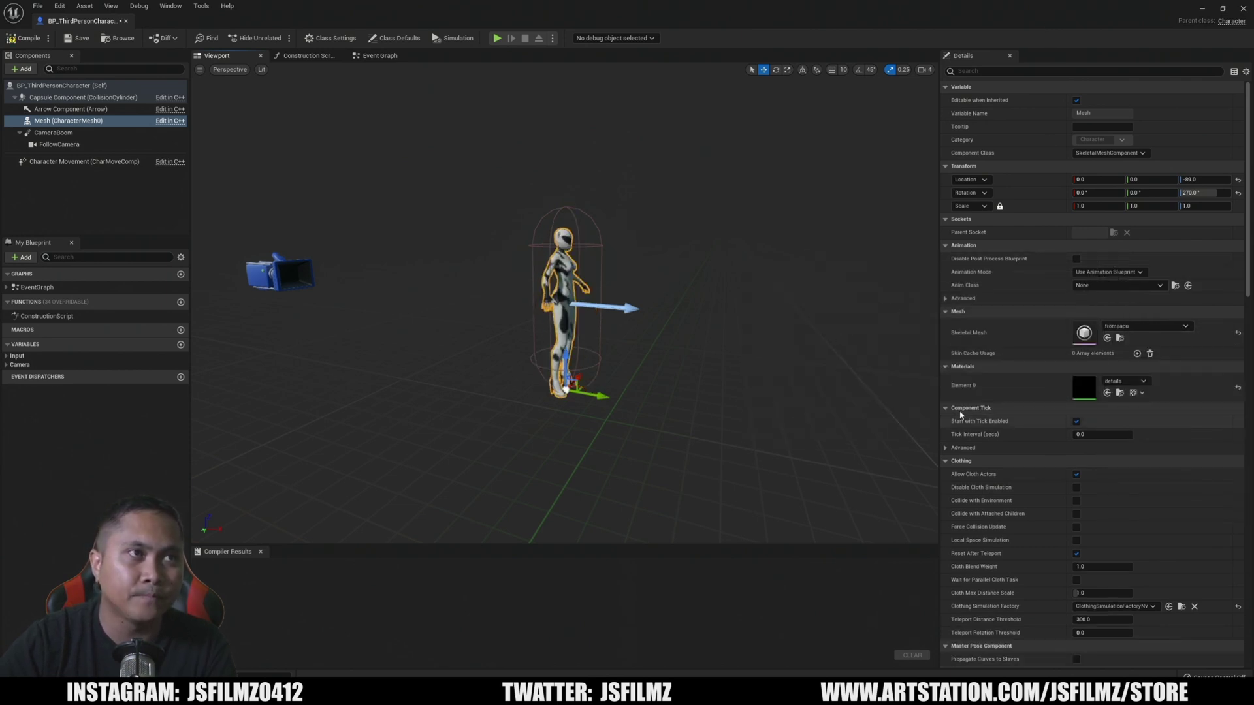
Restore the blueprint editor to a smaller window and bring up the Anim Class choices for the Mesh component
click(1109, 286)
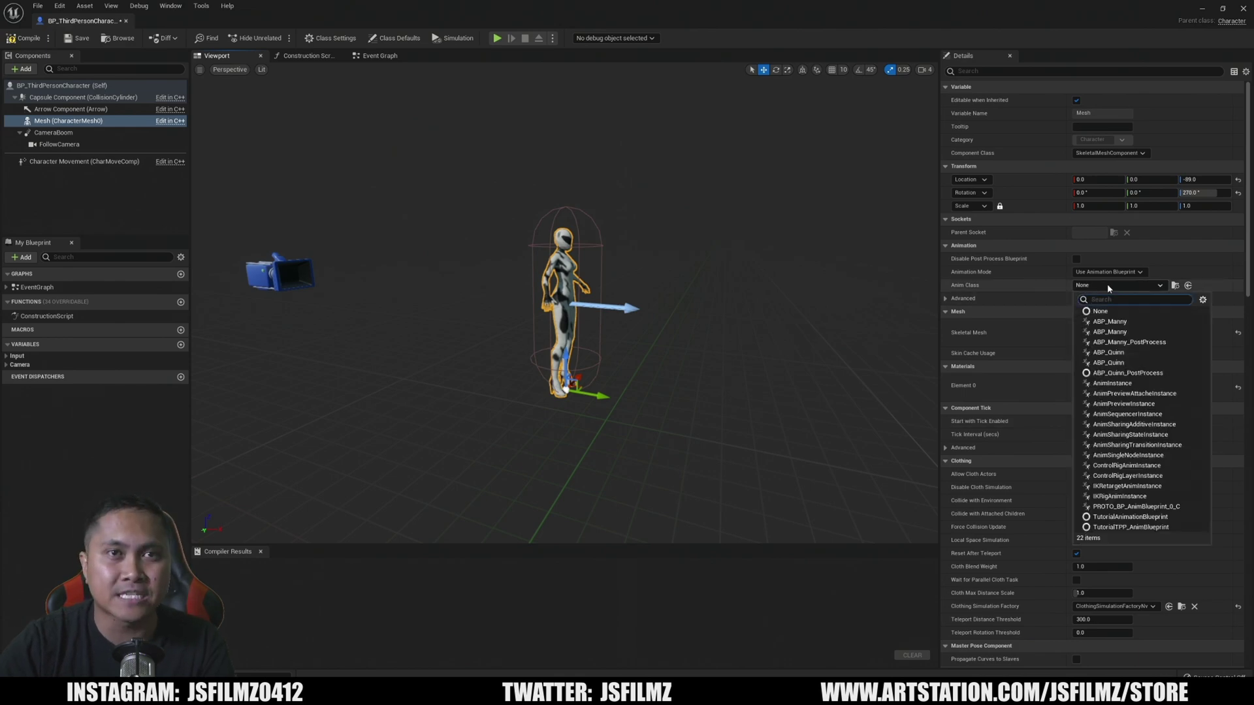
double_click(957, 7)
click(991, 348)
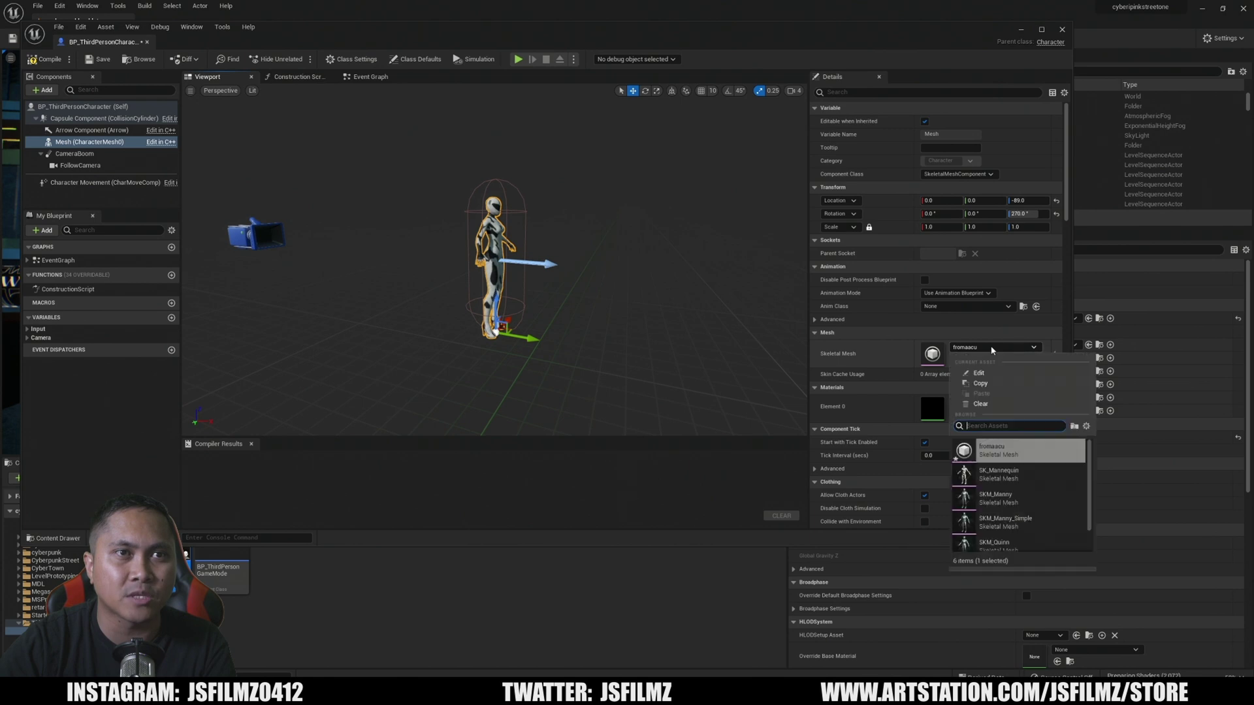
click(966, 308)
click(966, 309)
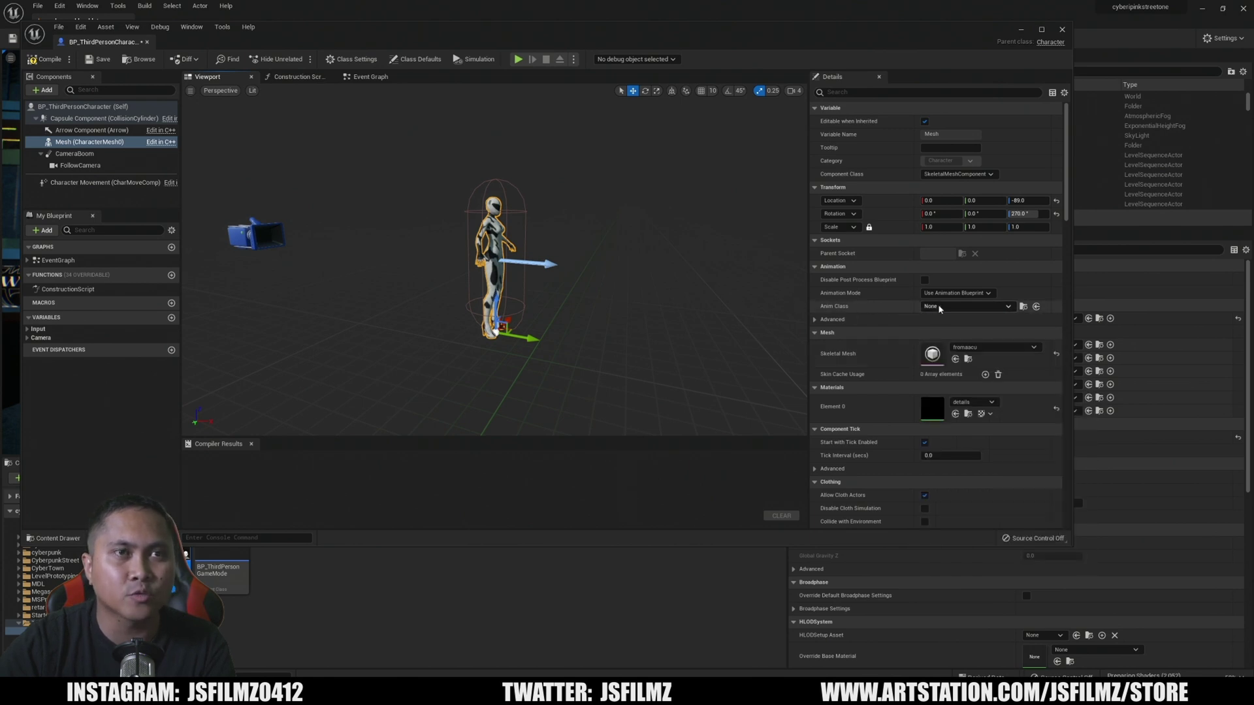